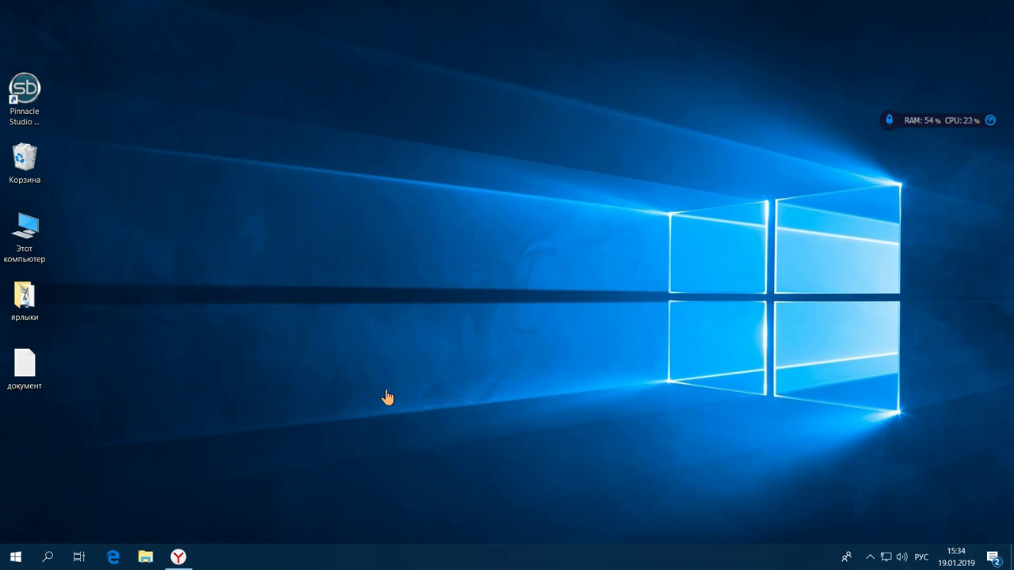
left_click(34, 232)
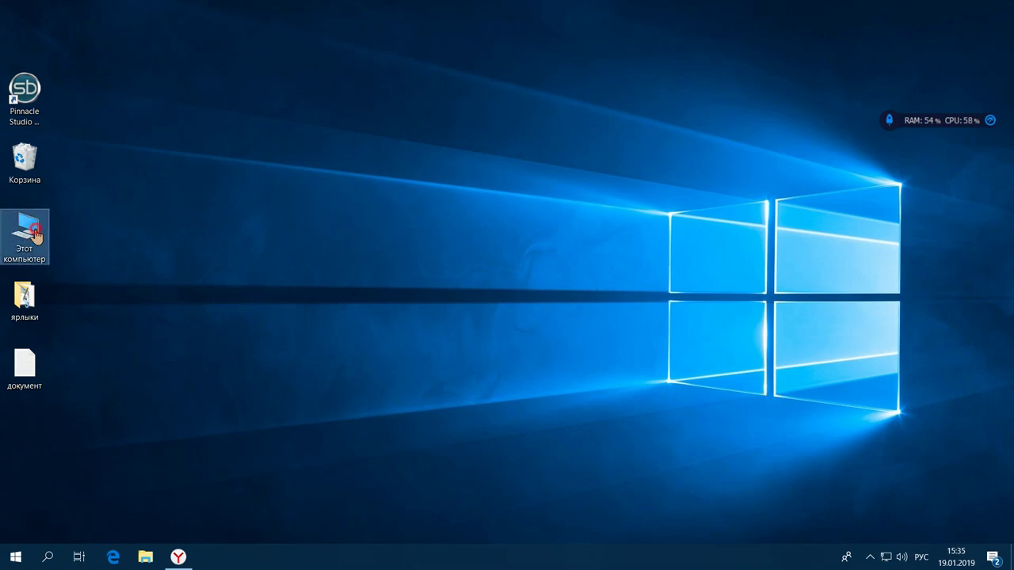
key("Return")
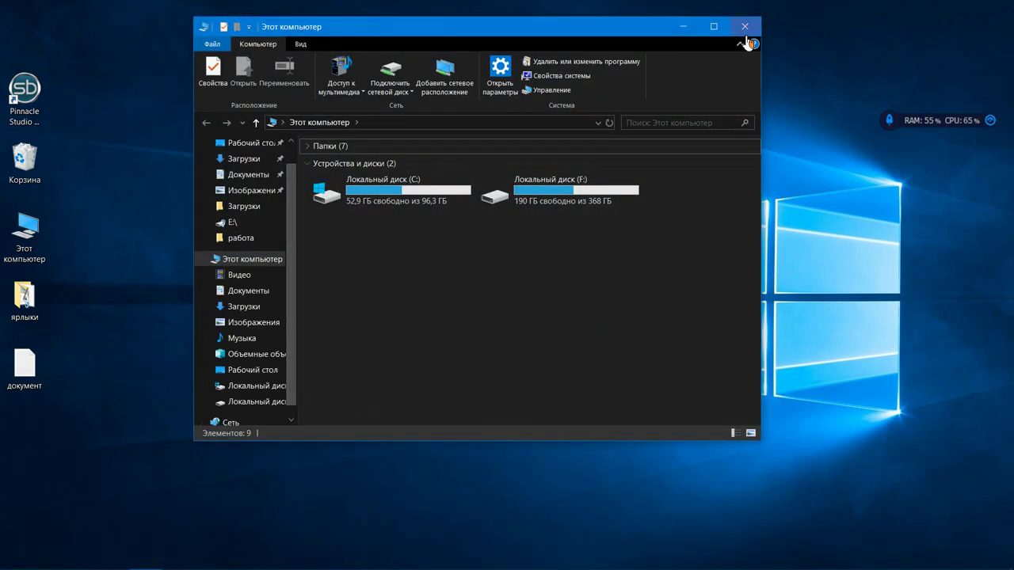
left_click(745, 30)
left_click(24, 299)
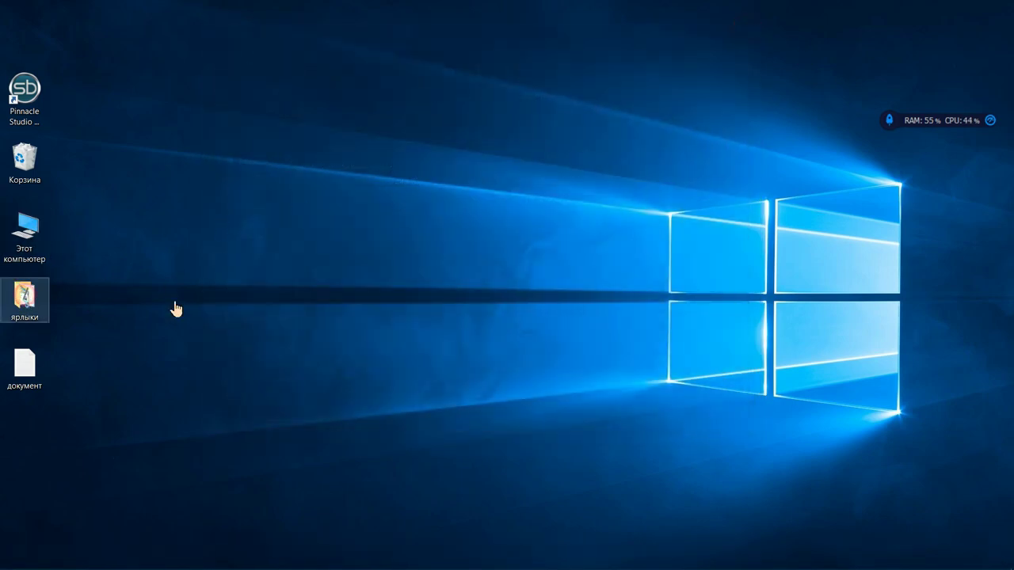
key("Return")
left_click(745, 27)
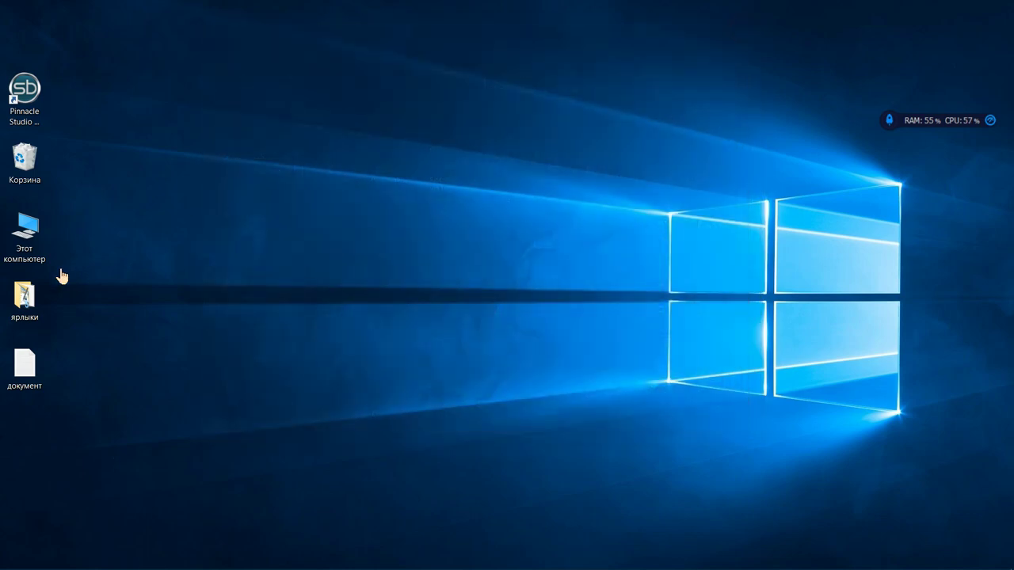
Step: Look through the программы folder on local disk F: and close the window
left_click(10, 238)
key("Return")
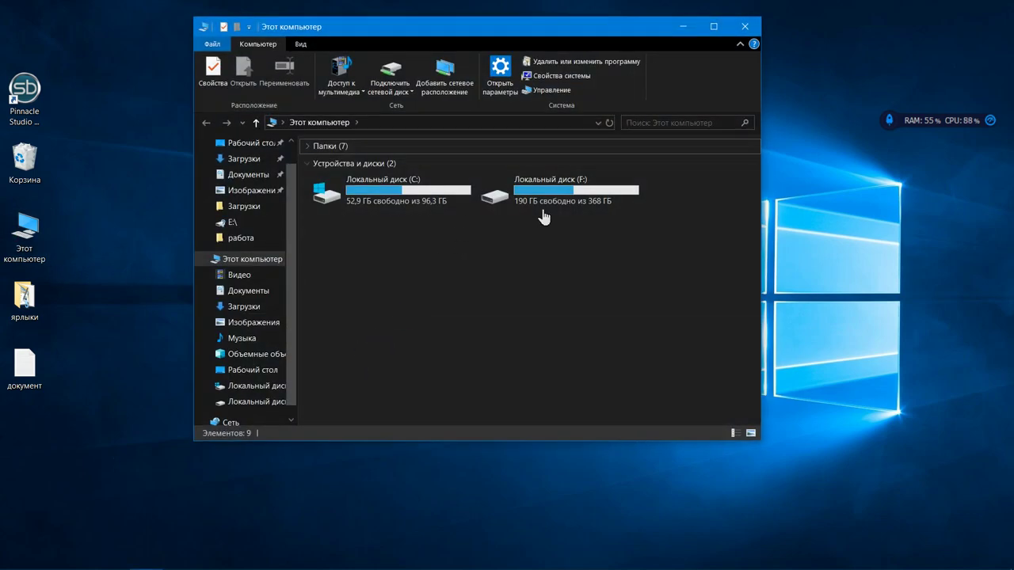
left_click(558, 206)
double_click(557, 206)
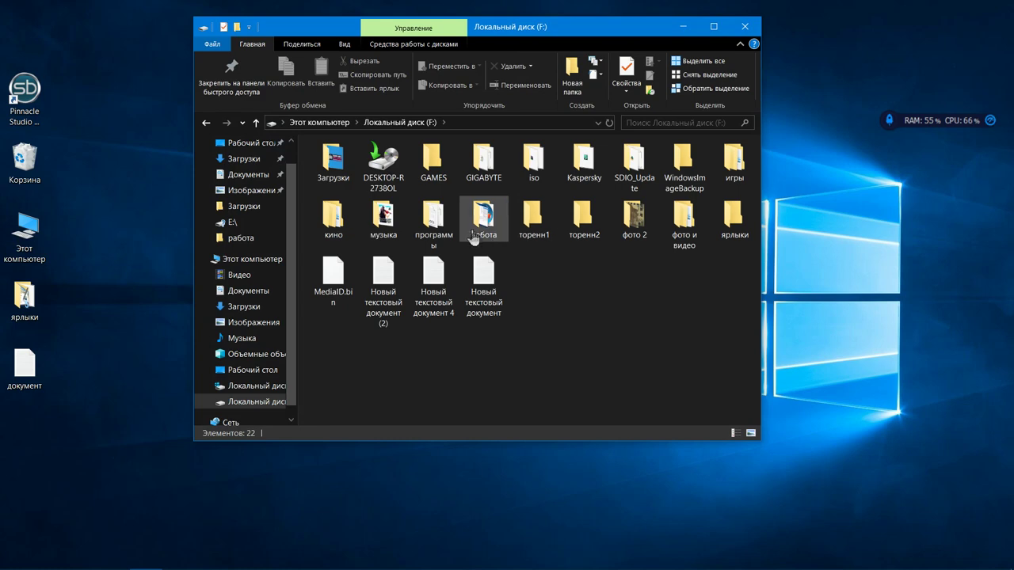
double_click(437, 230)
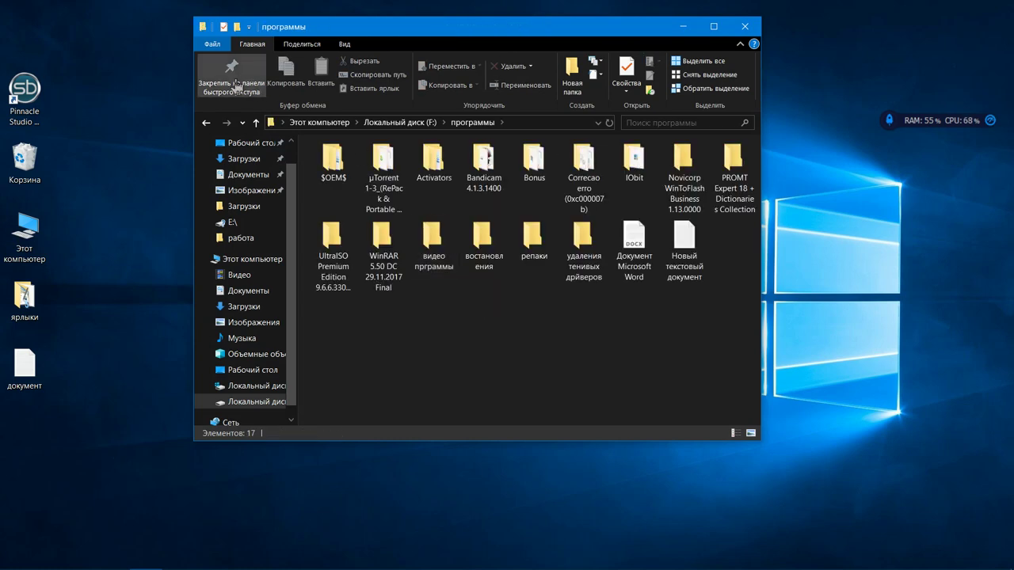
left_click(745, 28)
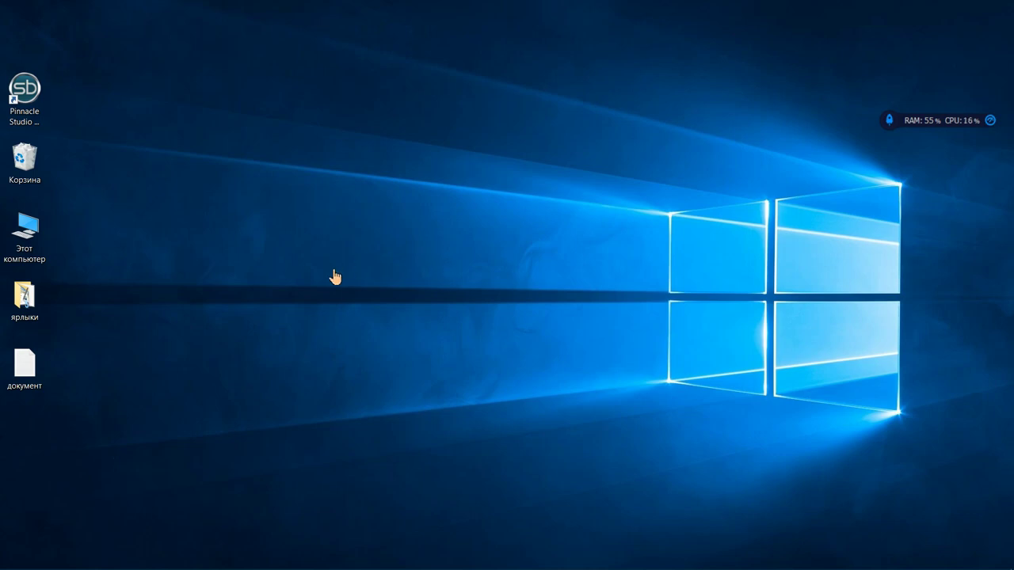
Step: Open local disk C: from This PC and turn on the display of hidden items
double_click(24, 236)
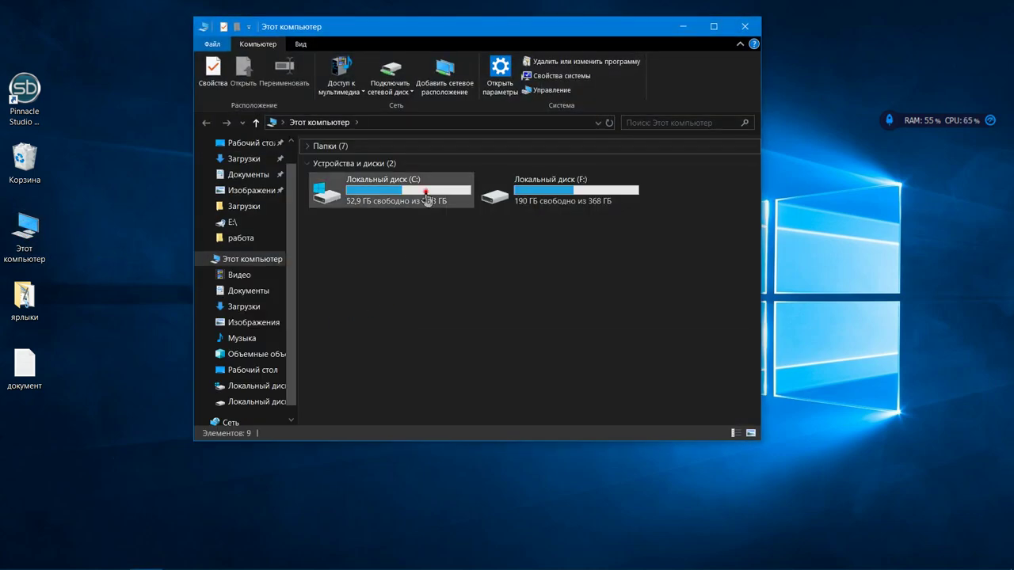
double_click(420, 194)
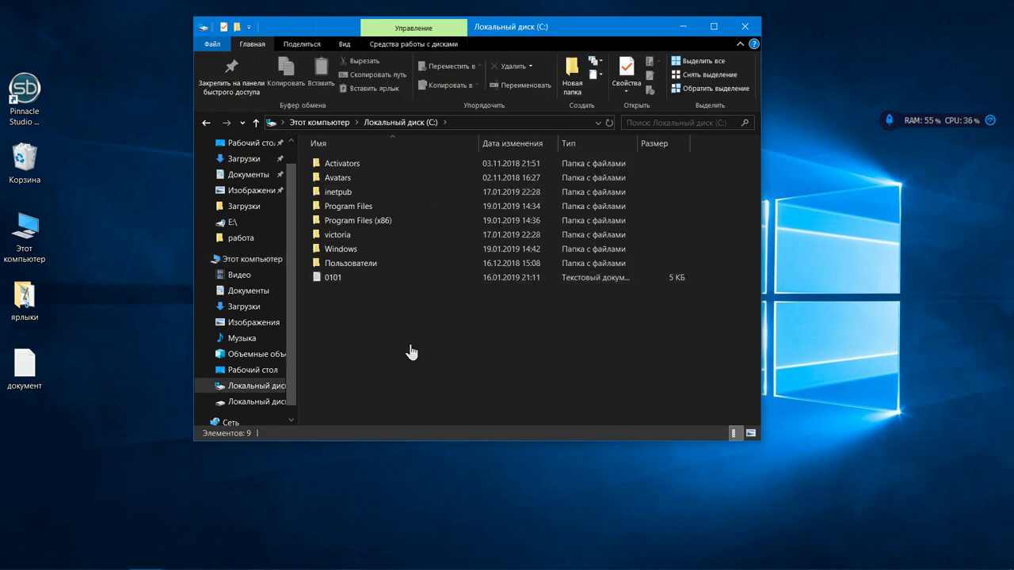
left_click_drag(599, 34, 587, 71)
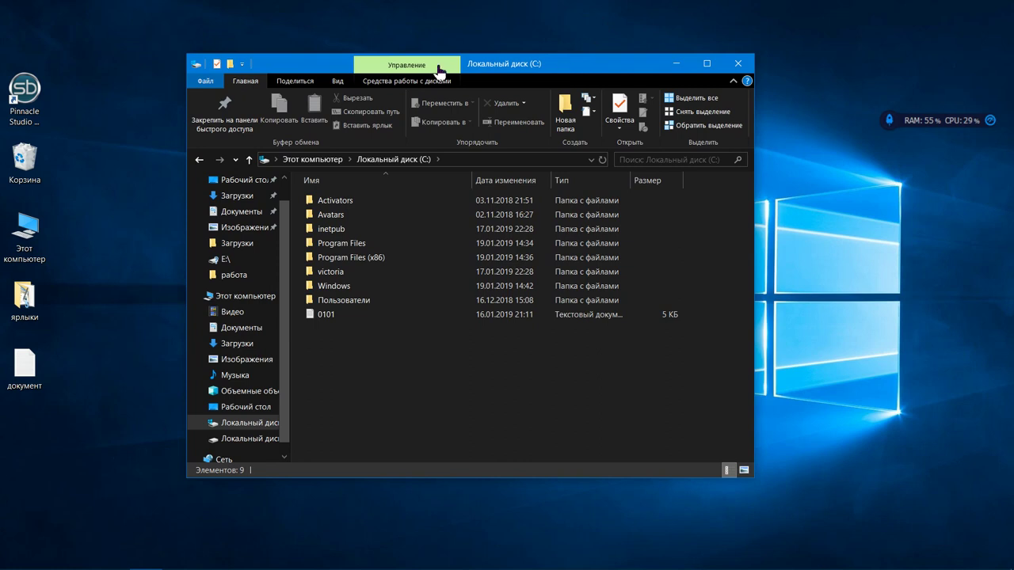
left_click(338, 82)
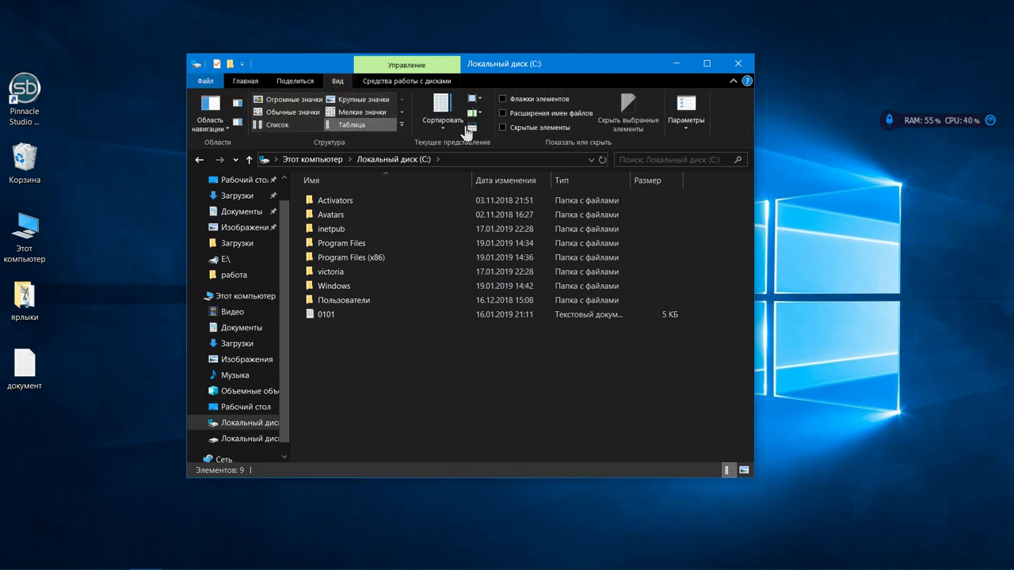
left_click(502, 127)
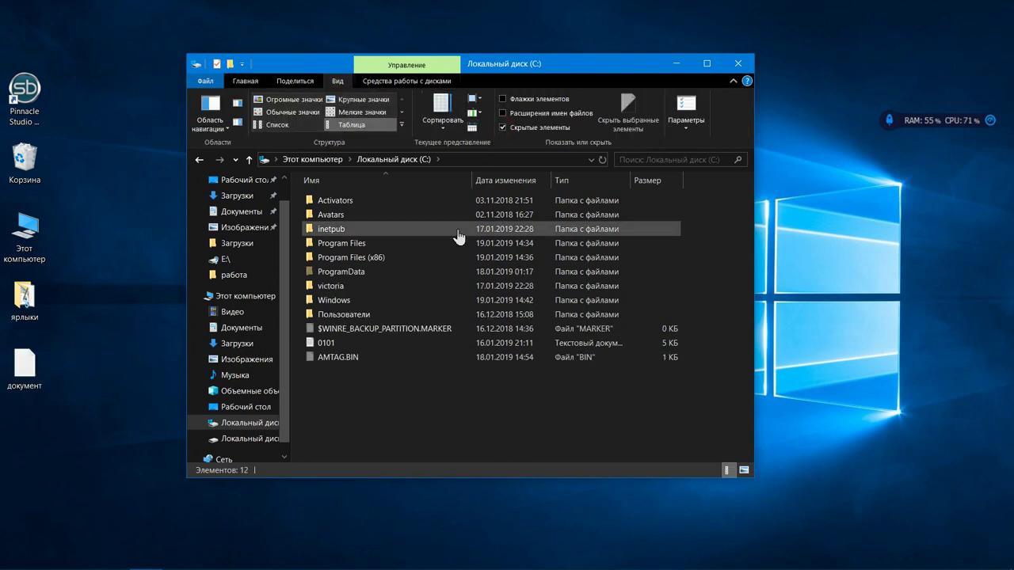
Step: Examine the contents of the hidden ProgramData folder and return to the root of disk C:
double_click(430, 271)
scroll(426, 273, "down", 9)
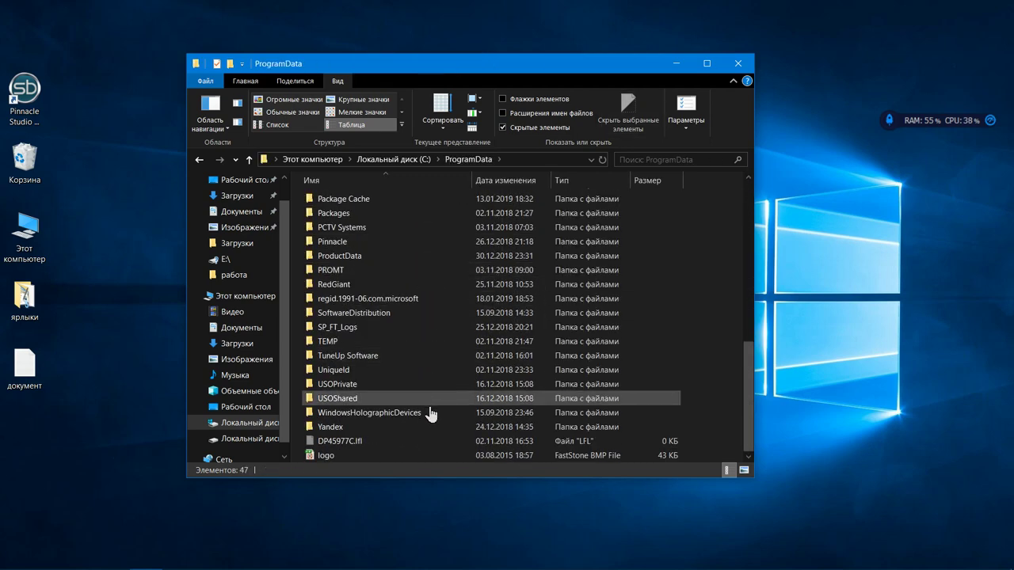
scroll(430, 411, "up", 9)
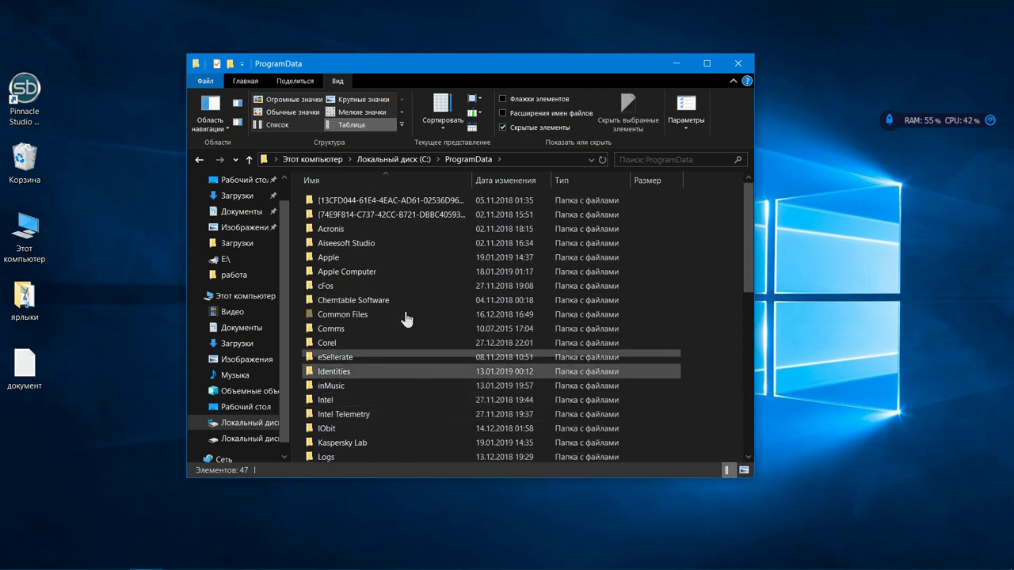
left_click(199, 161)
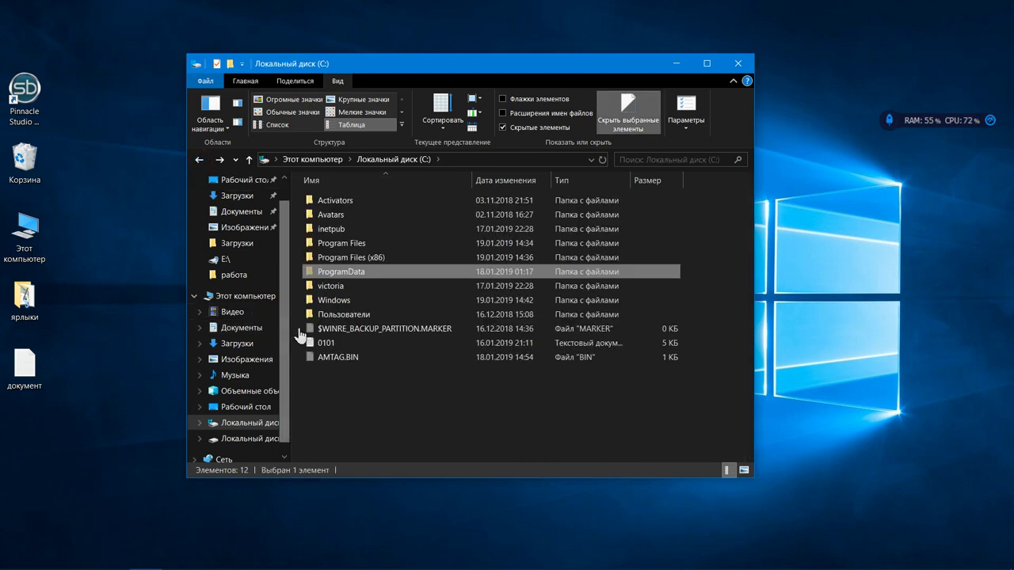
Step: Go to the AppData\Local\Temp folder inside the user's profile folder under Пользователи
double_click(320, 314)
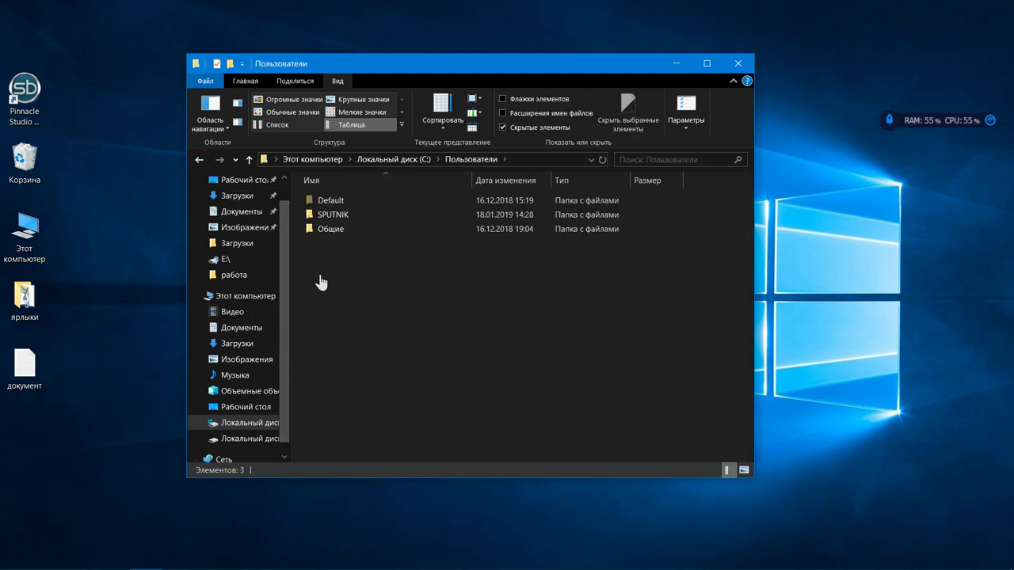
double_click(347, 215)
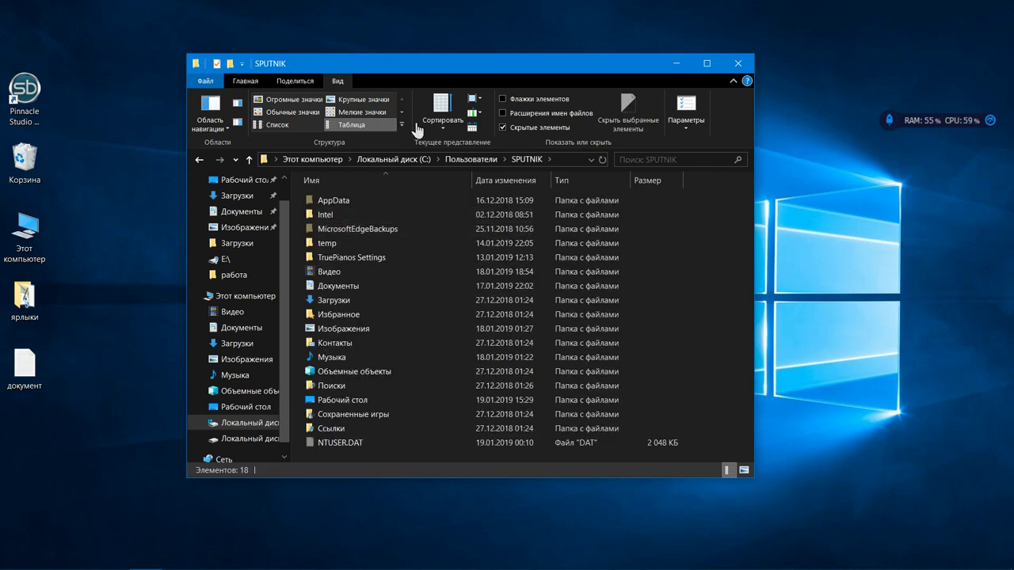
left_click_drag(436, 68, 400, 43)
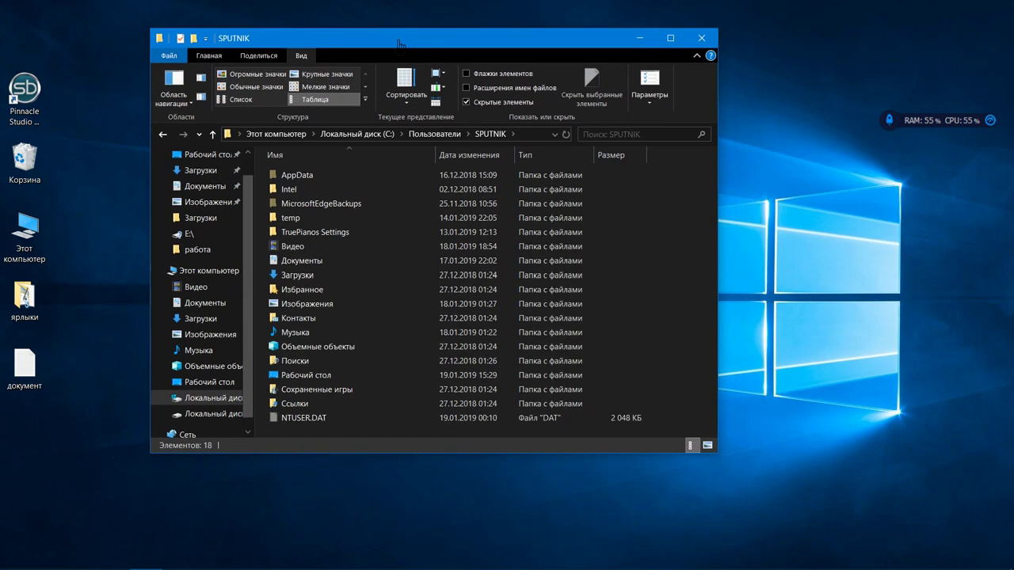
double_click(305, 182)
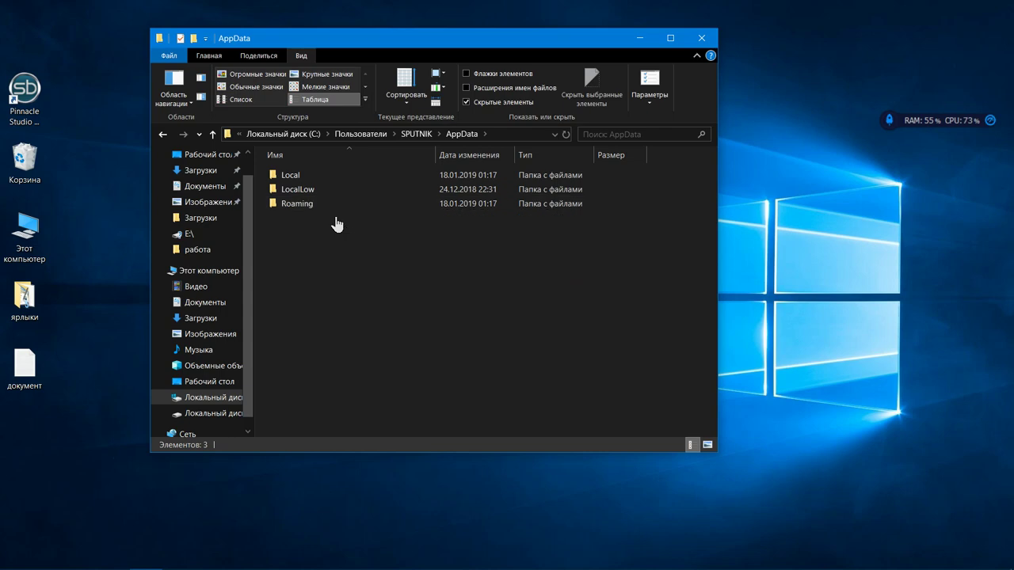
double_click(319, 177)
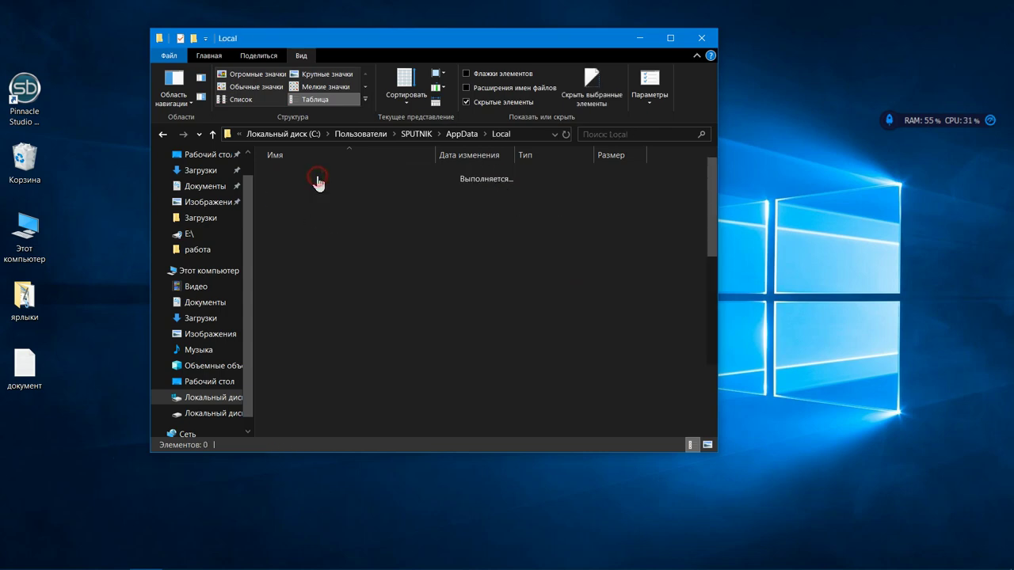
scroll(326, 207, "down", 6)
scroll(331, 217, "down", 4)
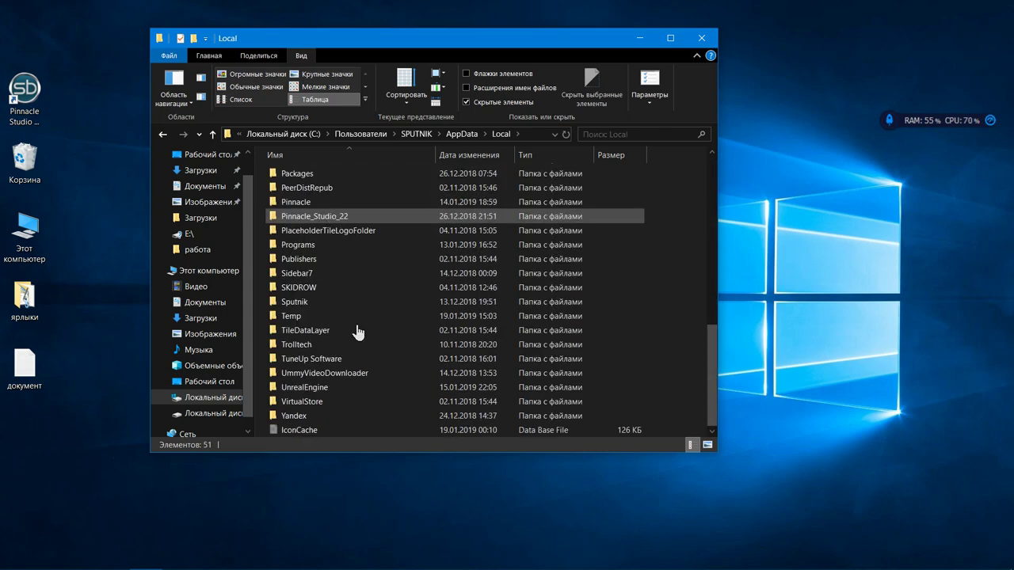
double_click(318, 318)
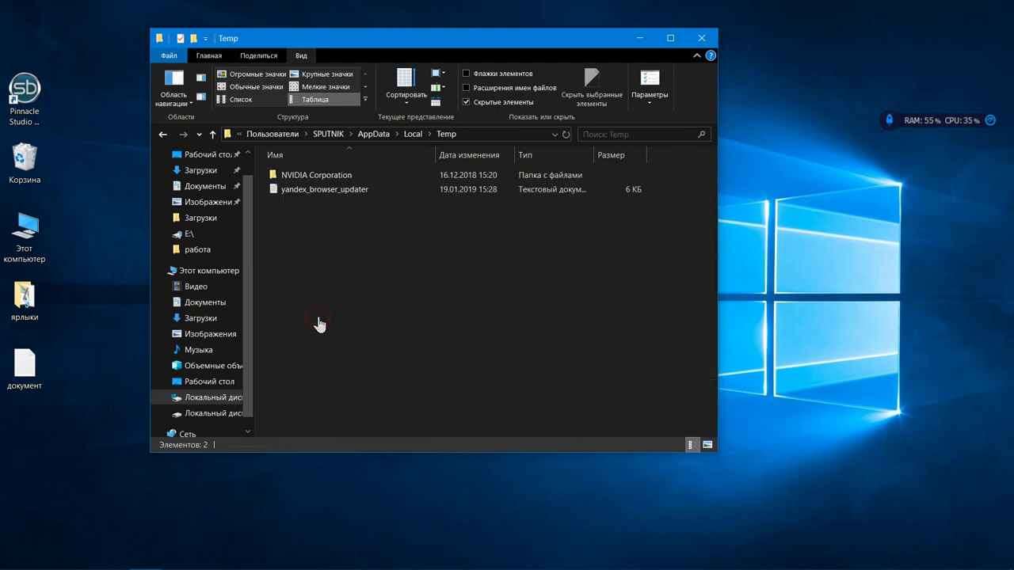
Step: Delete the yandex_browser_updater text file from the Temp folder, moving it to the Recycle Bin
left_click(315, 198)
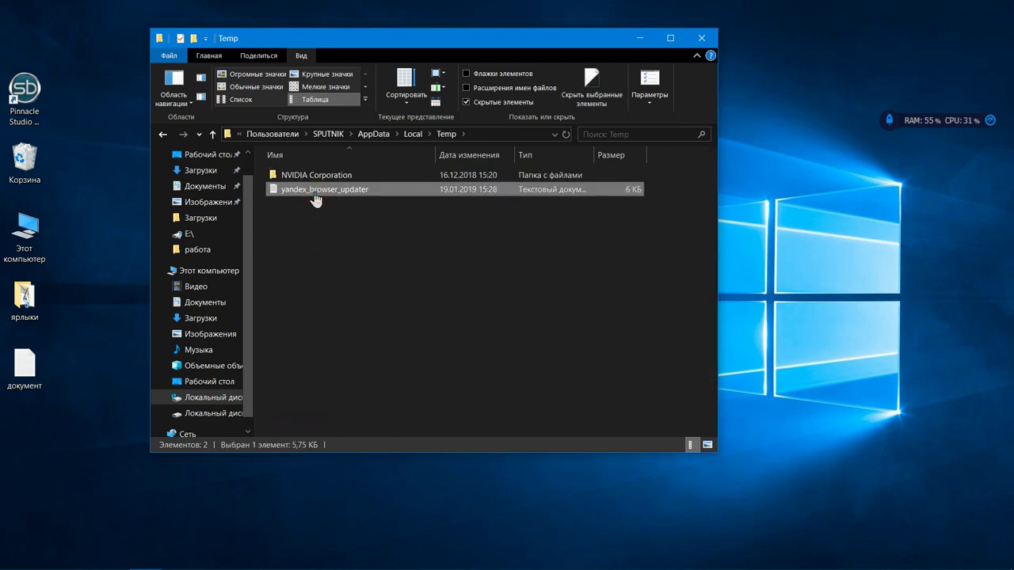
right_click(314, 196)
left_click(366, 528)
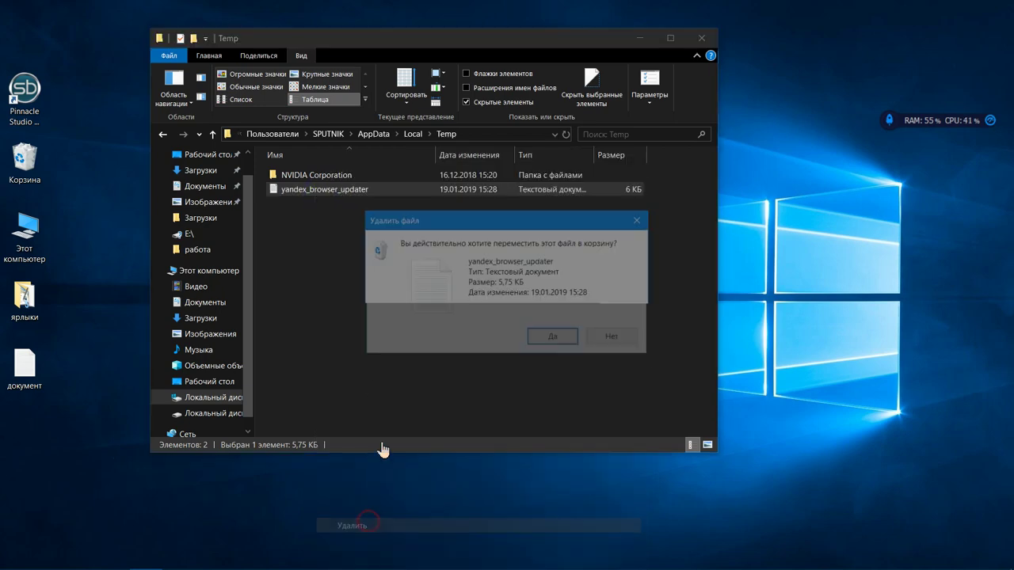
left_click(548, 339)
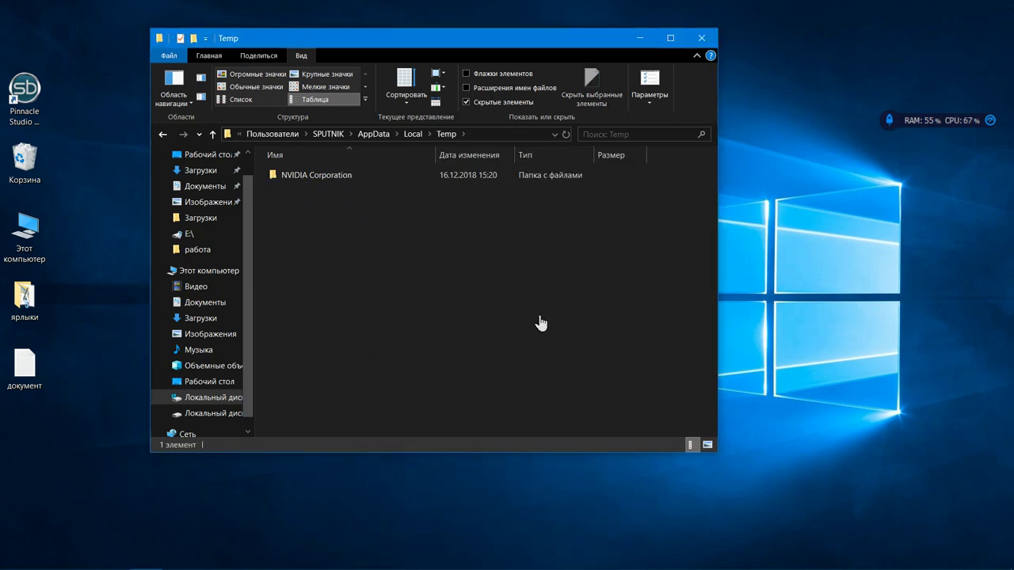
Step: Go back to the Local folder, check the Temp folder's details, and close the window
left_click(162, 135)
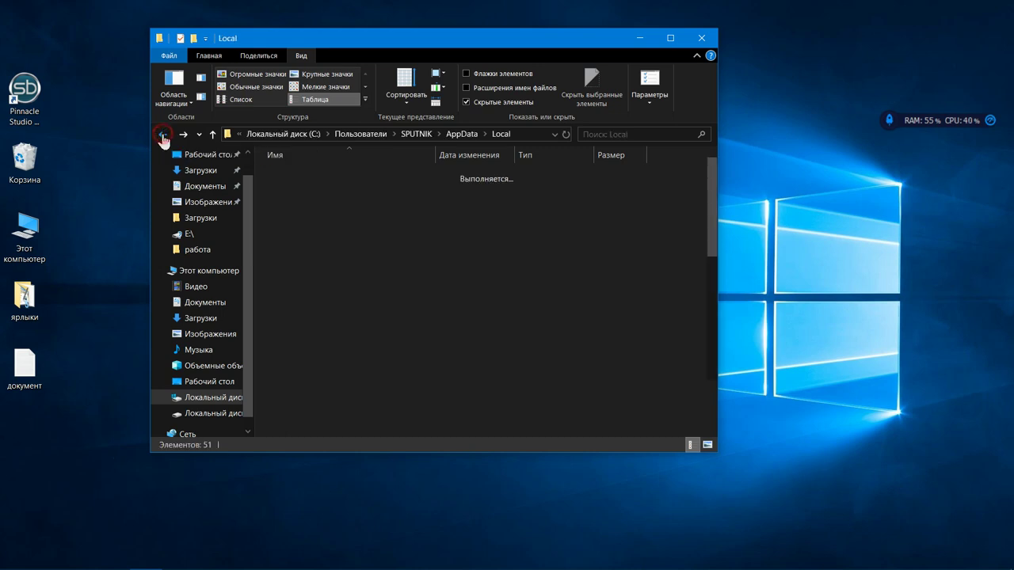
scroll(427, 257, "down", 3)
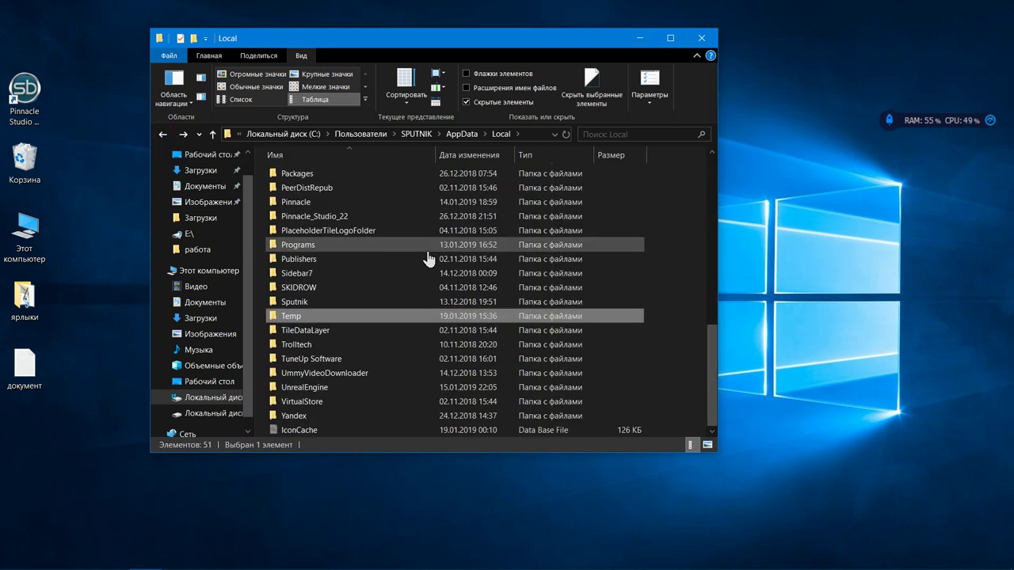
mouse_move(320, 323)
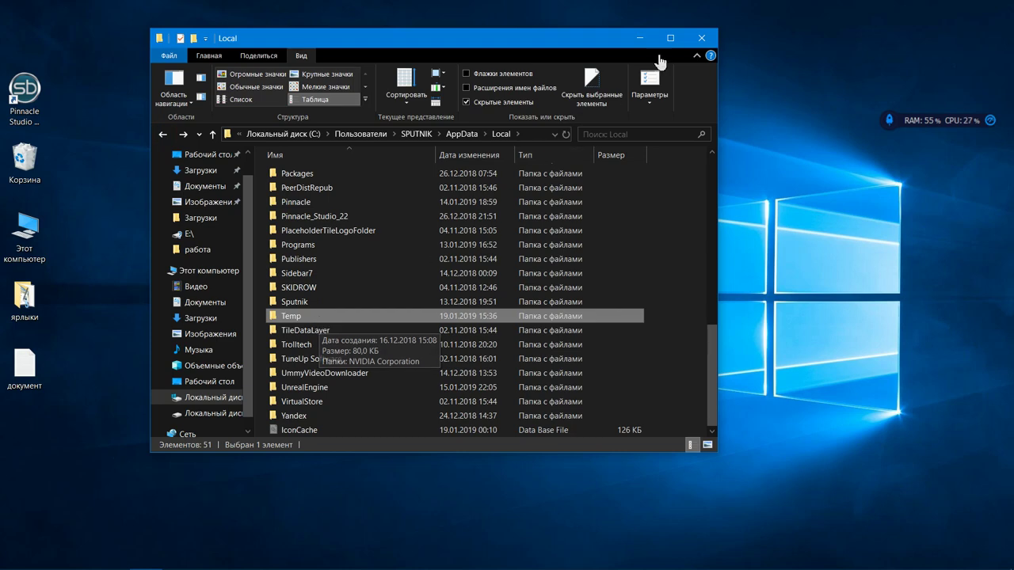
left_click(697, 38)
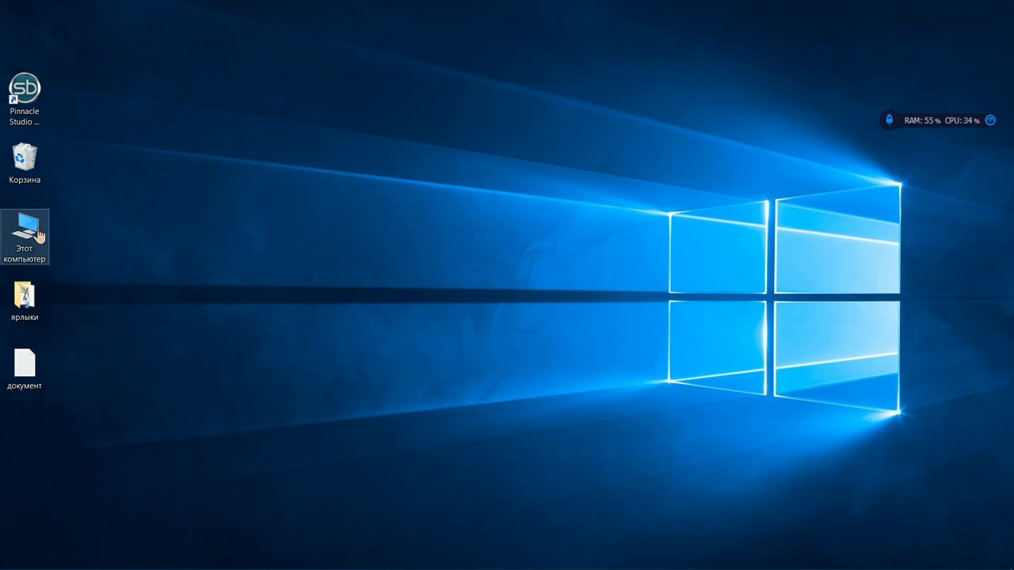
Step: Review the contents of the Recycle Bin and empty it permanently
double_click(24, 173)
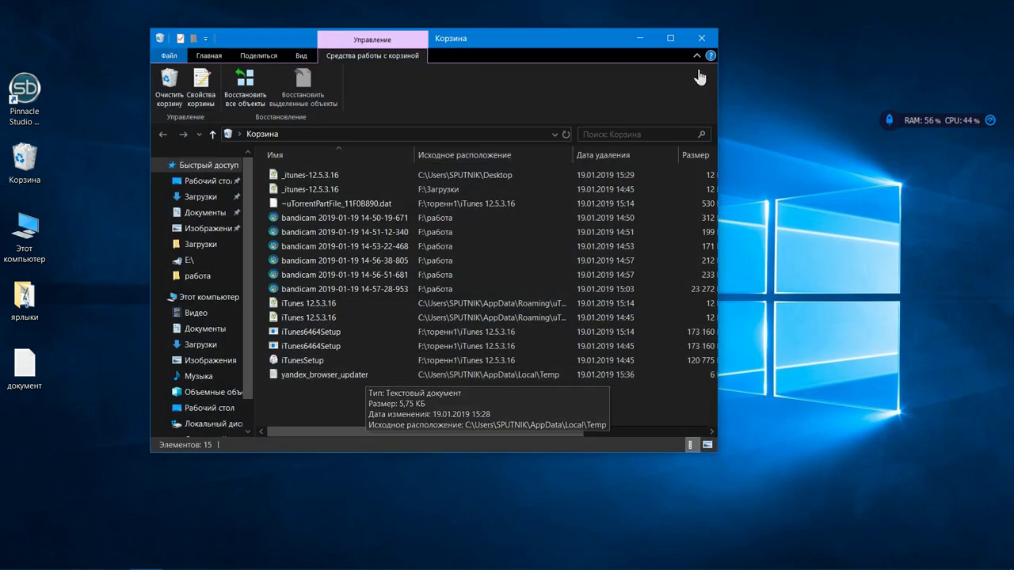
left_click(701, 38)
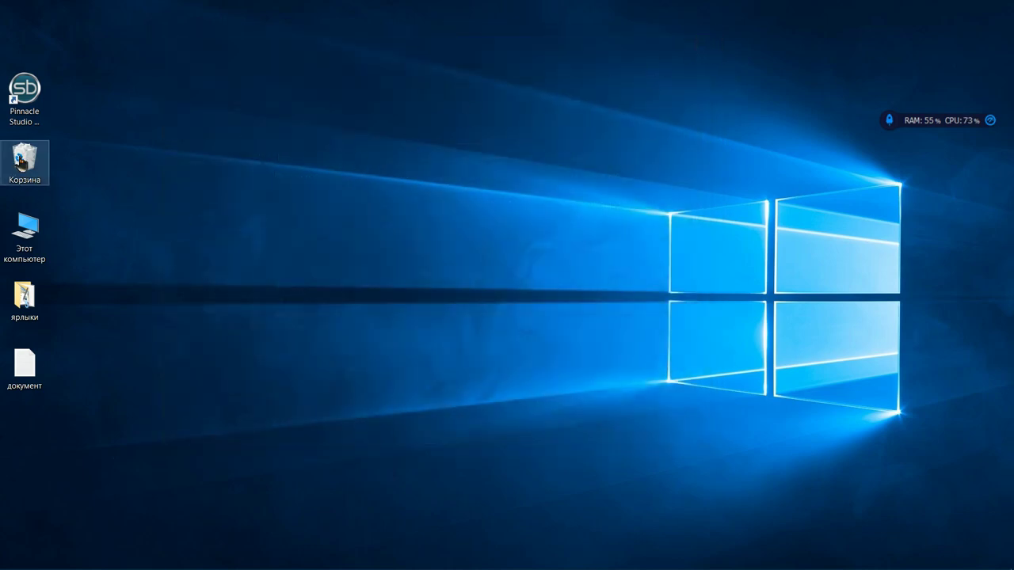
right_click(22, 164)
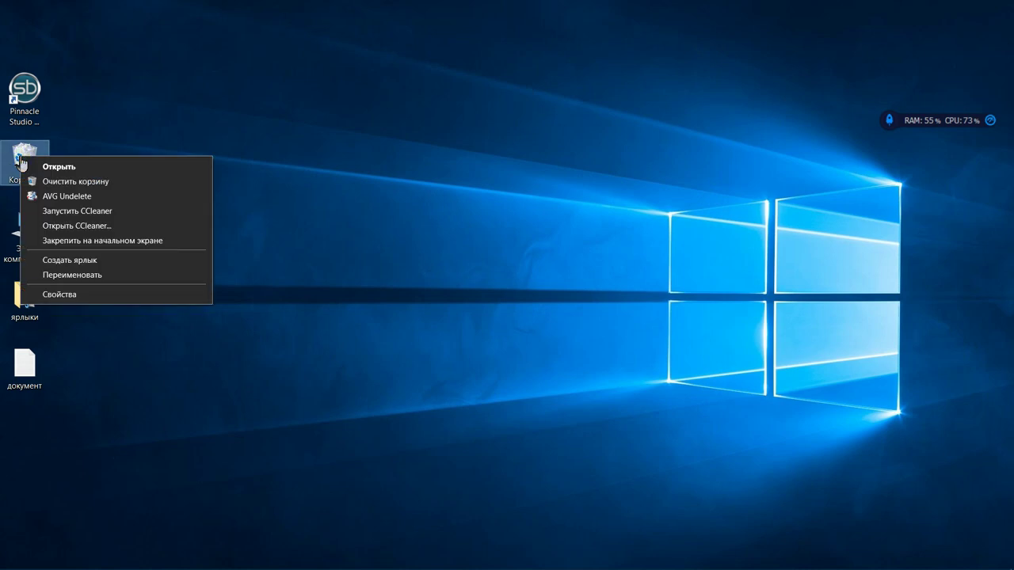
left_click(68, 182)
left_click(574, 308)
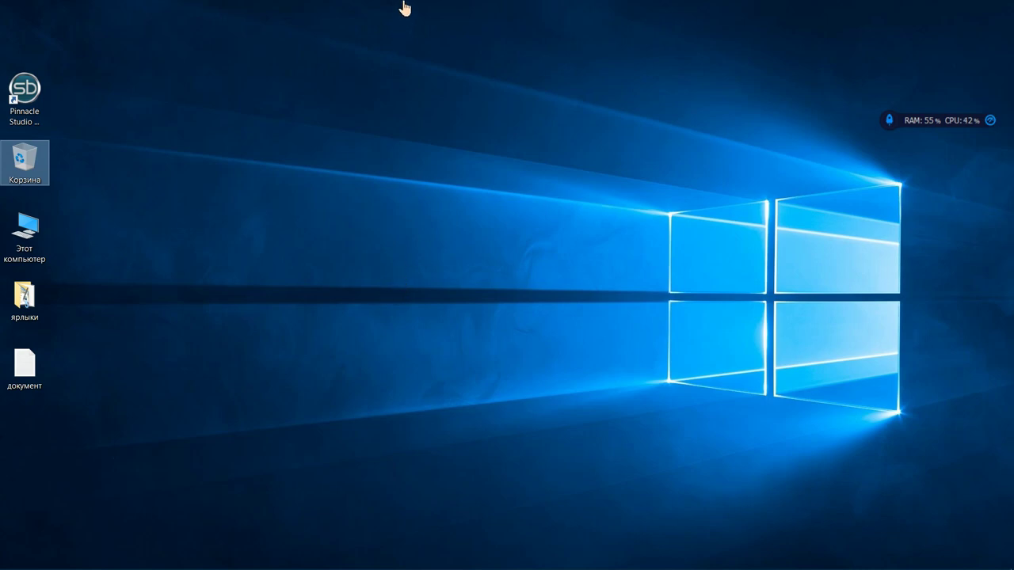
Step: Launch IObit Uninstaller from the ярлыки desktop folder, close the folder window, and reposition the uninstaller window
left_click(26, 305)
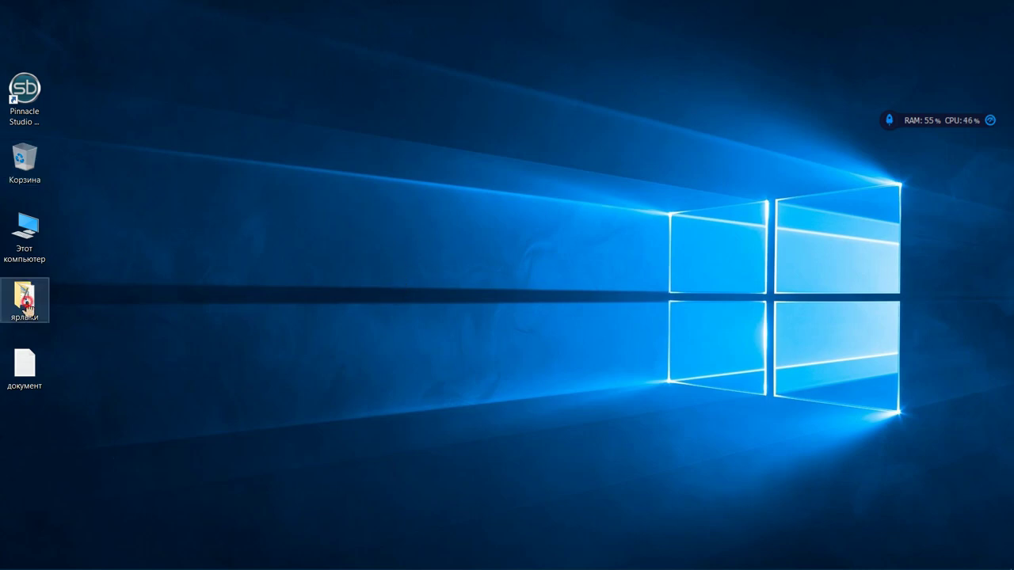
key("Return")
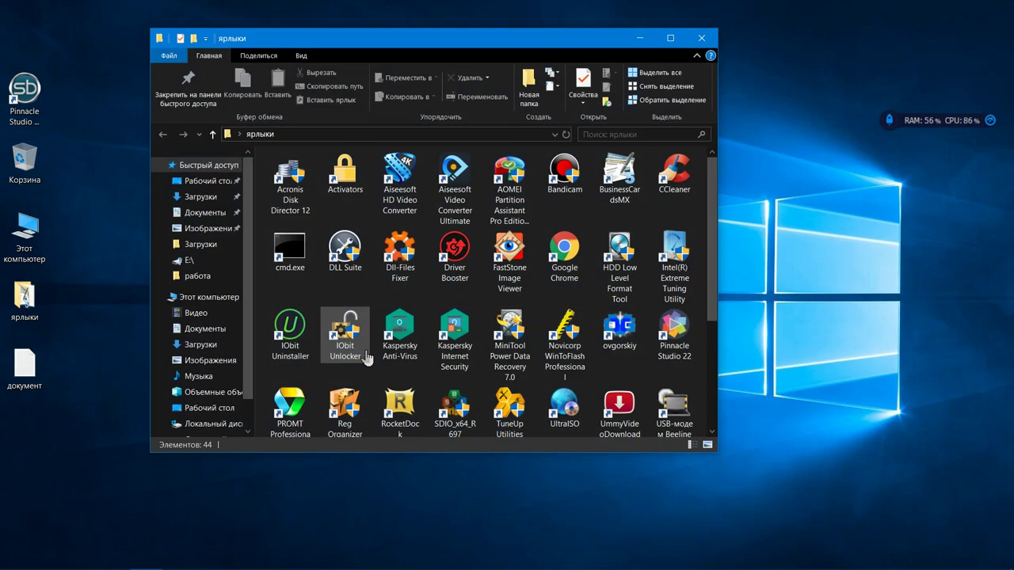
left_click(302, 333)
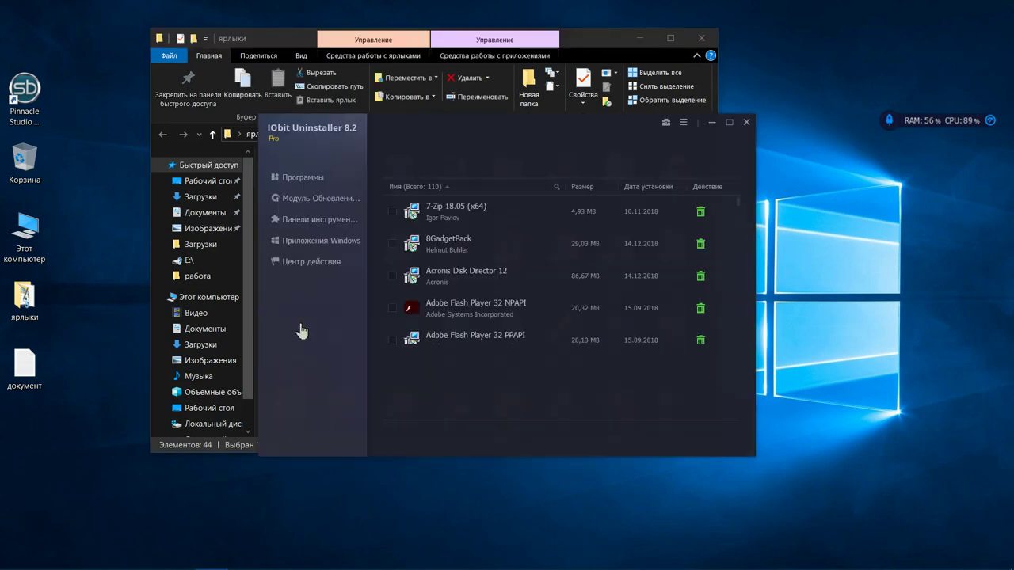
left_click(694, 38)
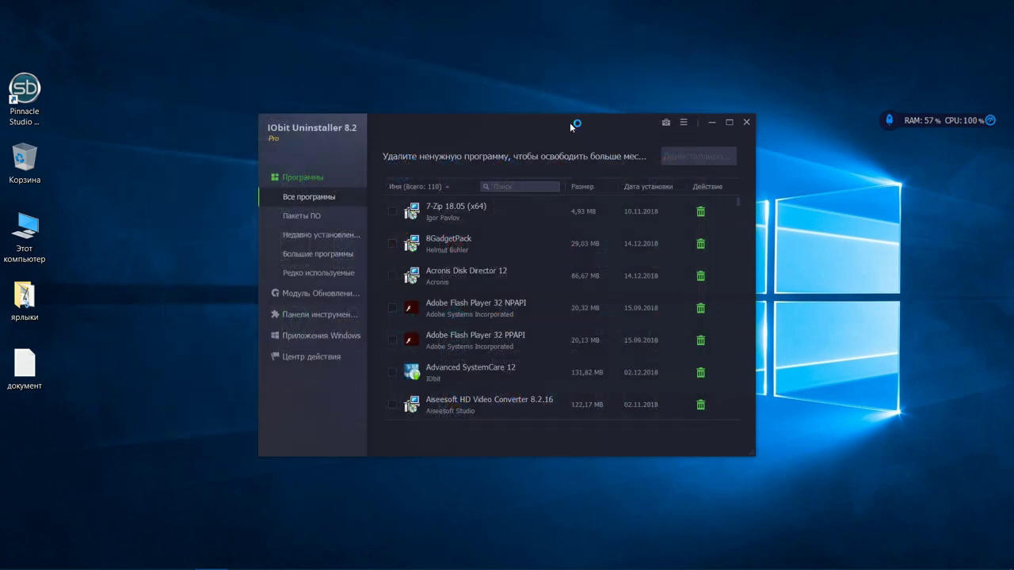
left_click_drag(570, 127, 498, 59)
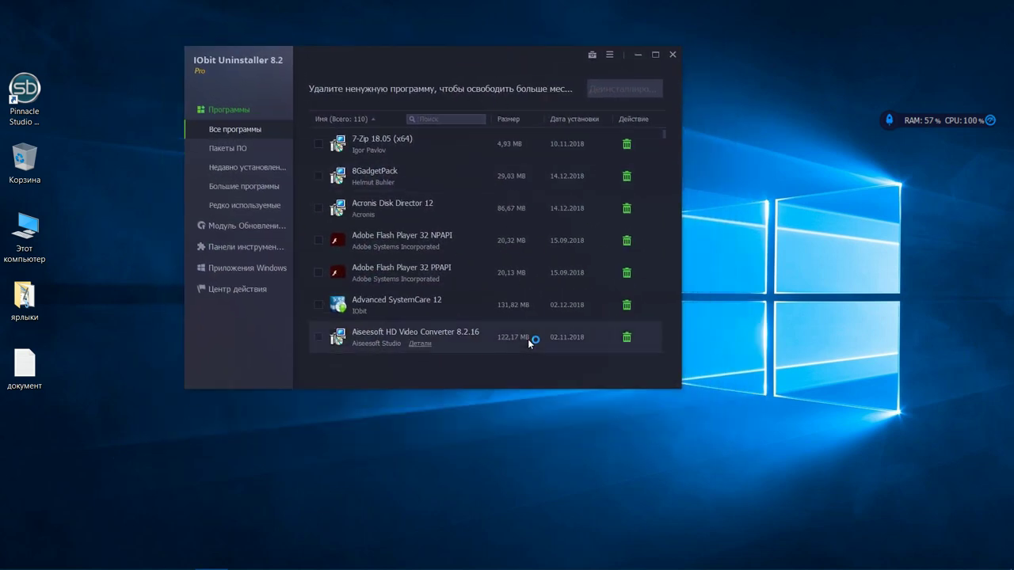
Step: Skim the complete list of installed programs down to its end and return to the first entry
scroll(463, 278, "down", 3)
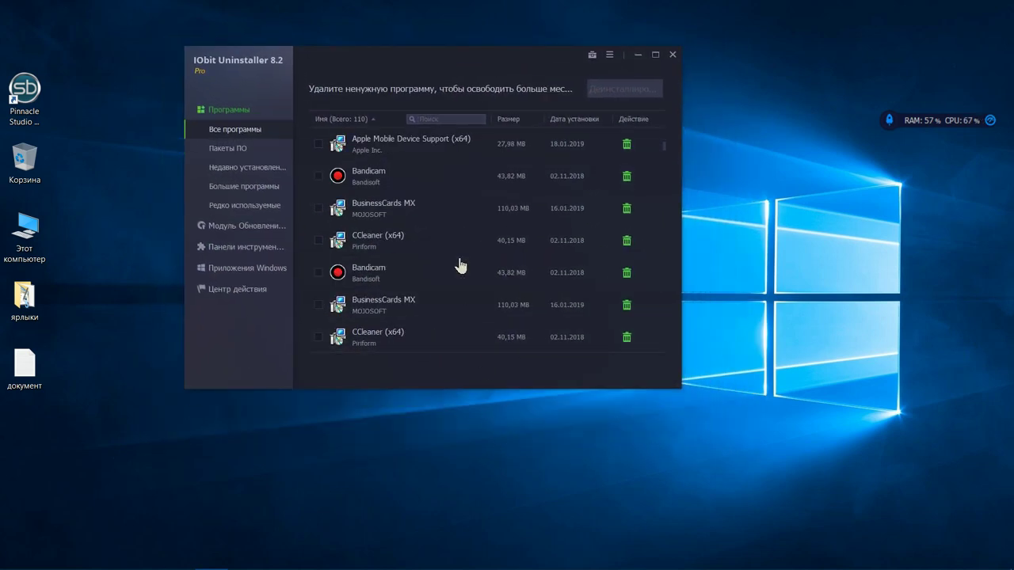
scroll(461, 265, "down", 20)
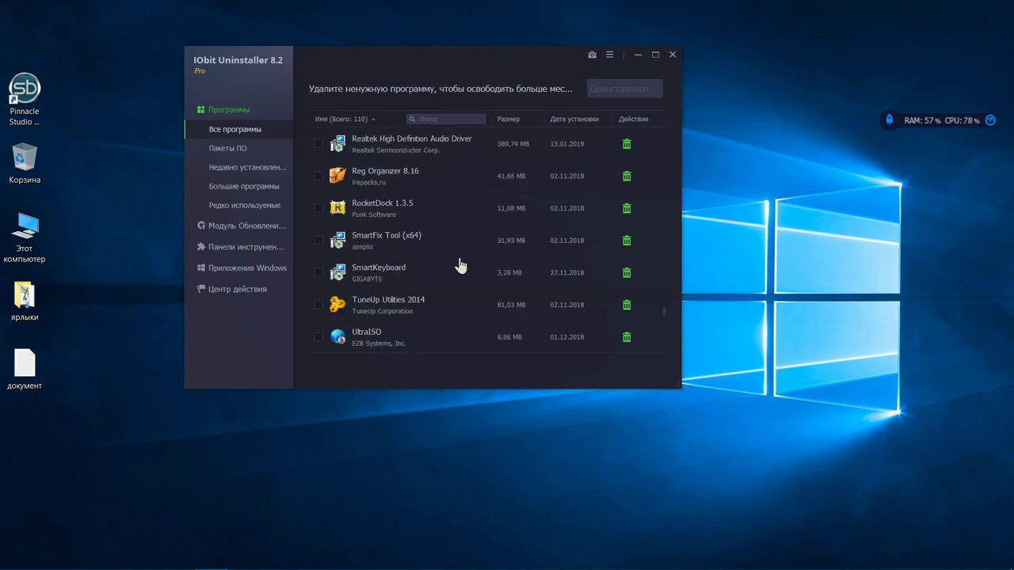
scroll(455, 278, "down", 5)
scroll(436, 297, "down", 2)
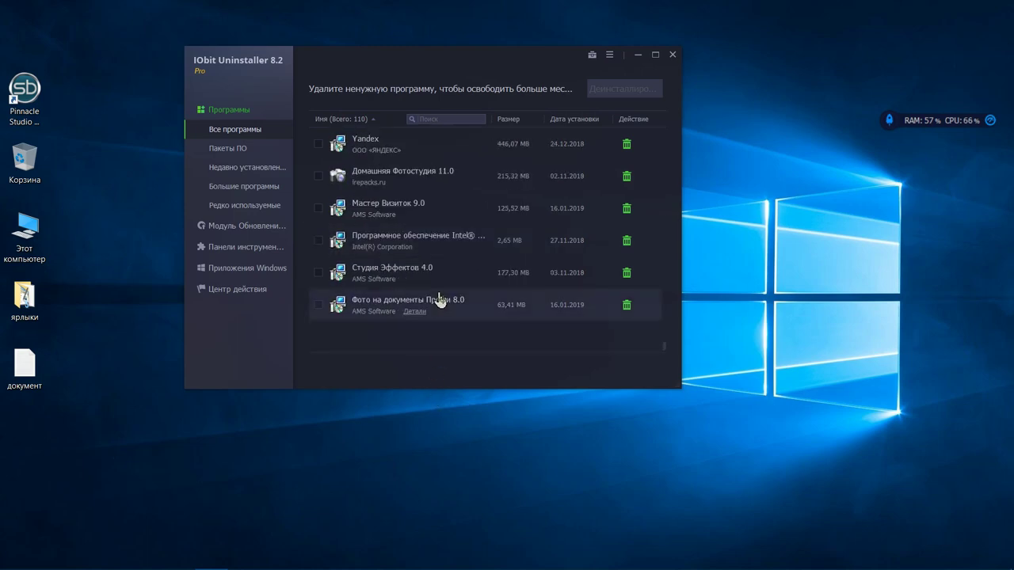
scroll(439, 298, "up", 20)
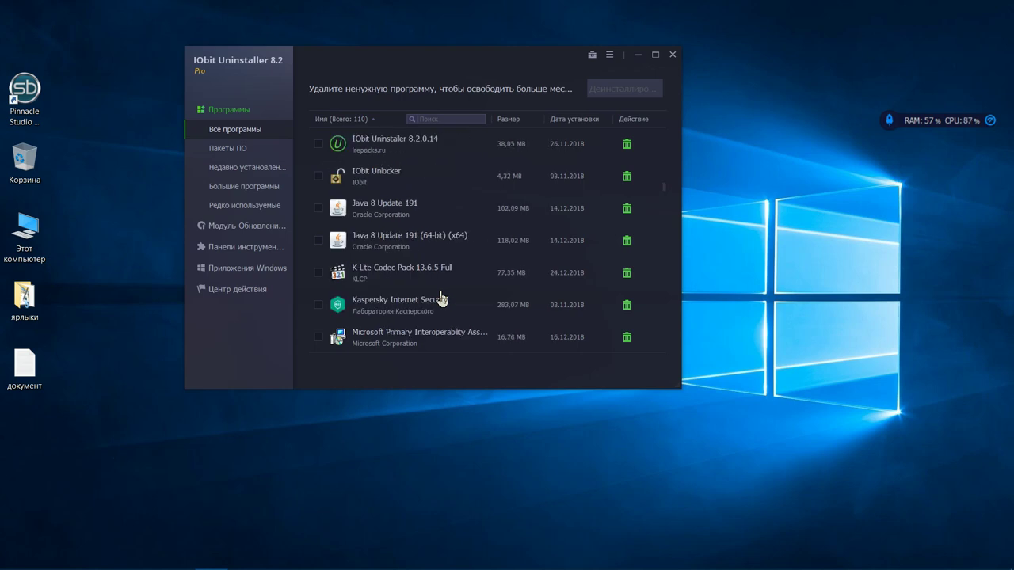
scroll(441, 298, "up", 10)
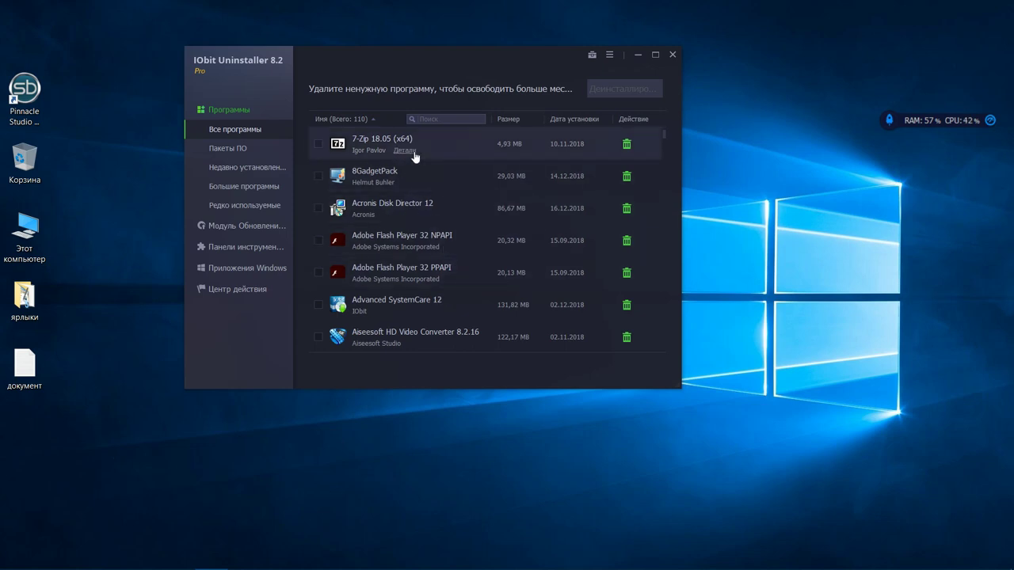
Step: Examine the installed programs one by one from 7-Zip through Microsoft Silverlight for software that is not needed
left_click(415, 156)
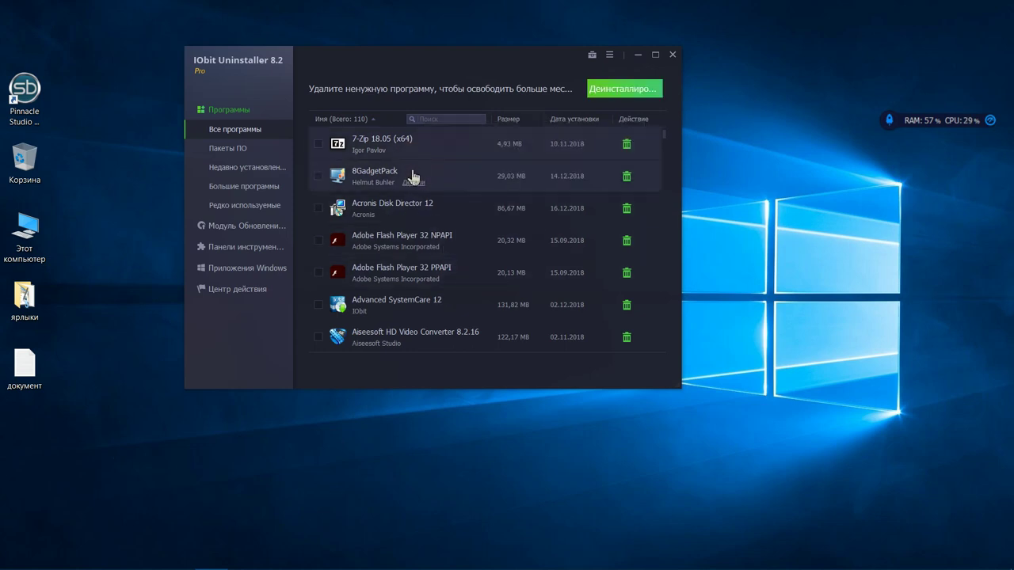
left_click(401, 172)
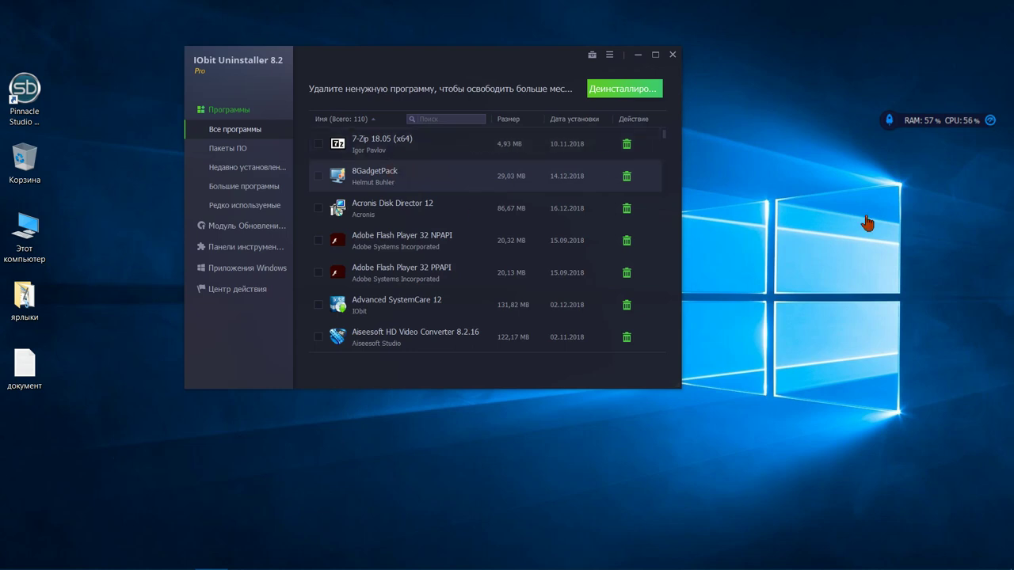
left_click(460, 239)
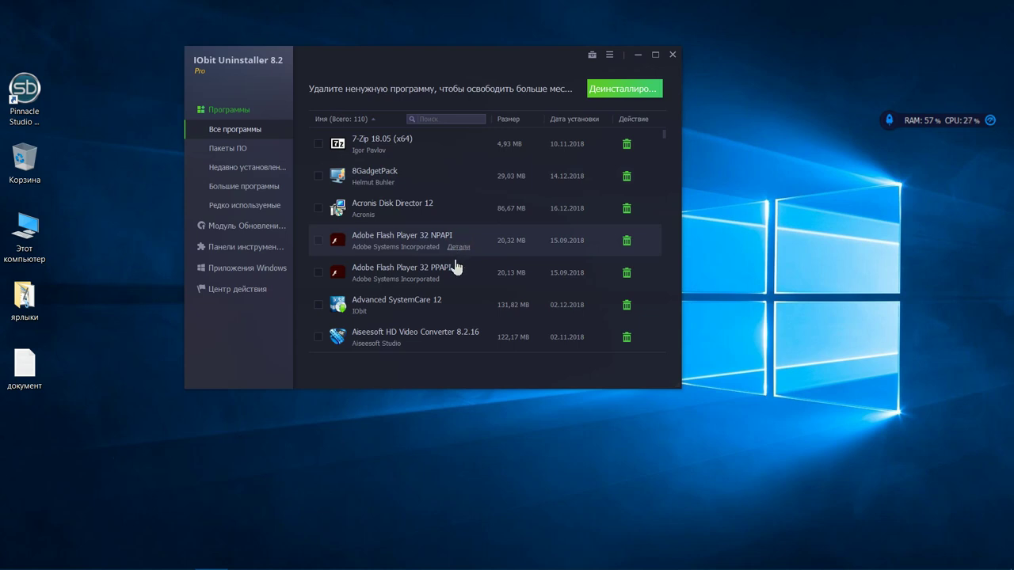
scroll(454, 265, "down", 1)
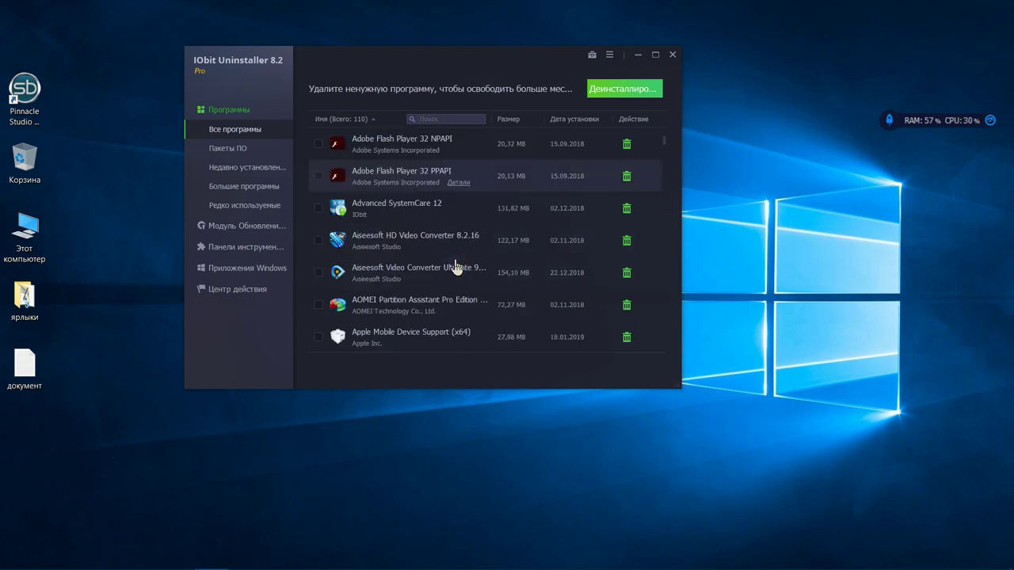
scroll(456, 267, "down", 3)
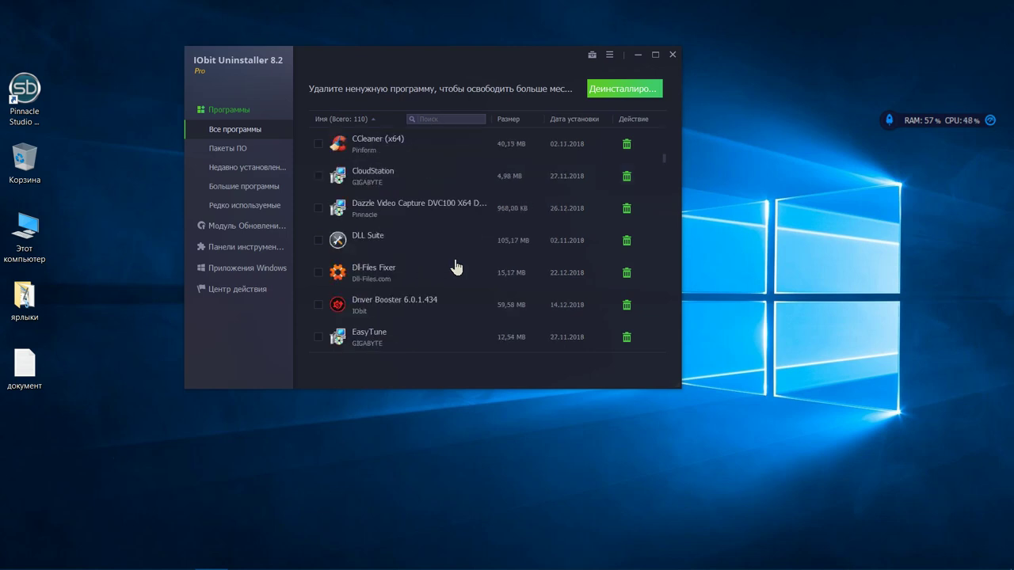
scroll(457, 269, "down", 1)
scroll(457, 268, "down", 1)
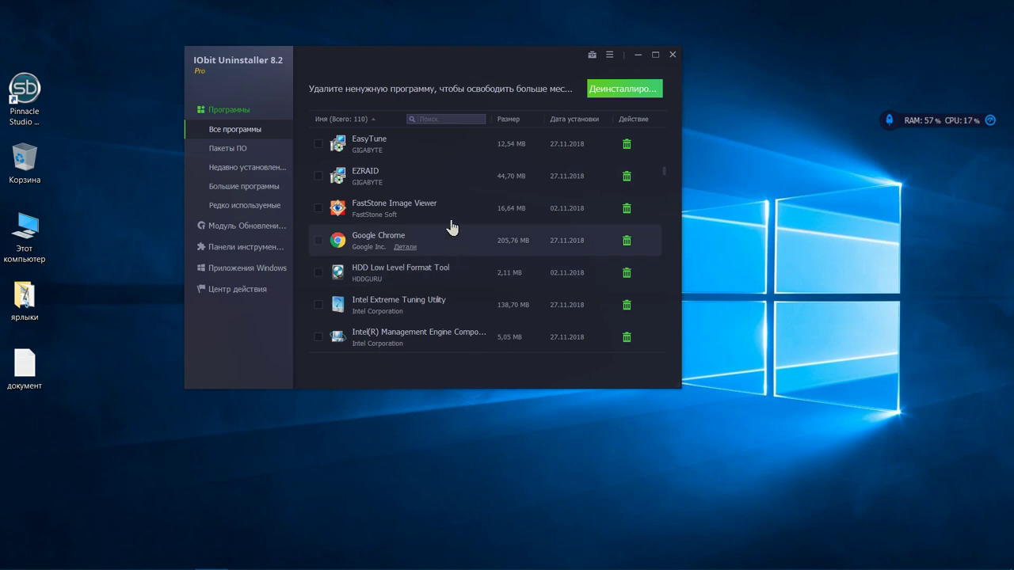
scroll(454, 225, "down", 2)
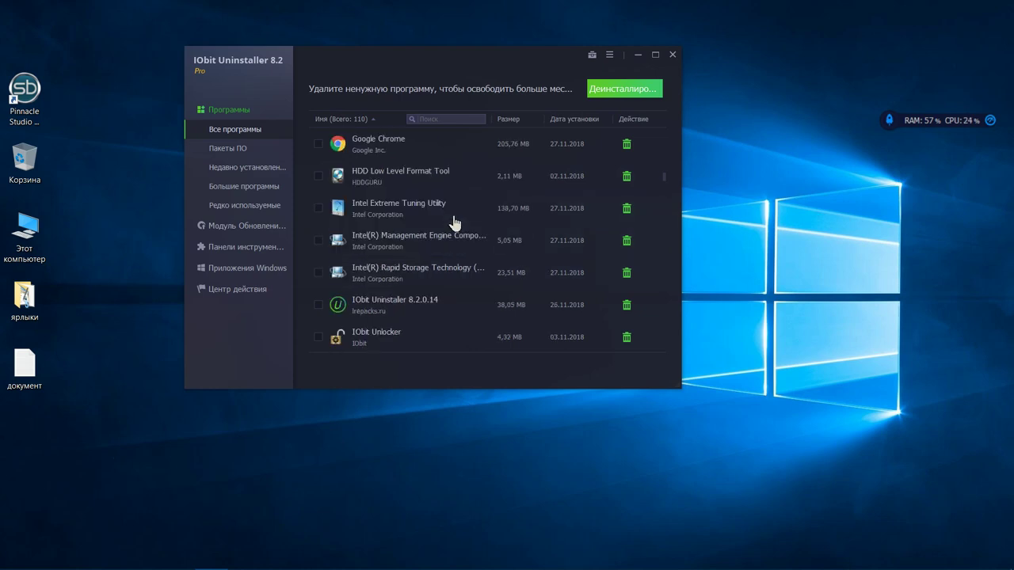
scroll(454, 224, "up", 1)
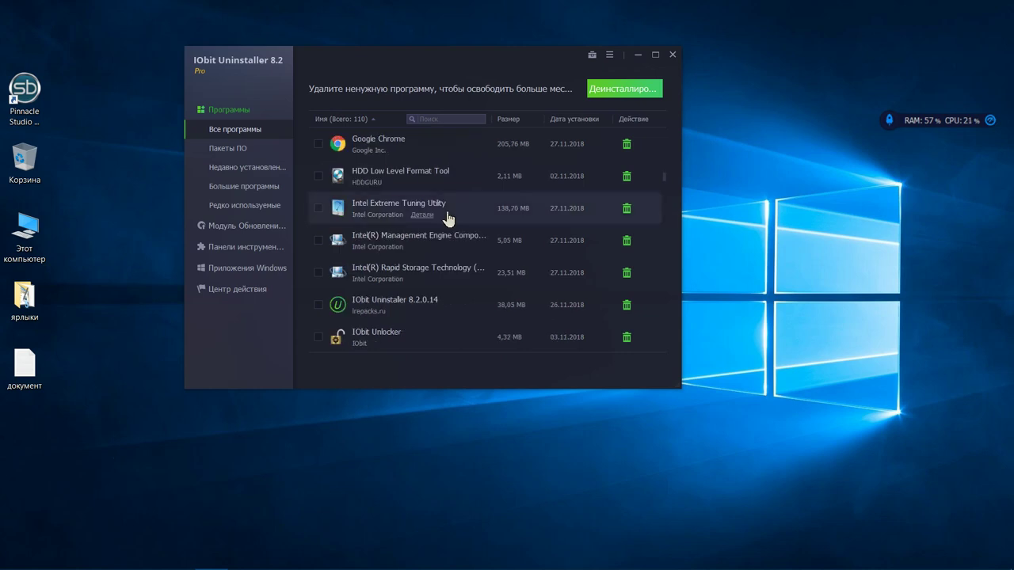
scroll(449, 263, "down", 1)
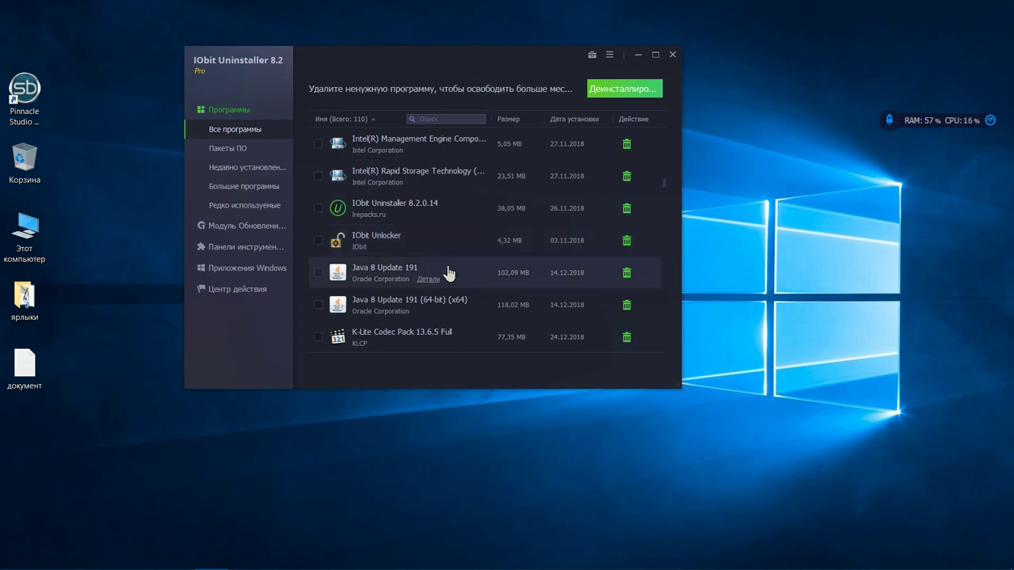
scroll(449, 272, "down", 1)
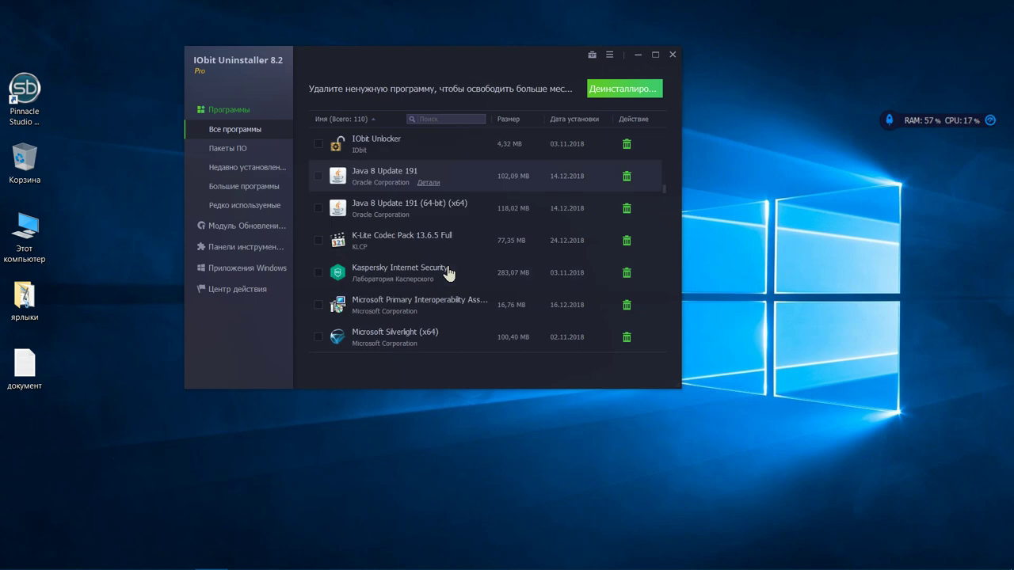
scroll(449, 273, "down", 1)
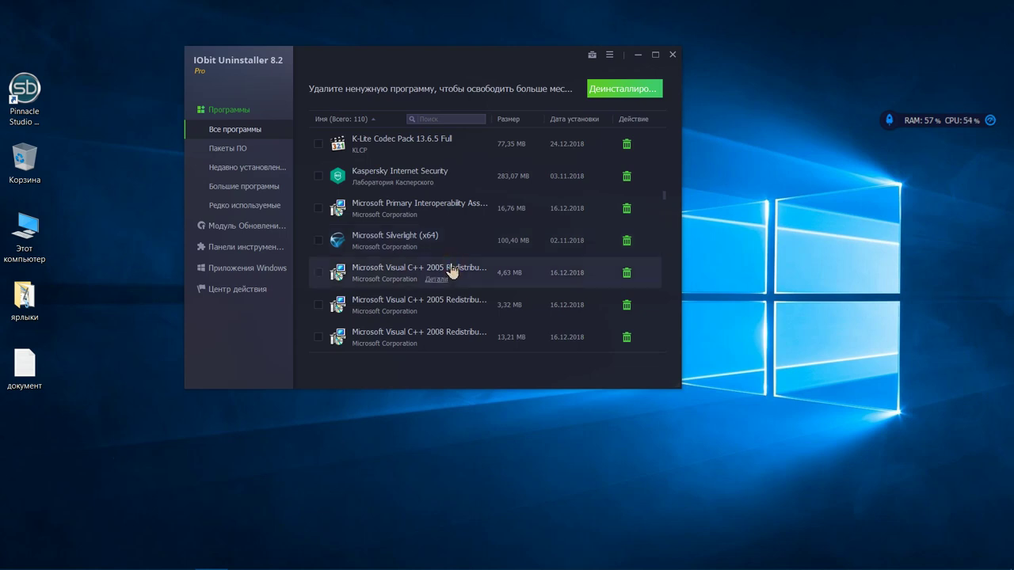
Step: Check the Microsoft Visual C++ redistributables, the MyDVD content packs and the NVIDIA driver entries in the program list
scroll(452, 272, "down", 5)
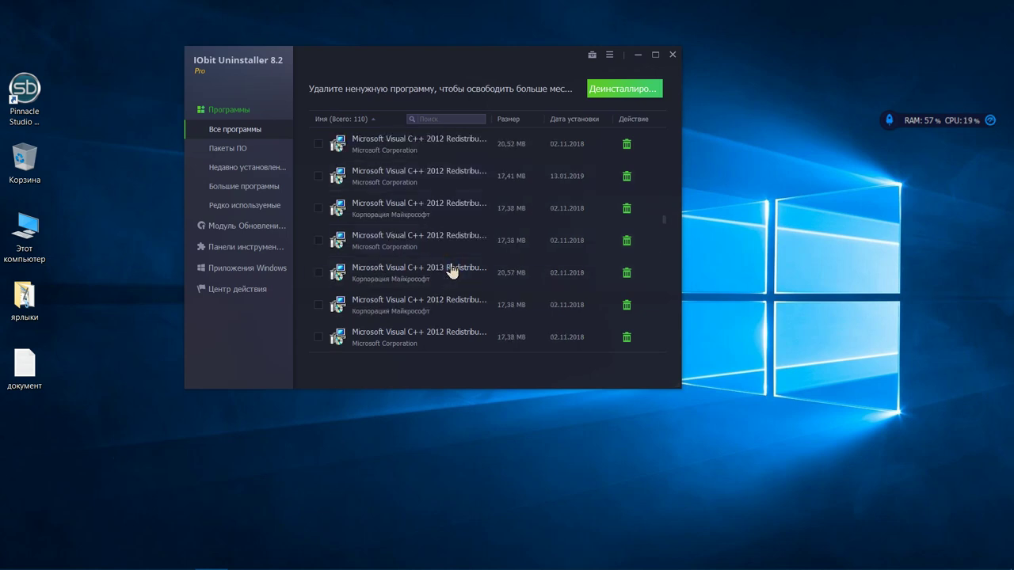
scroll(452, 272, "down", 6)
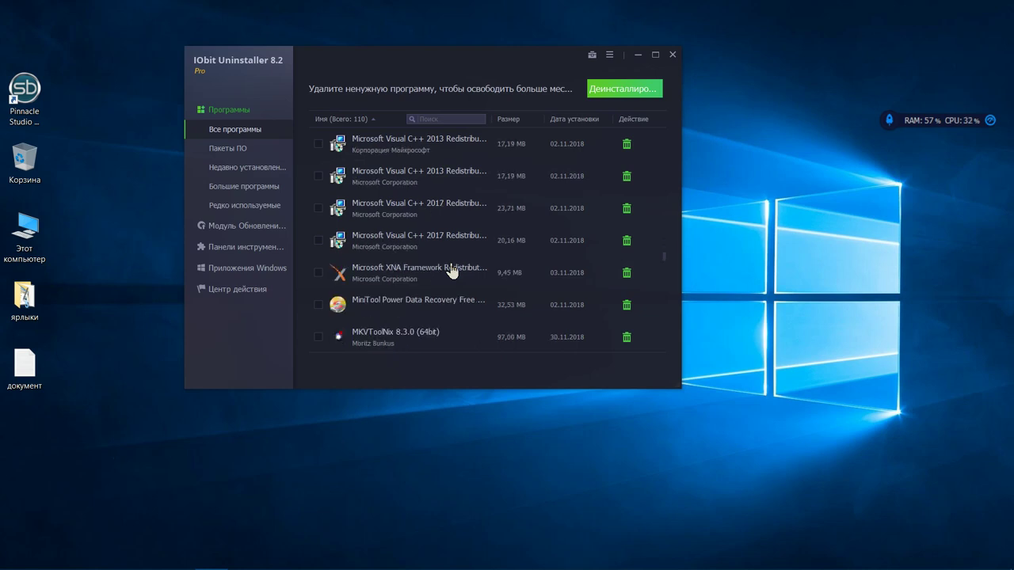
scroll(452, 272, "down", 3)
scroll(452, 272, "up", 5)
scroll(452, 272, "down", 3)
mouse_move(453, 275)
scroll(453, 275, "down", 1)
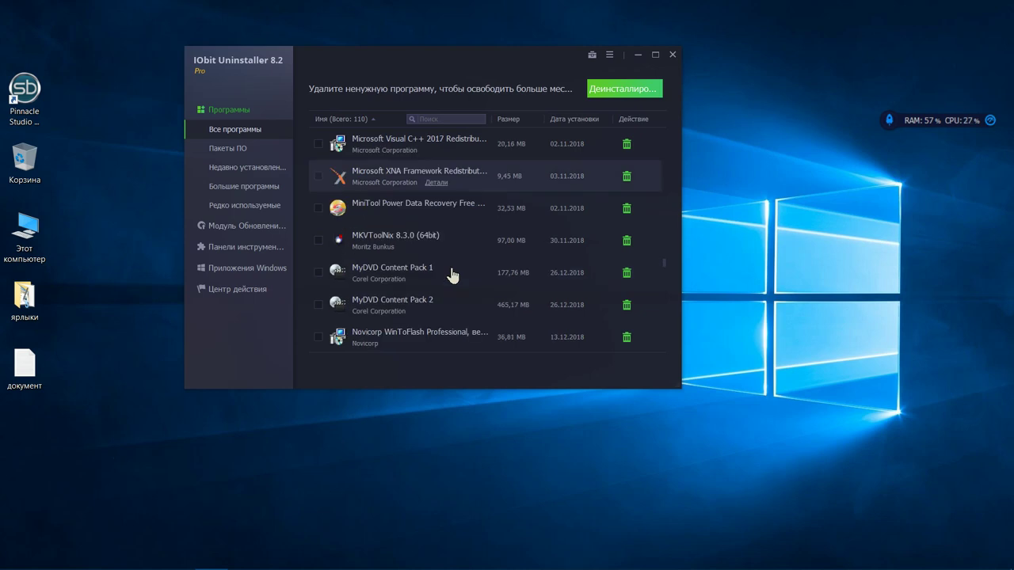
scroll(453, 275, "down", 4)
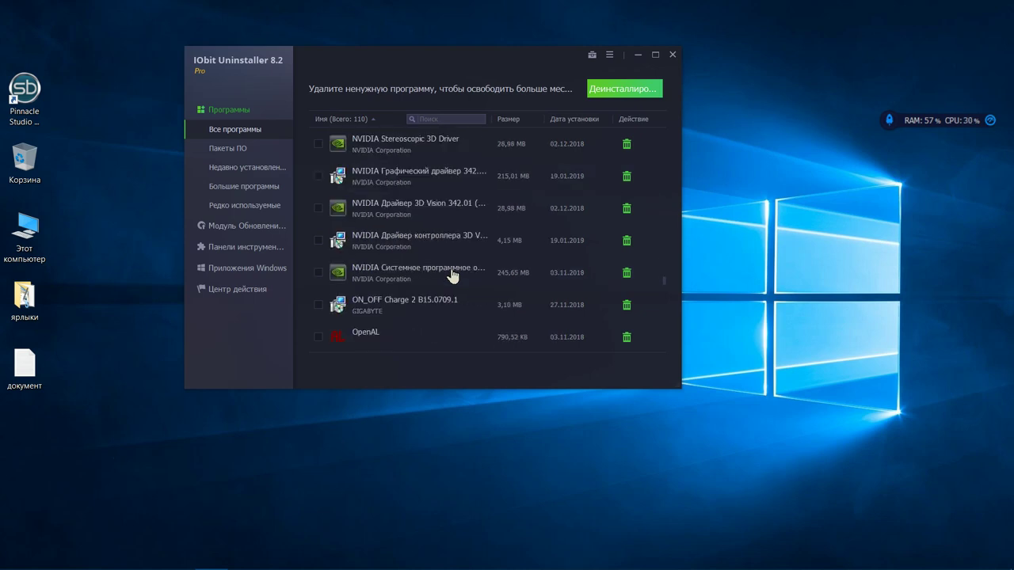
scroll(451, 163, "up", 1)
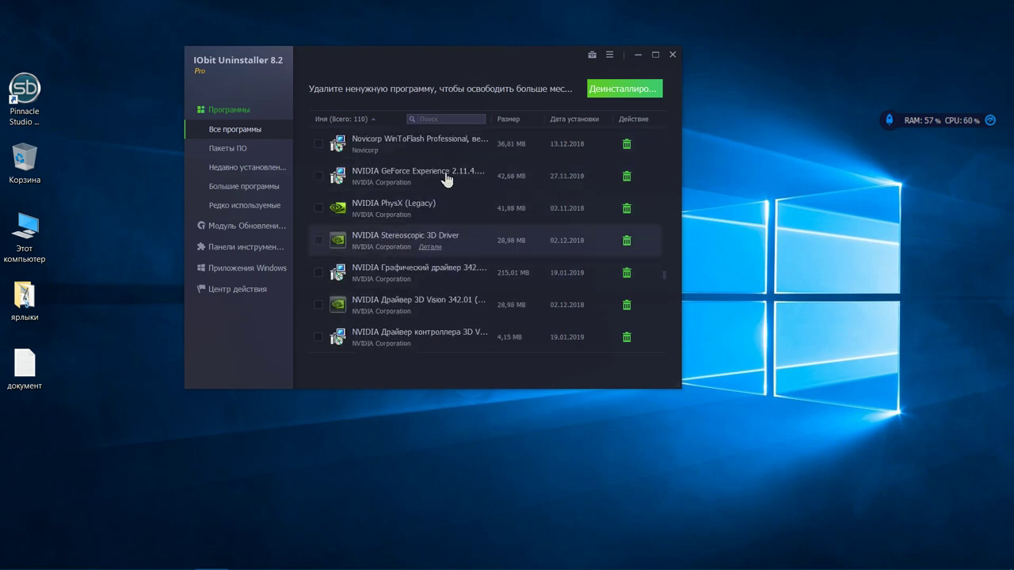
scroll(444, 202, "up", 1)
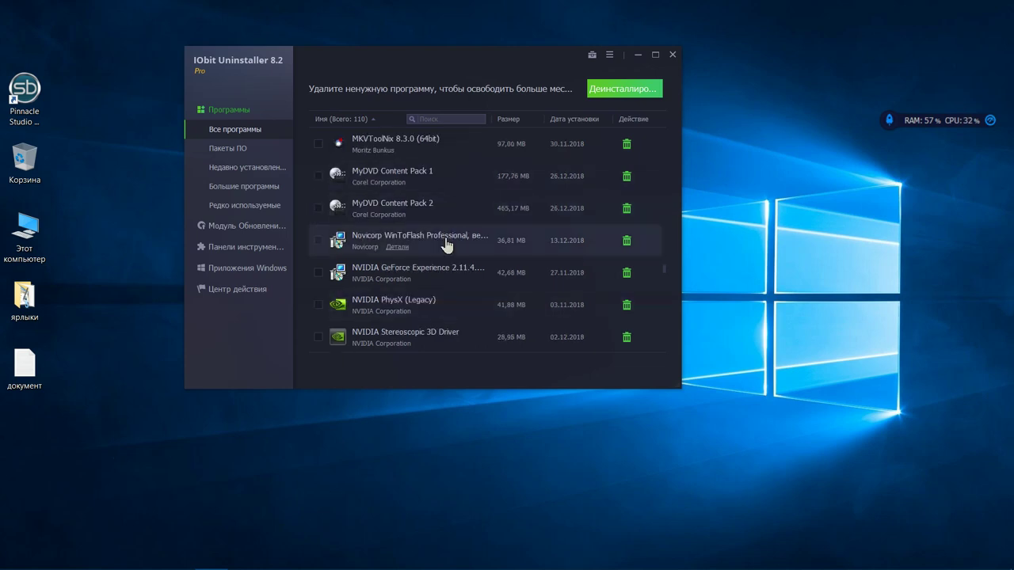
scroll(453, 286, "down", 2)
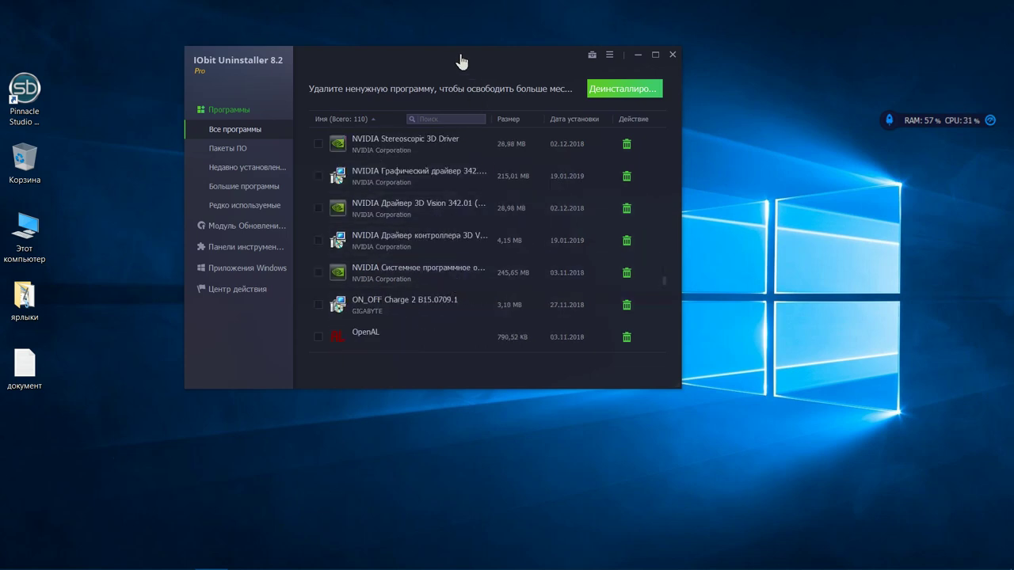
Step: Move the uninstaller window slightly, review the remaining programs through Фото на документы Профи 8.0, and go back up the list
left_click_drag(457, 60, 470, 84)
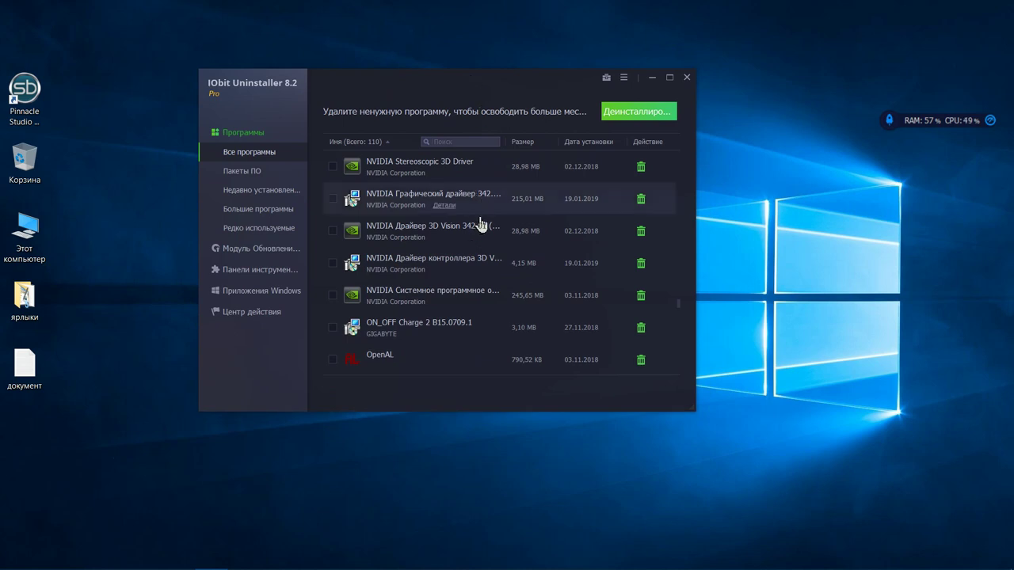
scroll(481, 225, "down", 3)
scroll(481, 225, "down", 5)
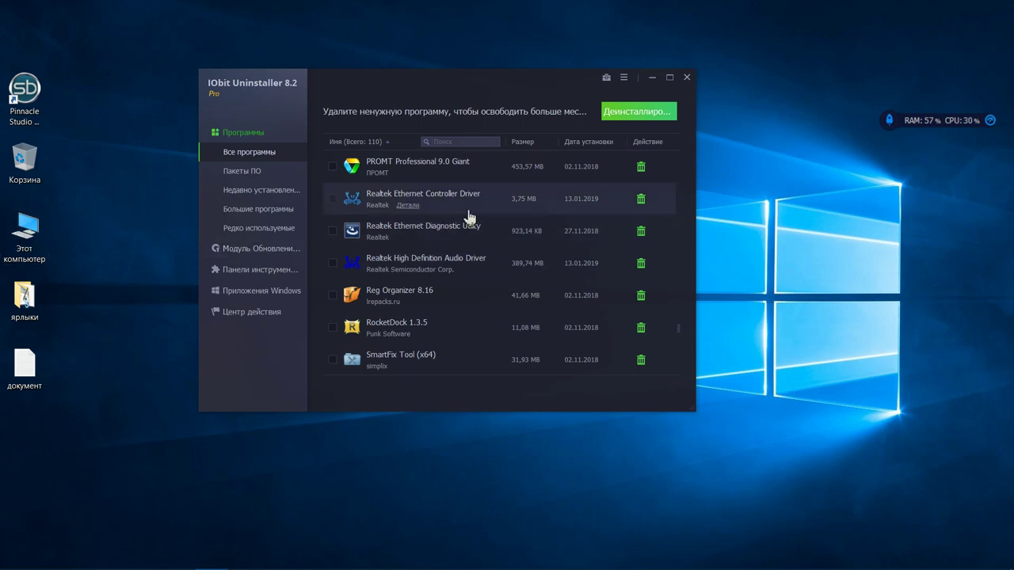
scroll(469, 217, "down", 3)
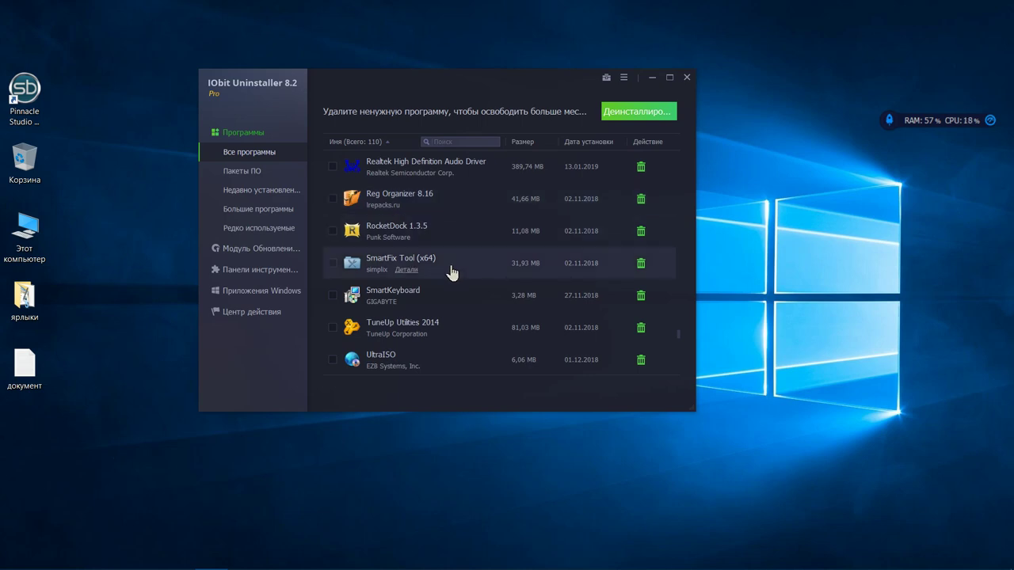
scroll(451, 273, "down", 3)
scroll(451, 273, "down", 6)
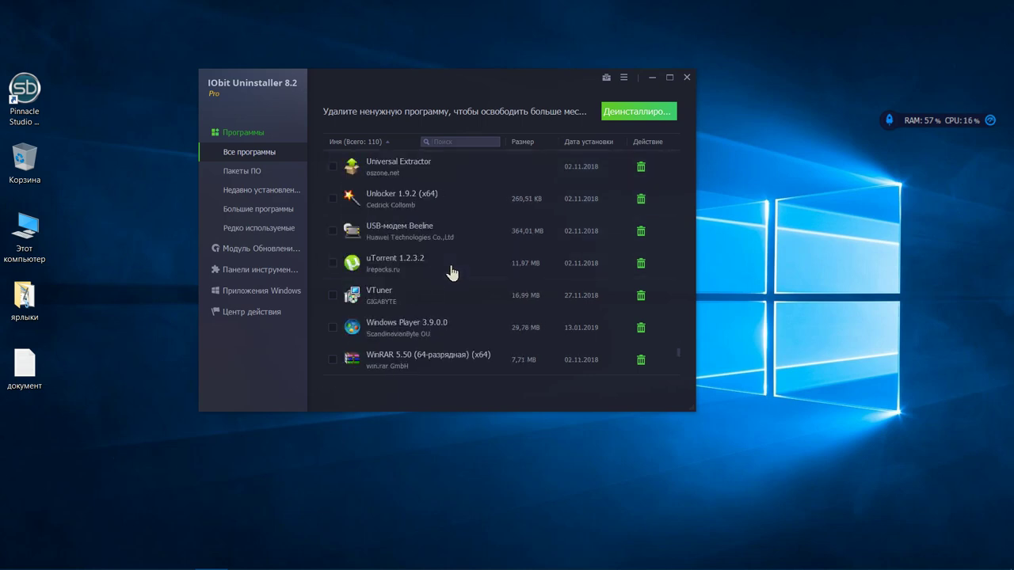
scroll(451, 272, "down", 6)
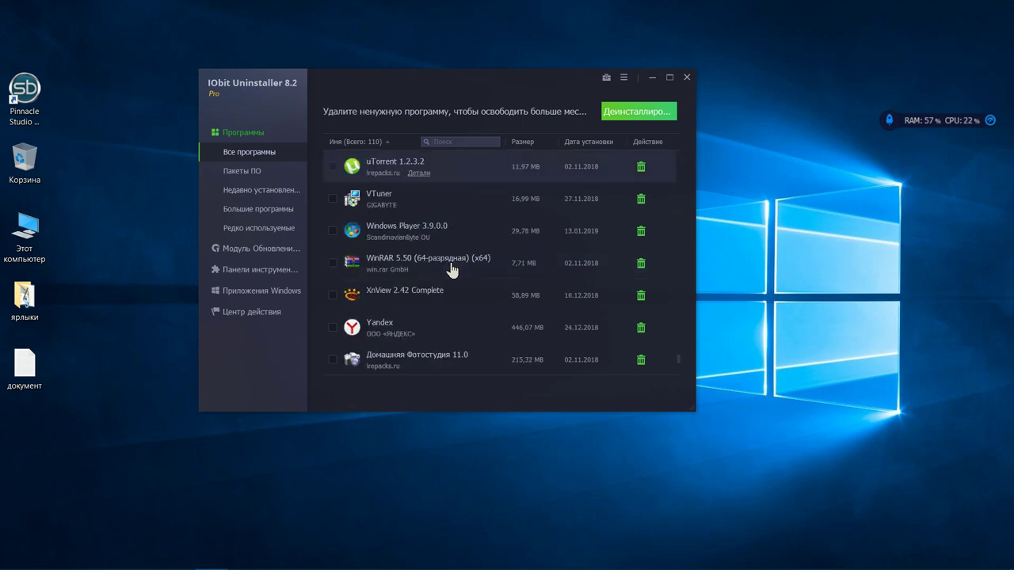
scroll(452, 269, "down", 2)
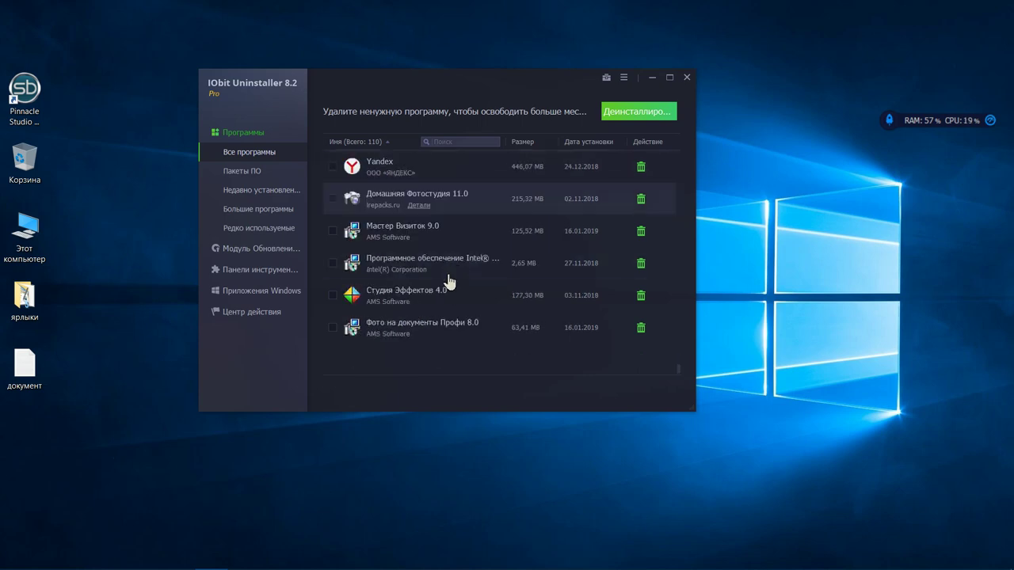
scroll(476, 339, "up", 12)
scroll(476, 339, "up", 20)
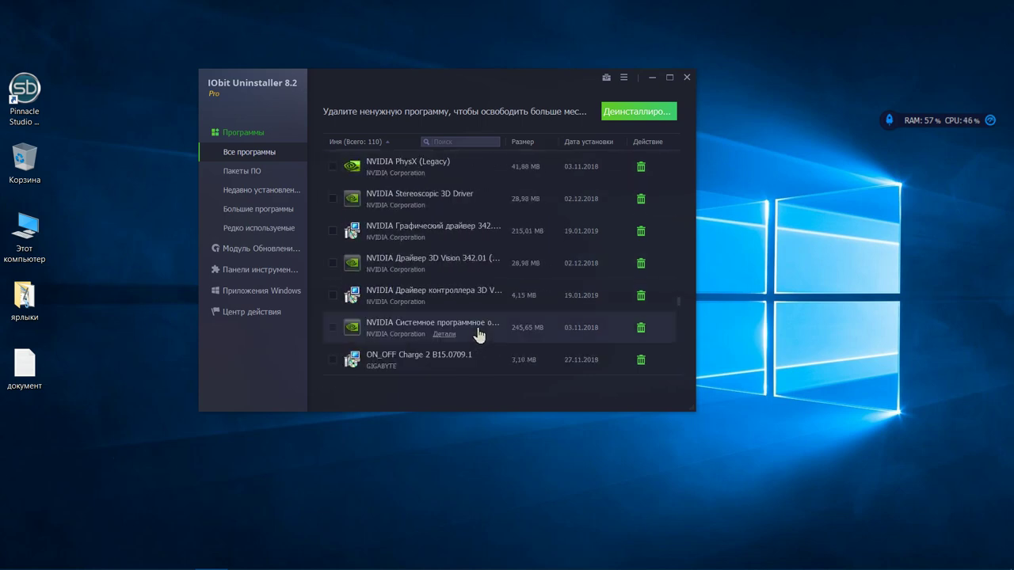
Step: Return to the start of the full program list and view the software packages and recently installed programs
scroll(482, 332, "up", 20)
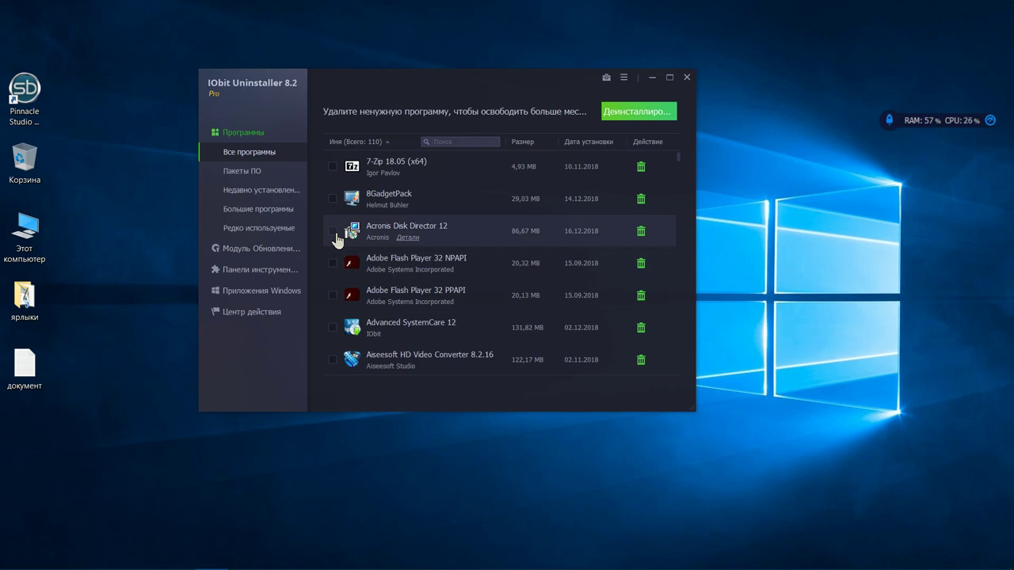
left_click(249, 176)
left_click(255, 193)
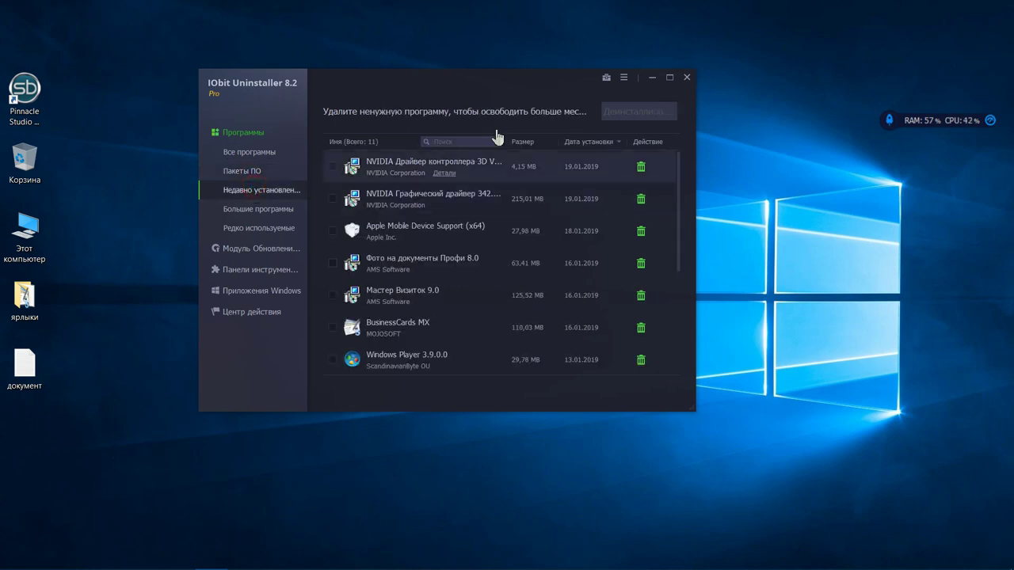
Step: Scan for leftover files with the residue cleanup tool and clean all selected items in the Windows patch cache
left_click(606, 78)
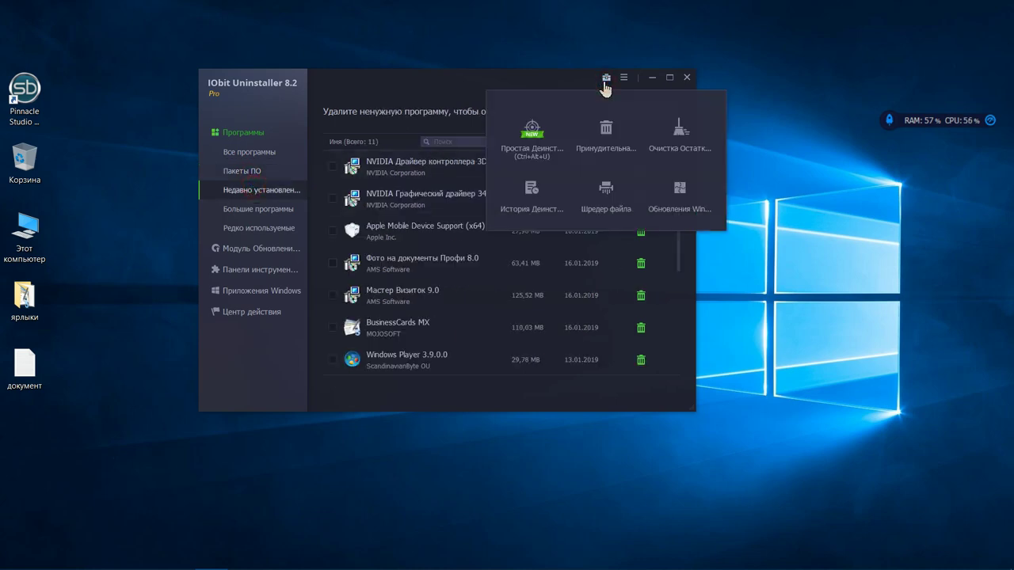
left_click(693, 149)
left_click(431, 361)
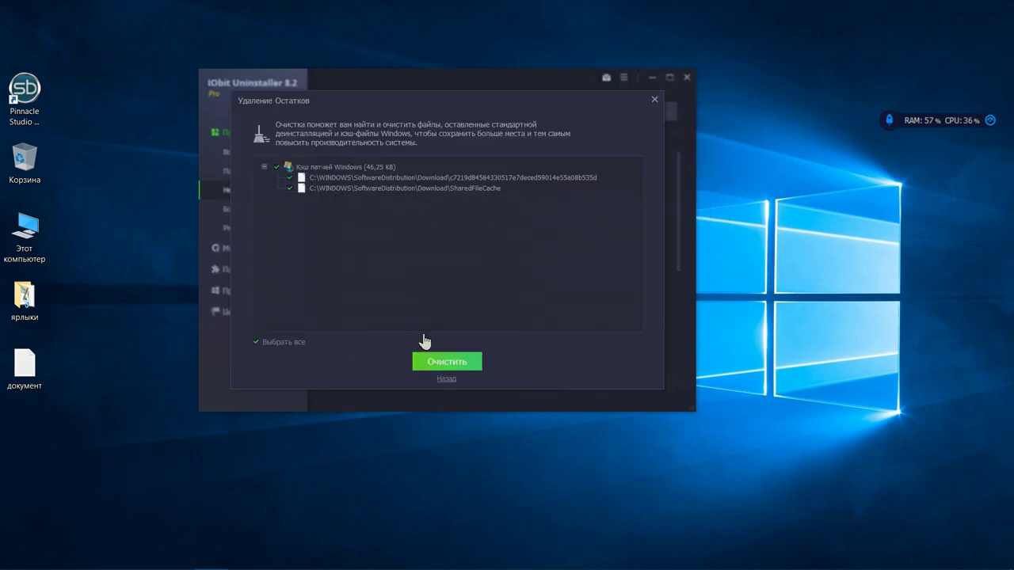
left_click(447, 364)
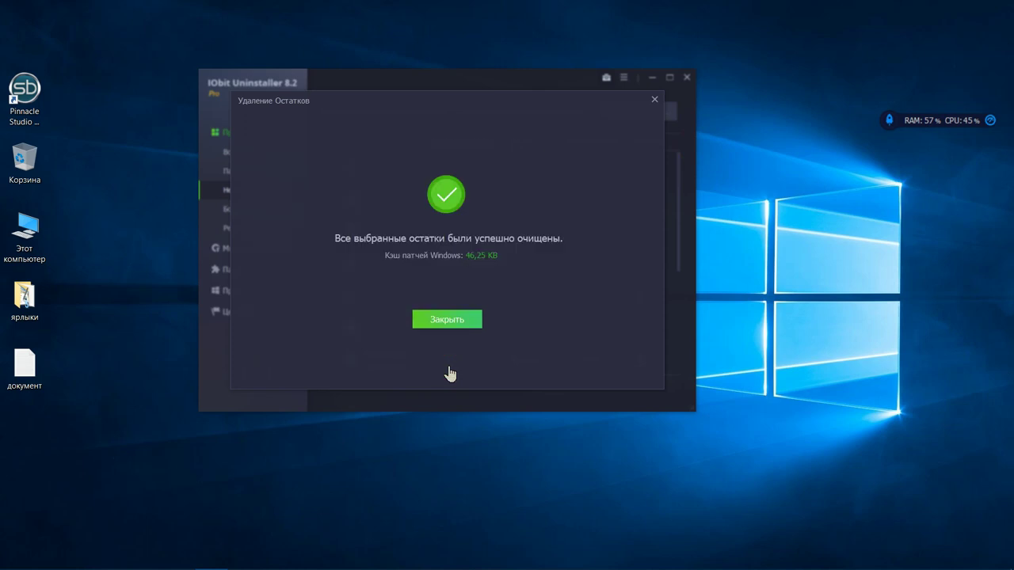
left_click(455, 321)
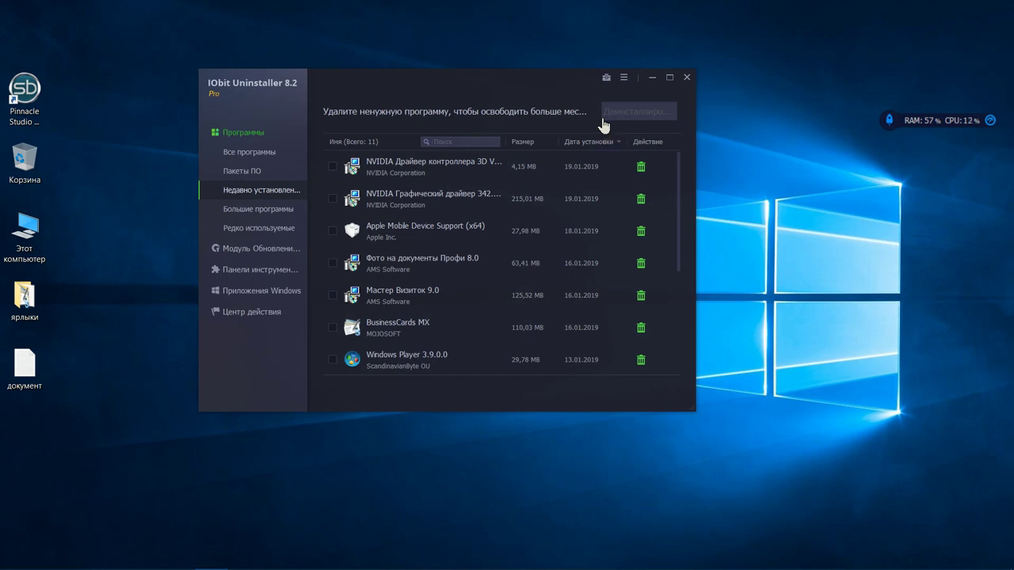
Step: Review the uninstaller's interface, update, general and notification settings, accept them, and close the program
left_click(623, 77)
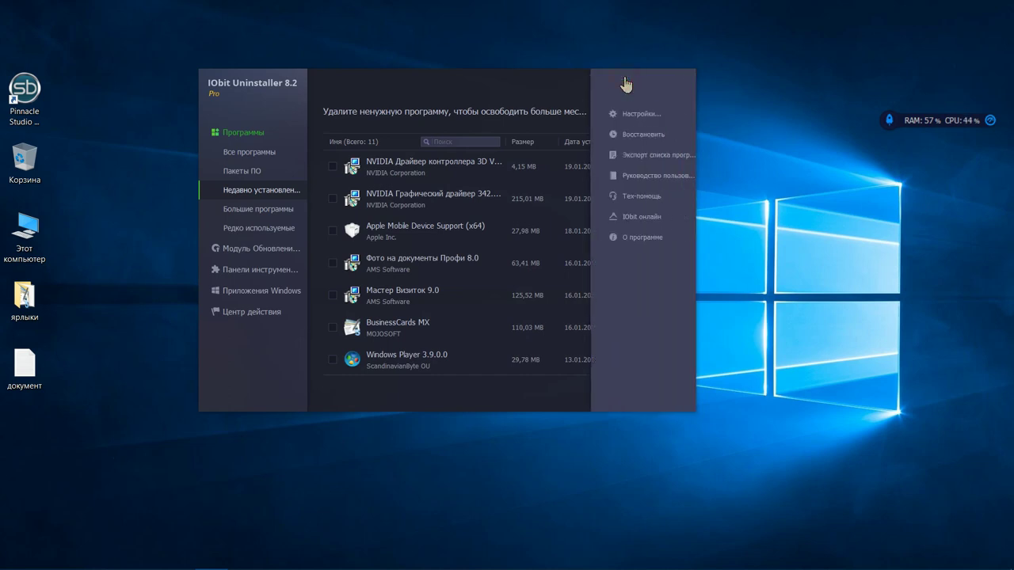
left_click(632, 113)
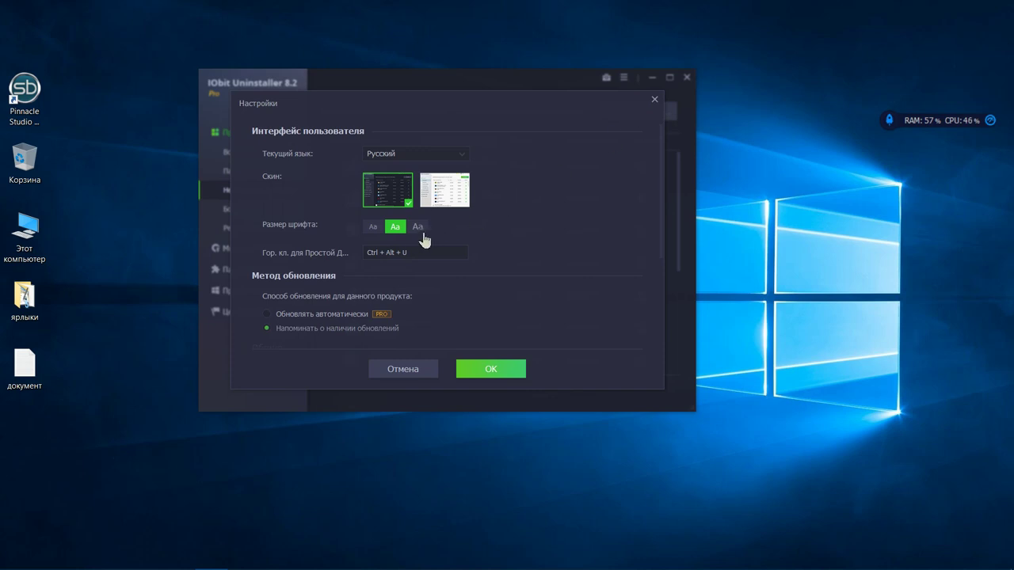
scroll(416, 242, "down", 1)
scroll(417, 242, "down", 1)
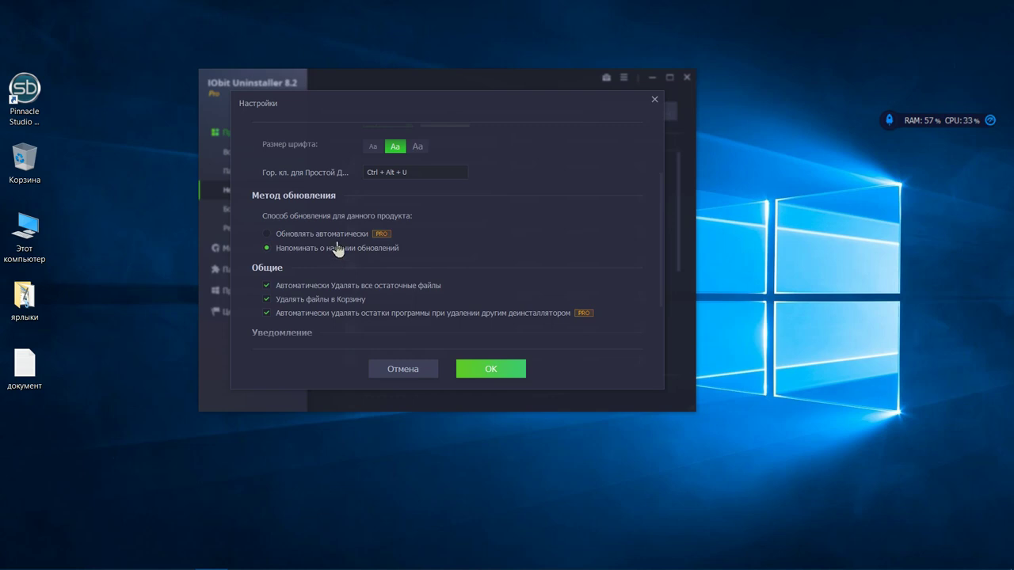
scroll(337, 249, "down", 1)
scroll(338, 249, "down", 1)
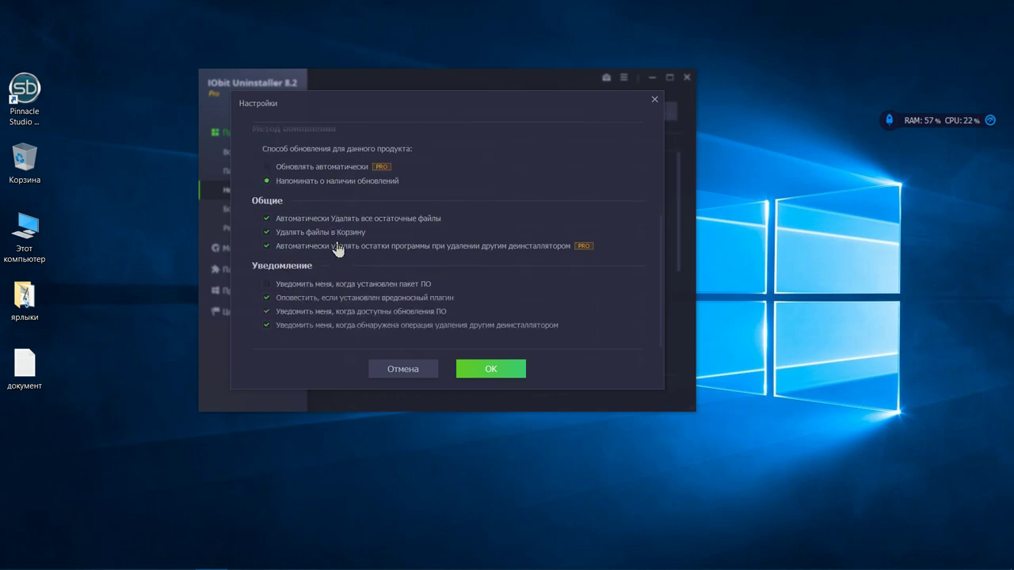
scroll(337, 249, "up", 4)
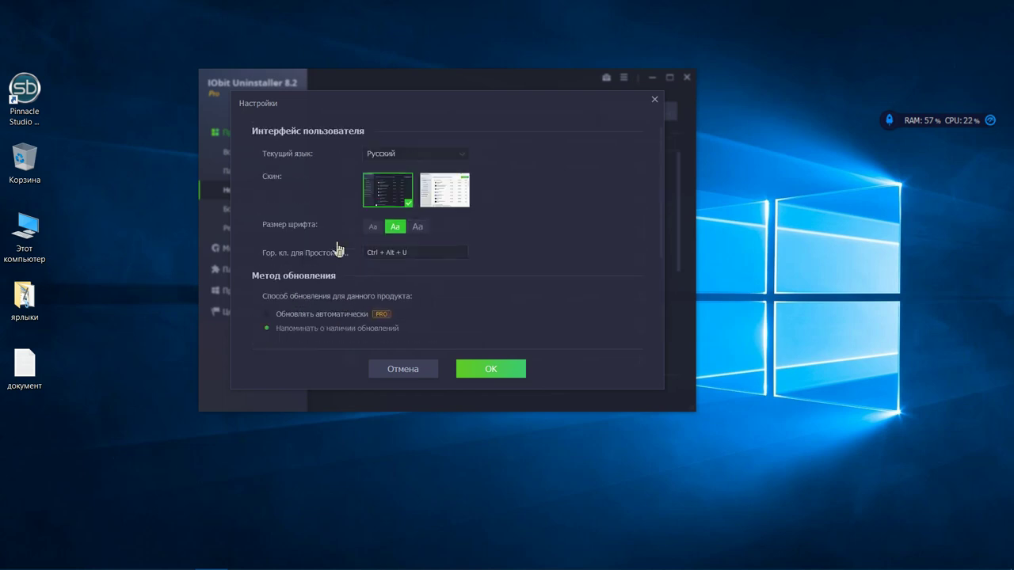
left_click(497, 369)
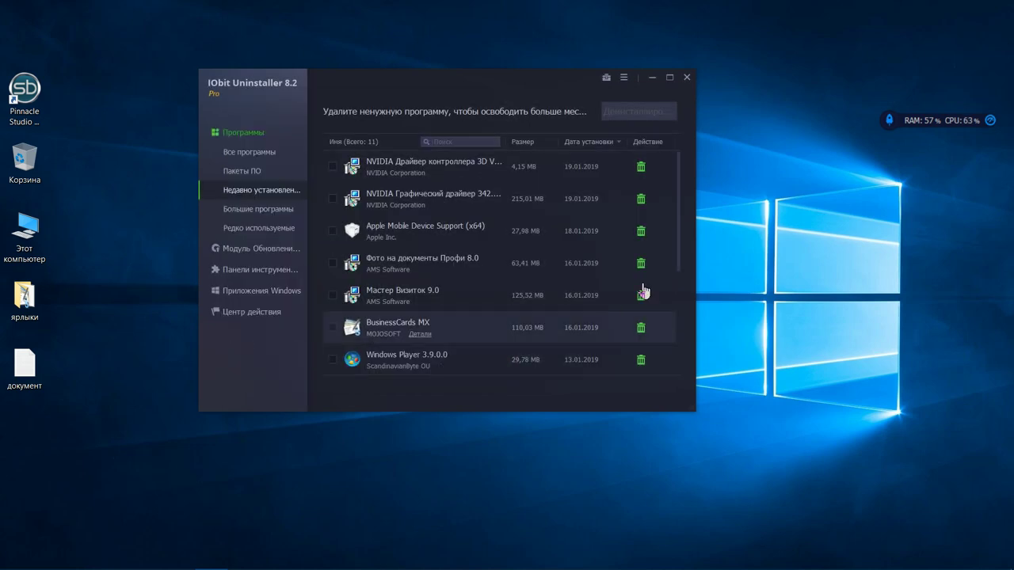
left_click(686, 78)
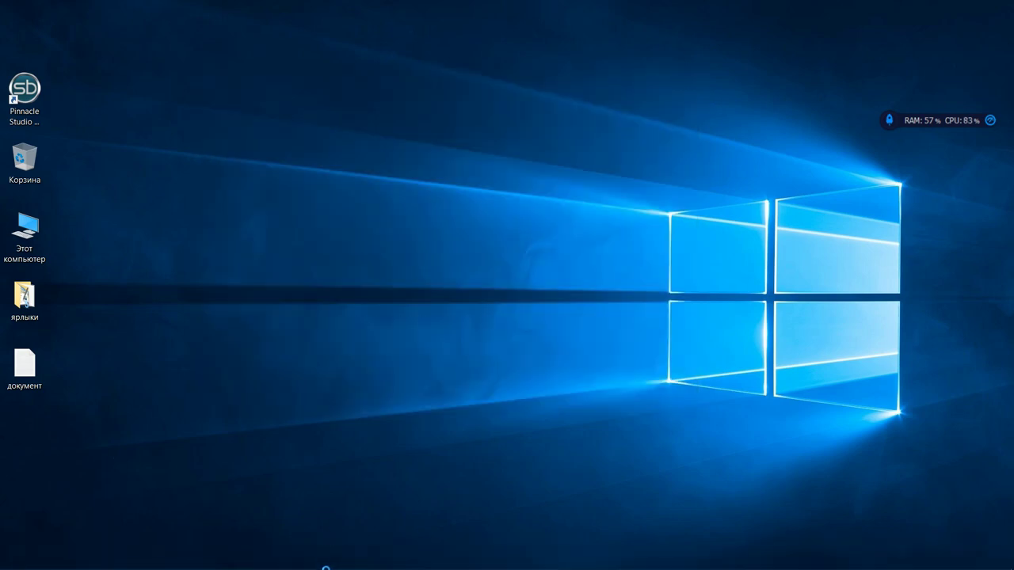
Step: Switch to Yandex Browser, move its window higher on the desktop, and open the browser settings
left_click(187, 559)
left_click(181, 557)
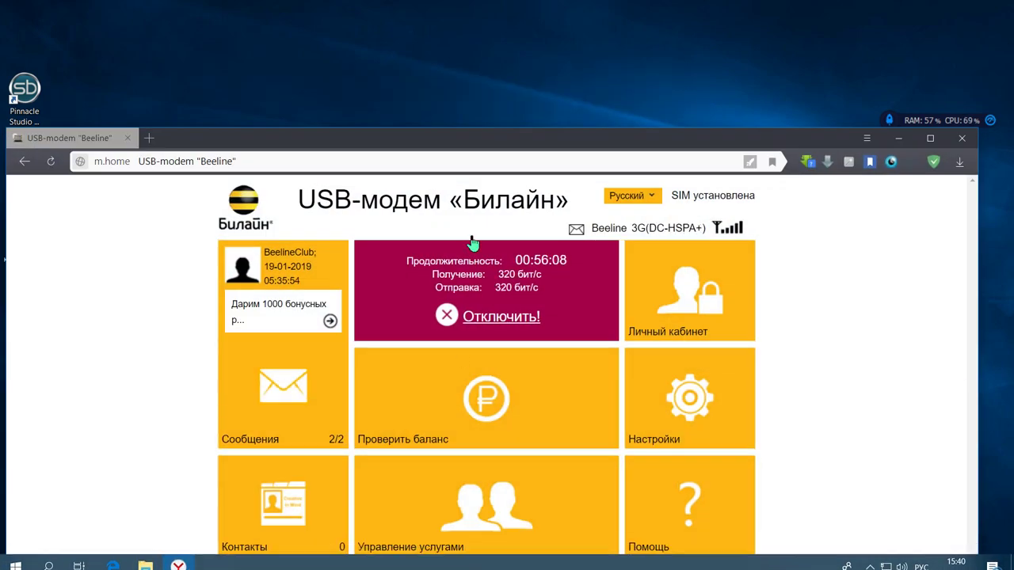
left_click_drag(491, 141, 493, 38)
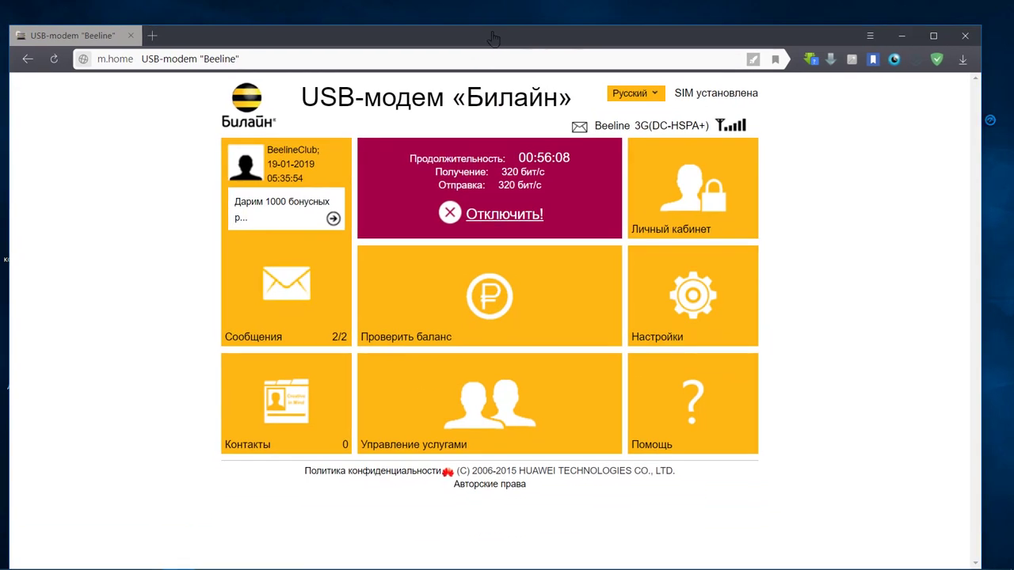
left_click(869, 37)
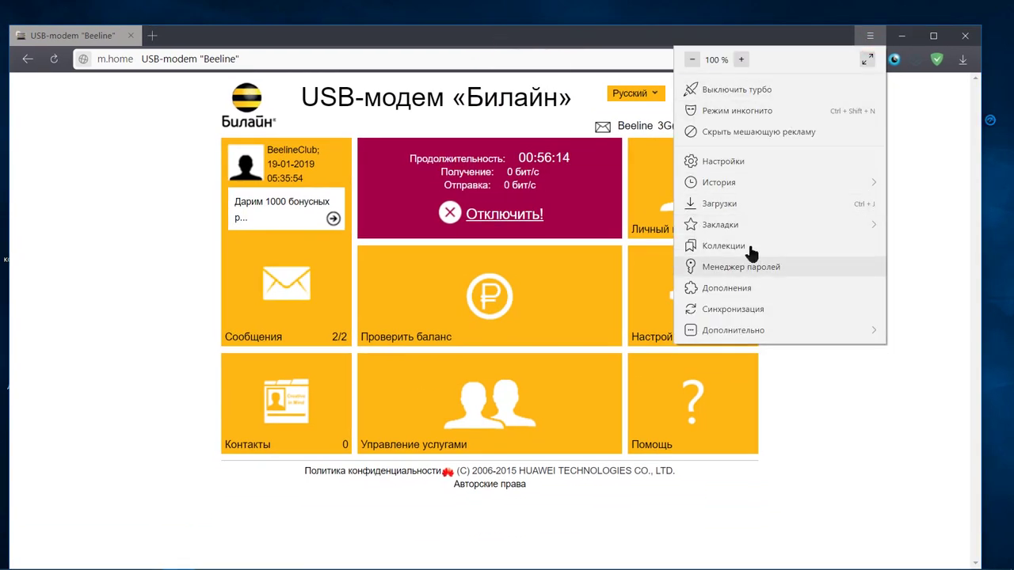
left_click(743, 173)
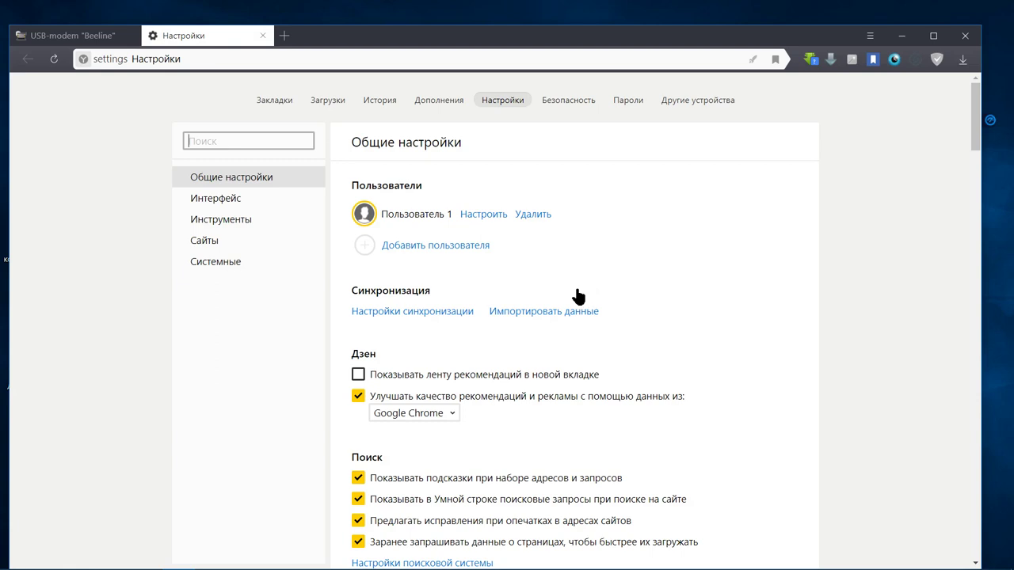
Step: Examine the general settings for synchronization, Дзен and search, including the browsers offered as a recommendation data source
scroll(571, 291, "down", 1)
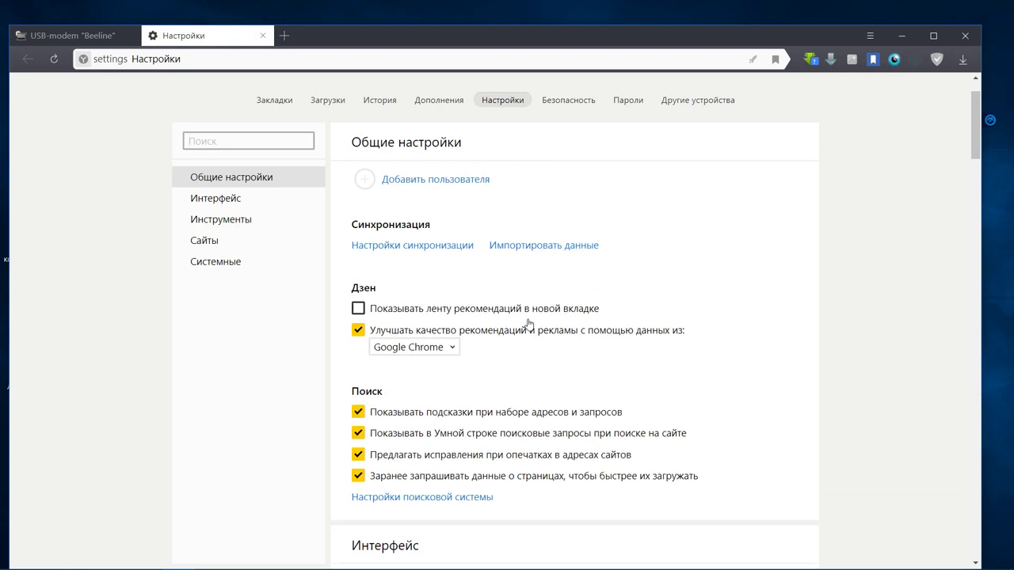
left_click(452, 350)
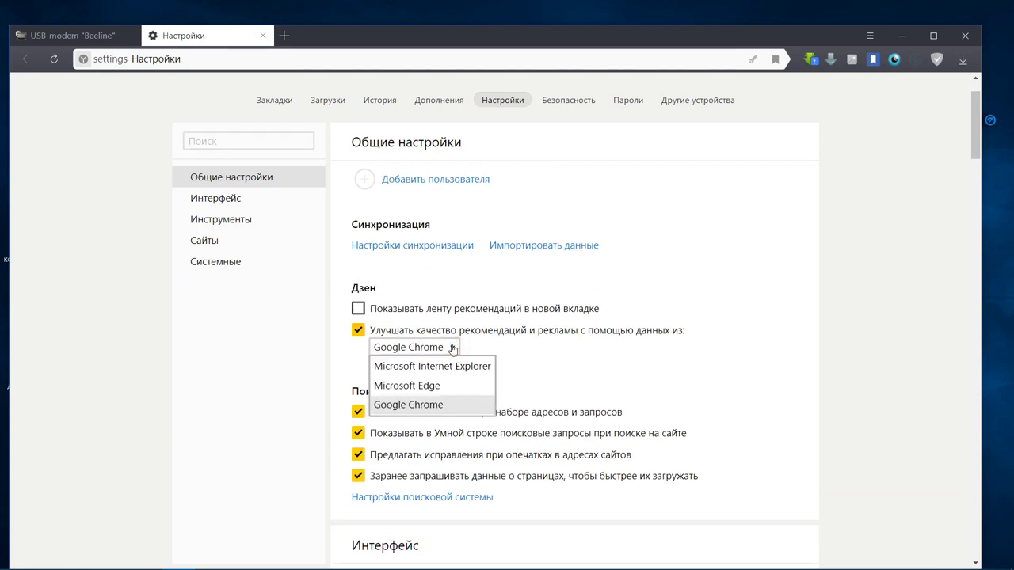
left_click(453, 350)
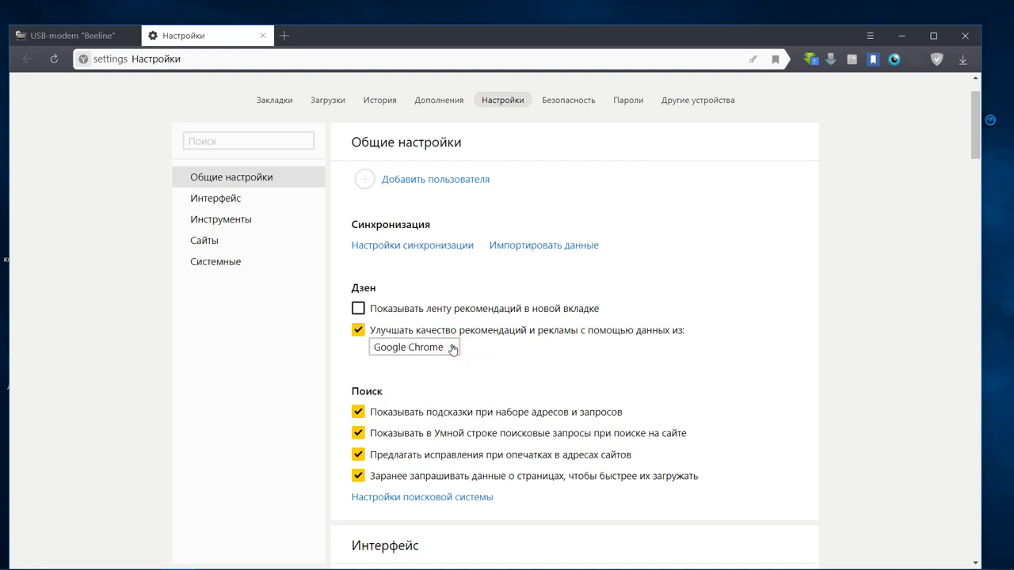
scroll(452, 350, "down", 1)
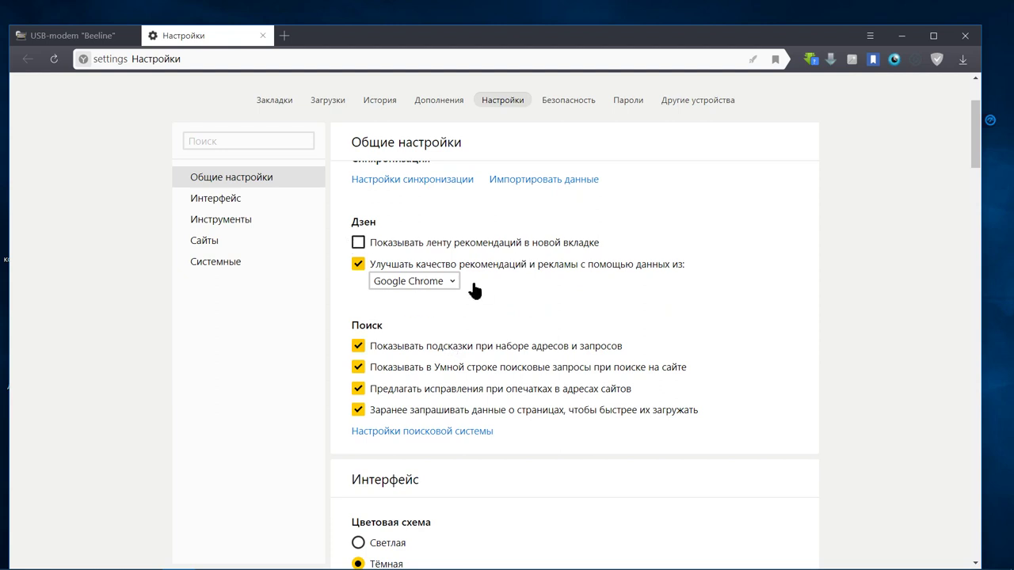
scroll(479, 314, "down", 4)
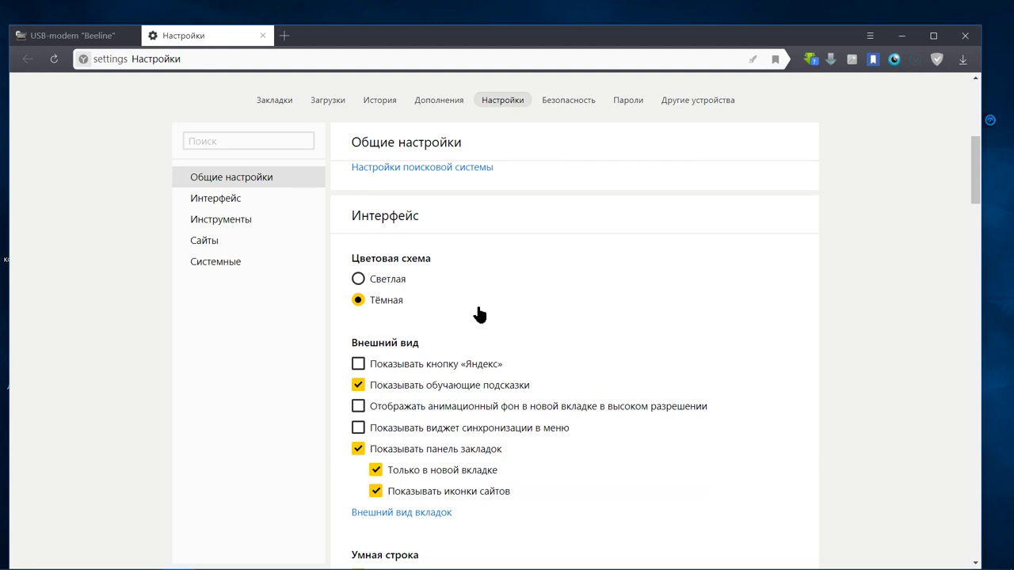
Step: Try the Светлая colour scheme in the interface settings and restore the Тёмная scheme
scroll(479, 315, "down", 1)
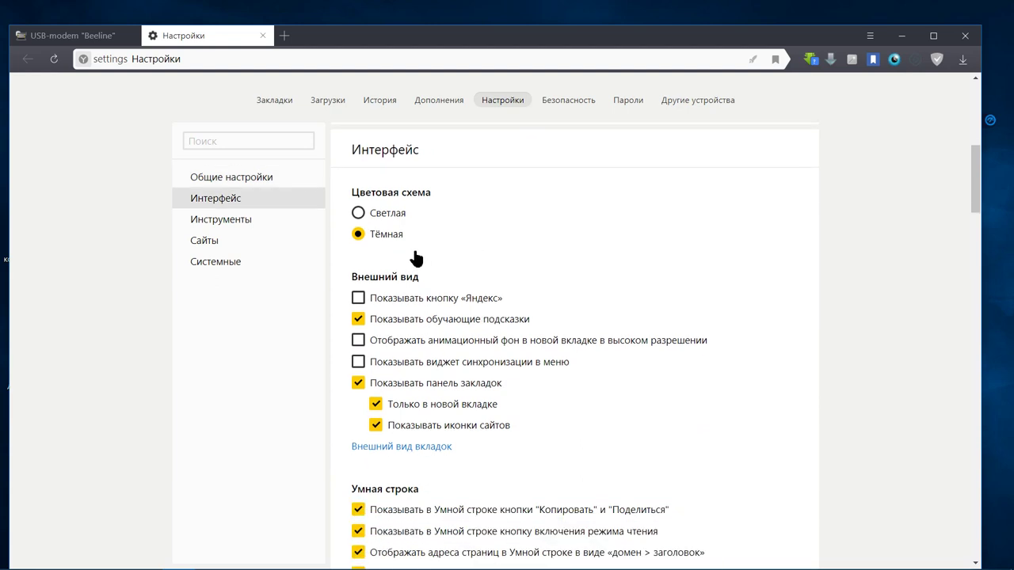
left_click(358, 213)
left_click(358, 233)
Step: Read through the appearance, Умная строка and tab options in the interface settings
scroll(408, 235, "down", 1)
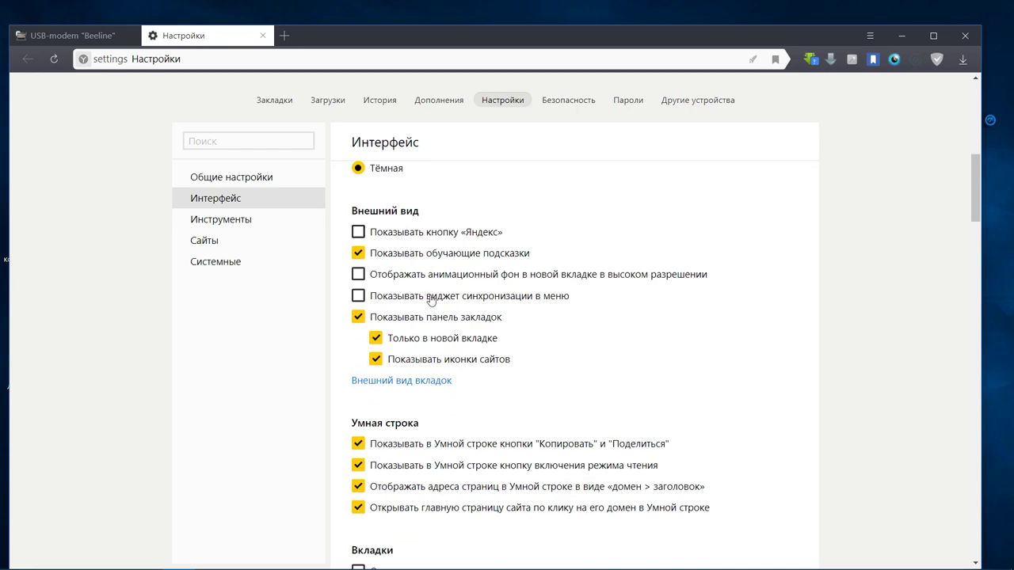
scroll(430, 293, "down", 1)
scroll(431, 301, "down", 2)
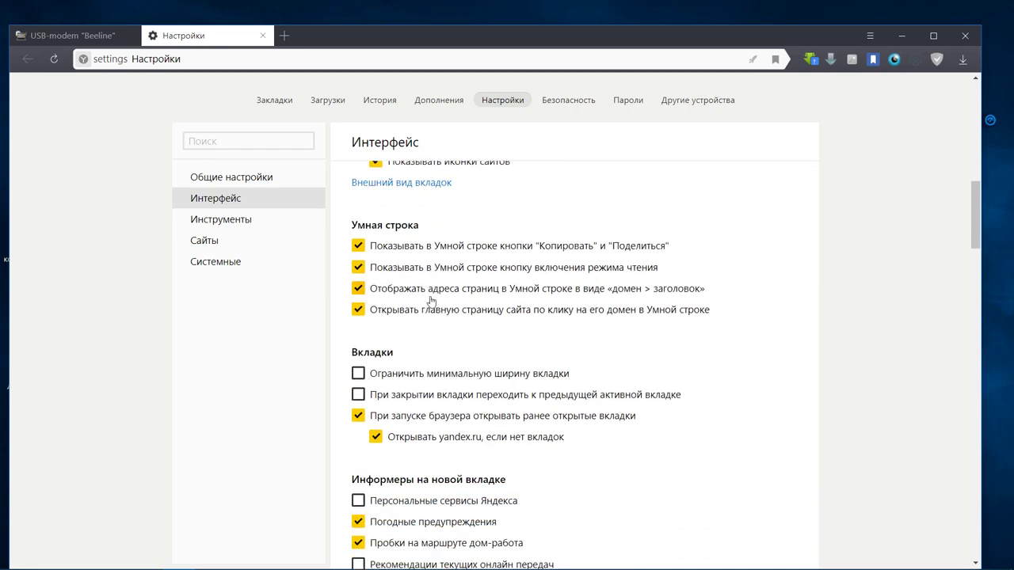
scroll(441, 269, "down", 1)
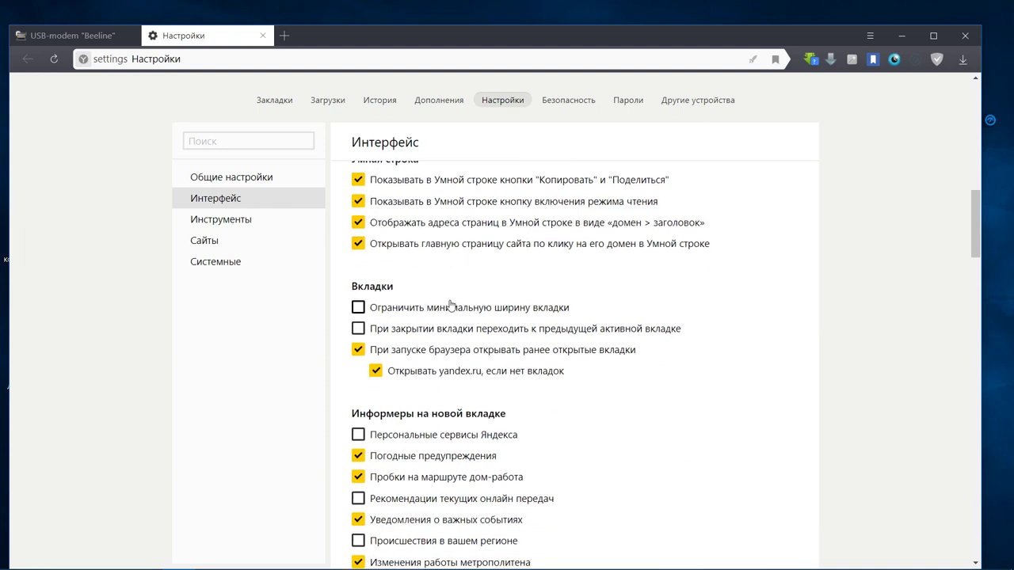
Step: Open a new tab, load the Яндекс home page, and close that tab again
left_click(285, 37)
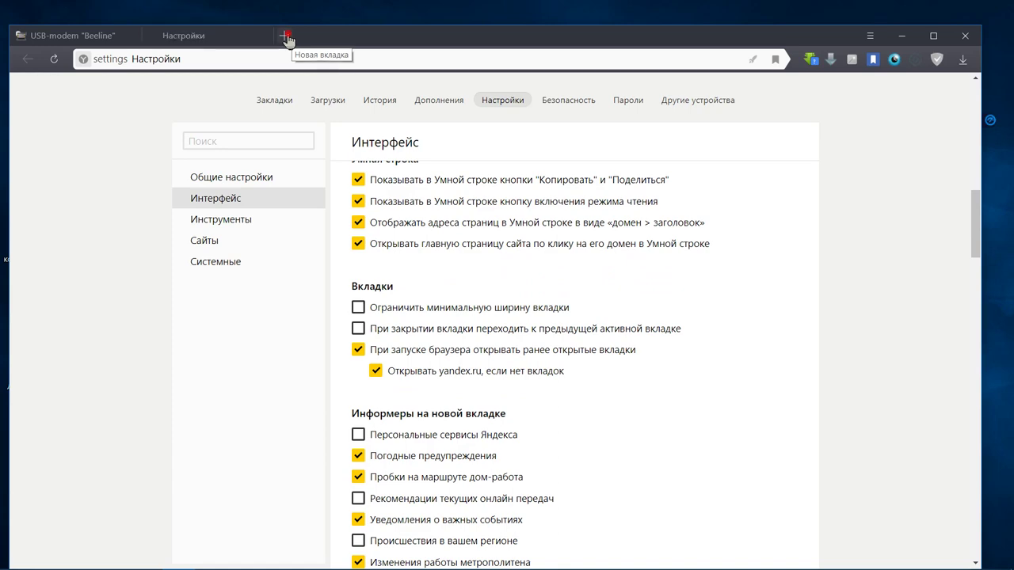
left_click(277, 137)
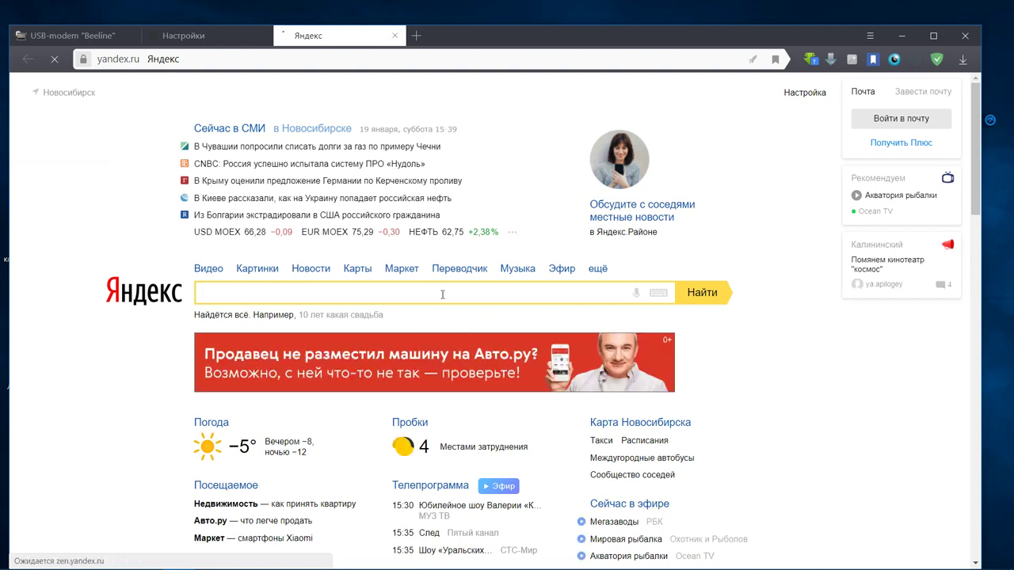
left_click(394, 37)
Step: Review the new-tab informer options and the autofill, ad blocking and mouse gesture settings under Инструменты
scroll(487, 287, "down", 1)
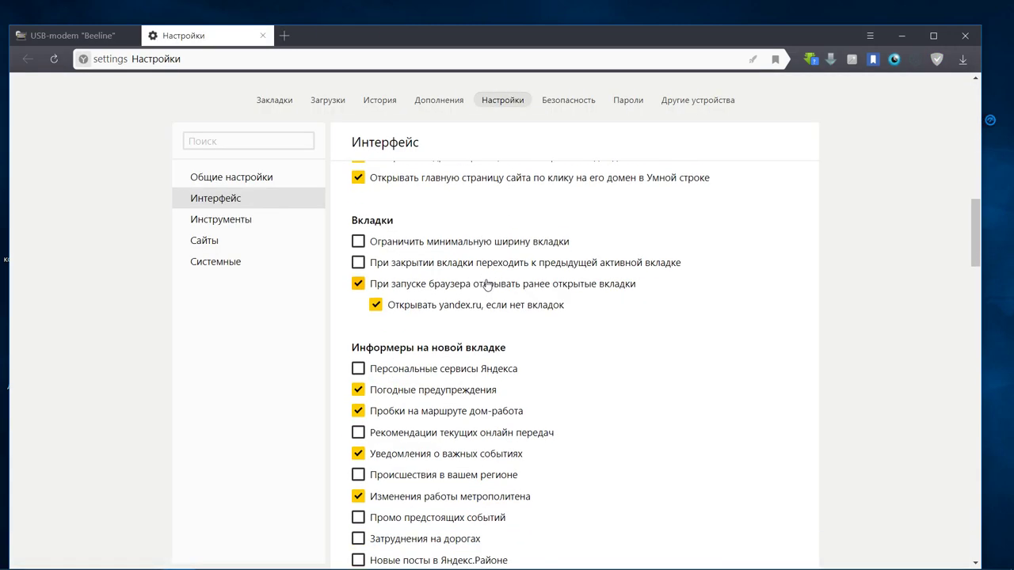
scroll(486, 285, "down", 1)
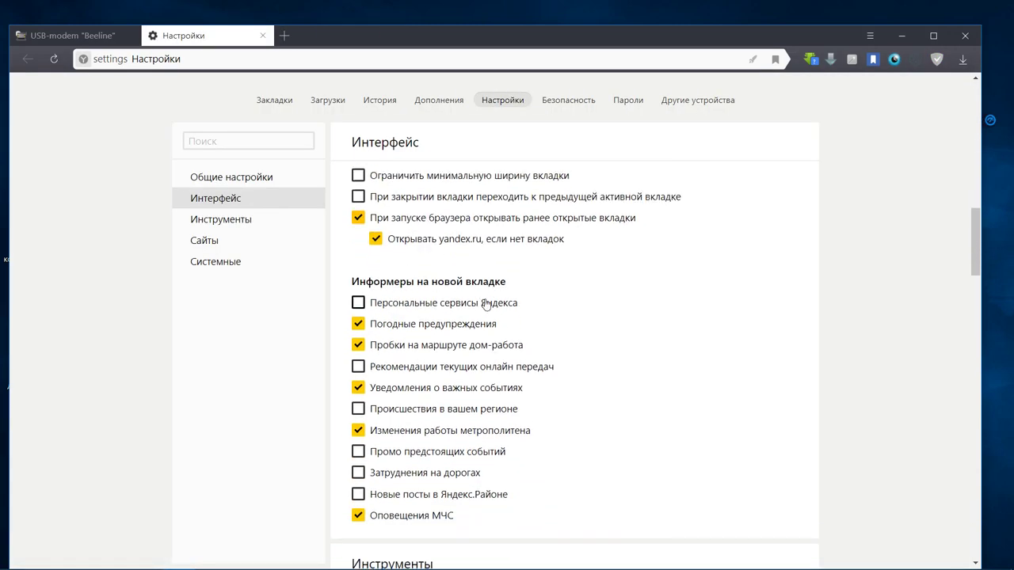
scroll(486, 305, "down", 1)
scroll(486, 305, "down", 3)
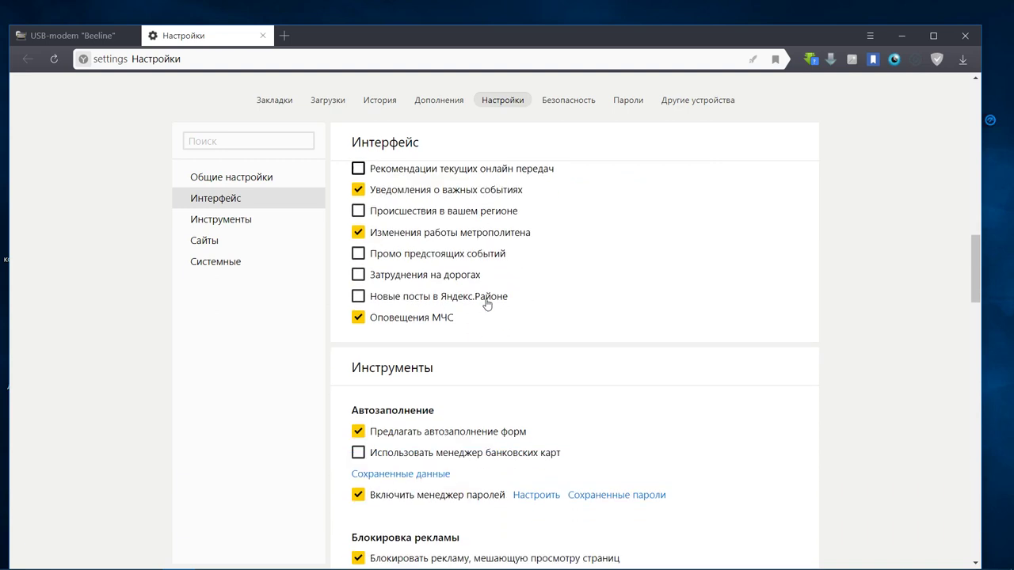
scroll(486, 305, "down", 2)
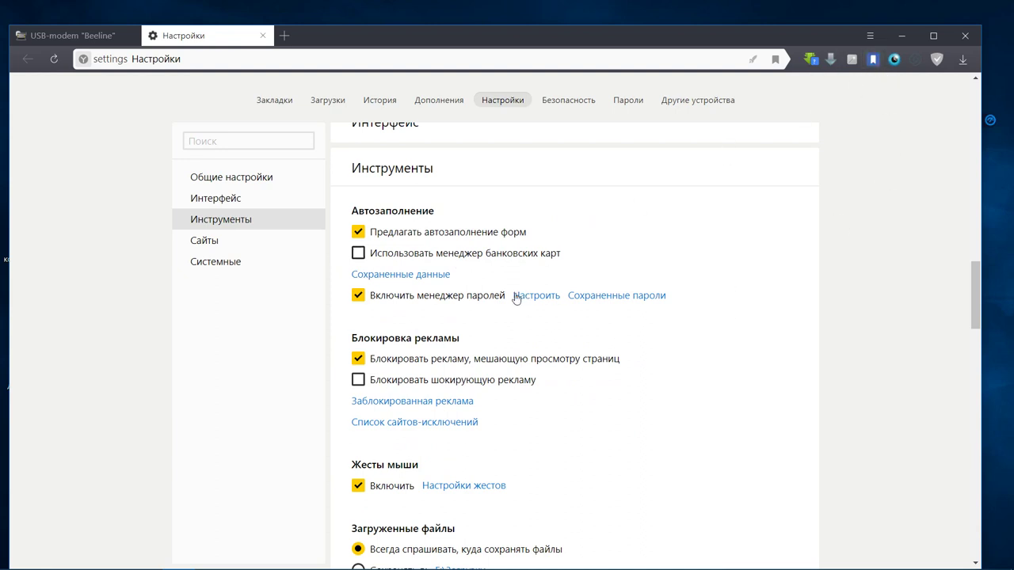
Step: Open the Protect information for the settings page and review its ad blocking, Турбо, Wi-Fi and general security options
left_click(752, 60)
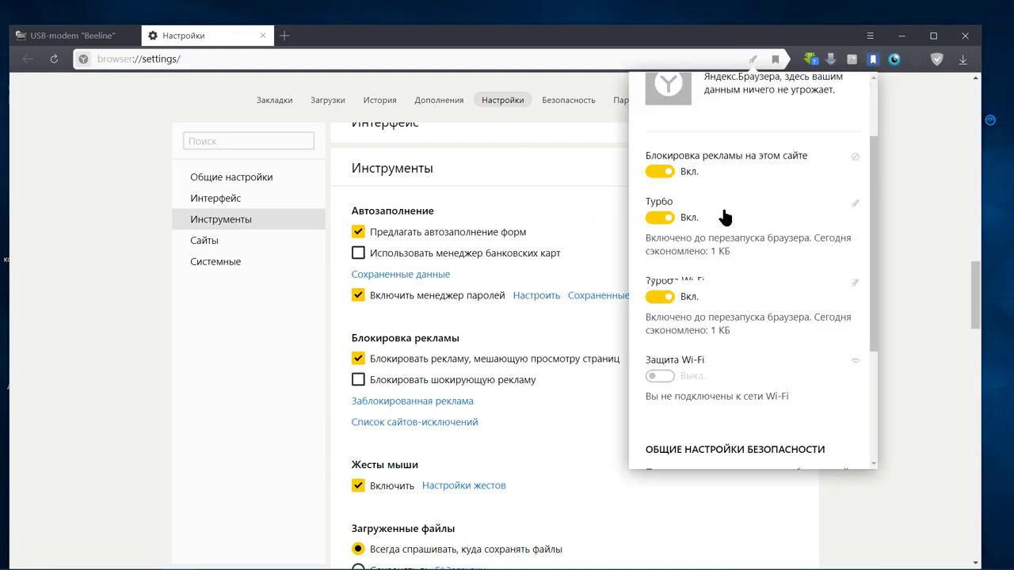
scroll(722, 317, "down", 3)
scroll(681, 412, "up", 4)
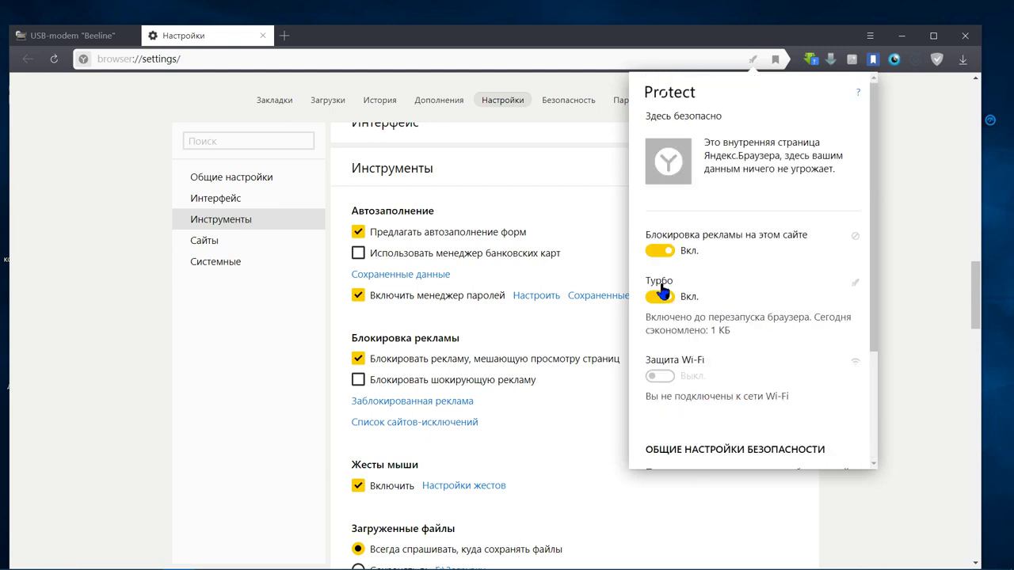
scroll(705, 260, "down", 3)
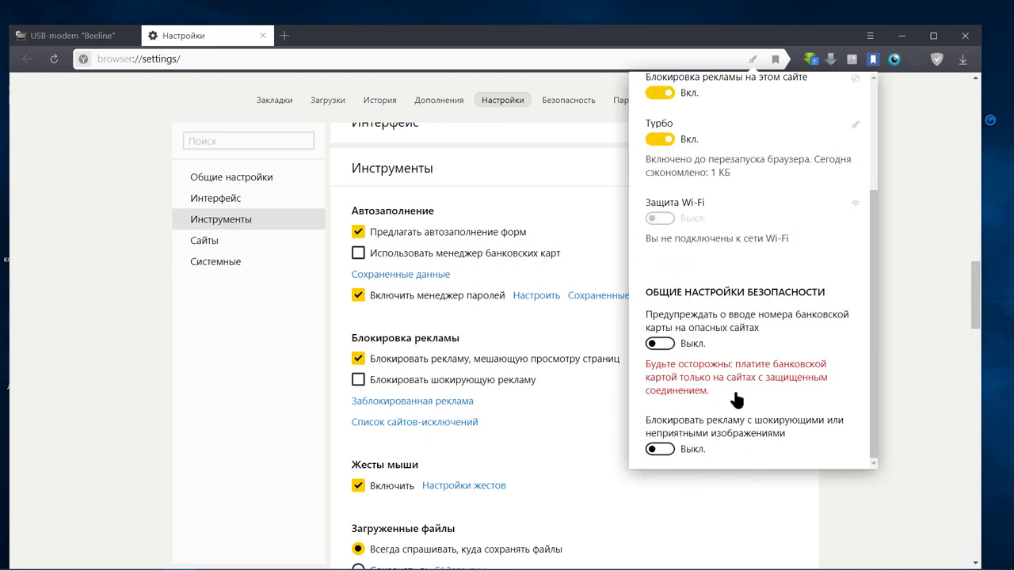
Step: Close the Protect information and enable the Блокировать шокирующую рекламу option in the ad blocking settings
scroll(736, 396, "up", 3)
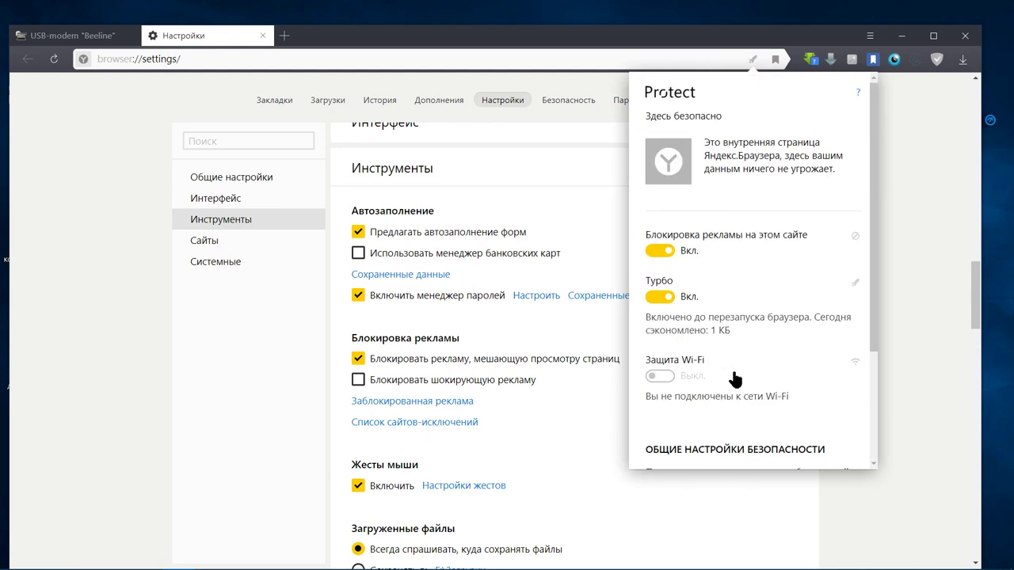
left_click(909, 141)
scroll(499, 323, "down", 1)
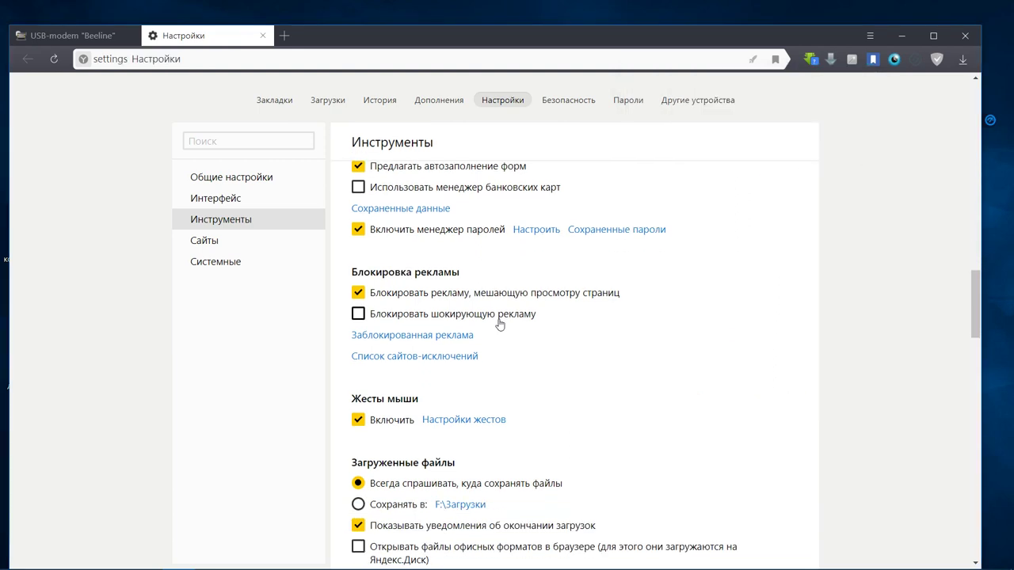
scroll(499, 325, "down", 1)
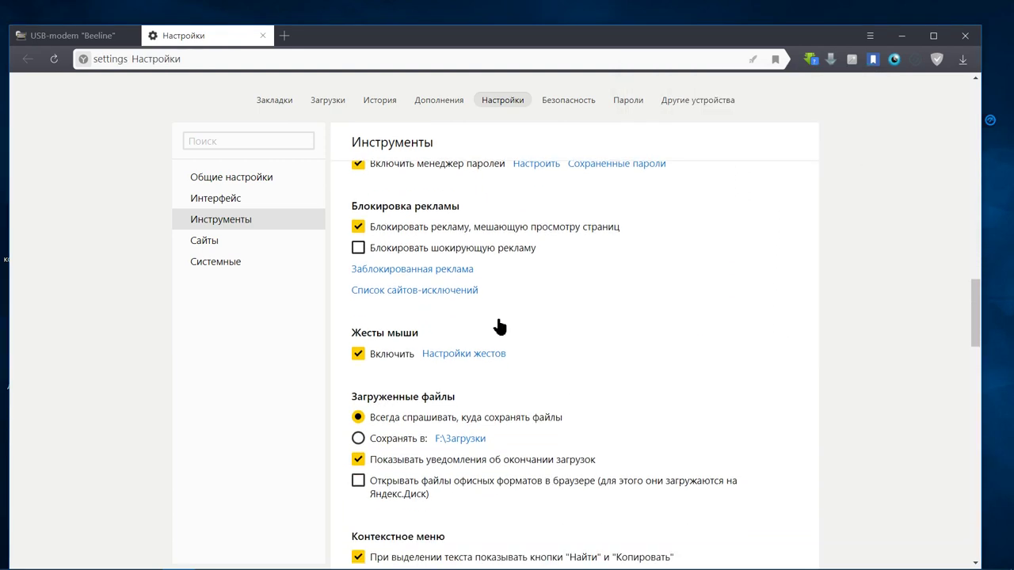
left_click(358, 247)
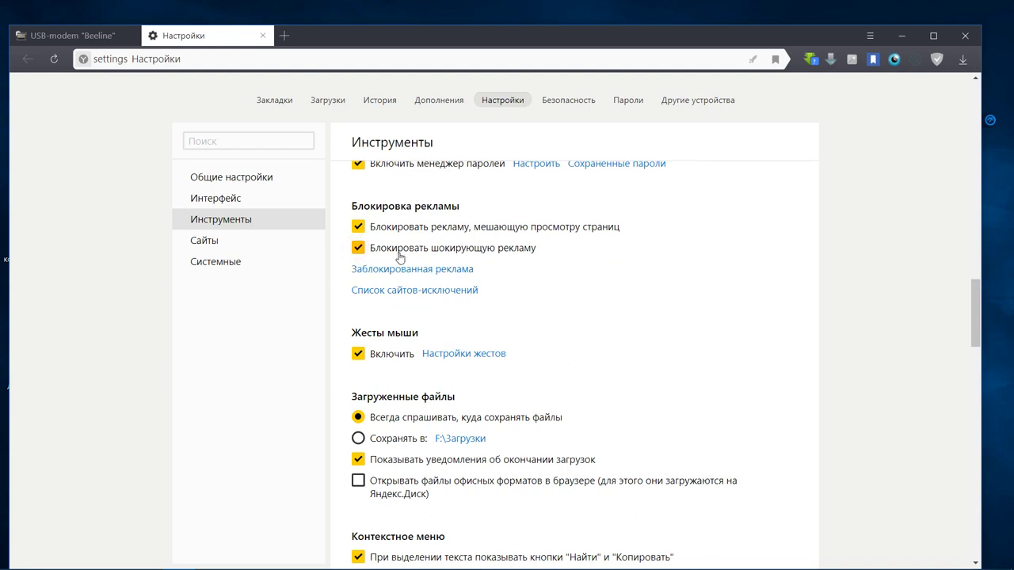
Step: Review the mouse gesture, downloaded files, context menu and translator options under Инструменты
scroll(402, 257, "down", 2)
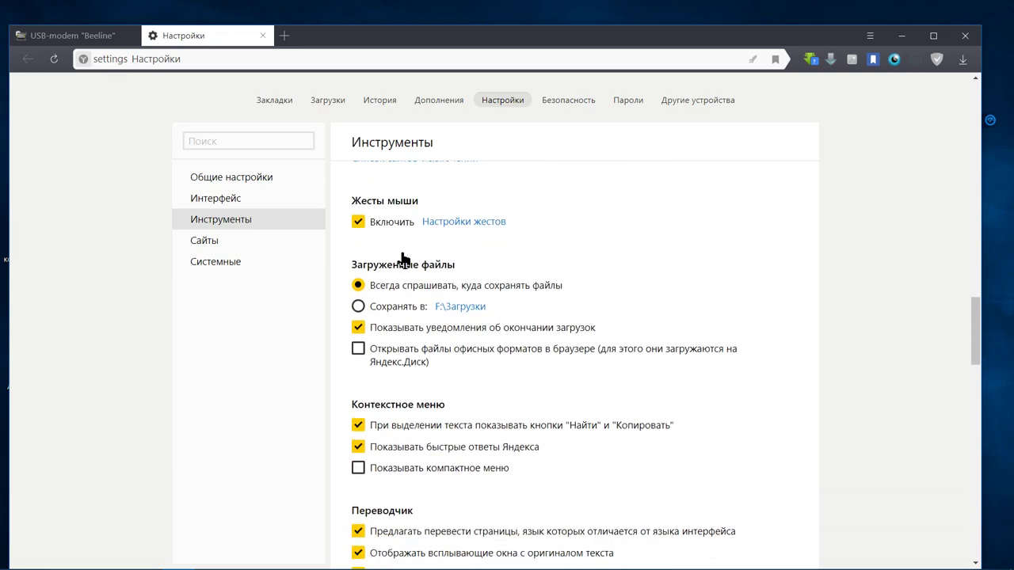
scroll(402, 259, "down", 1)
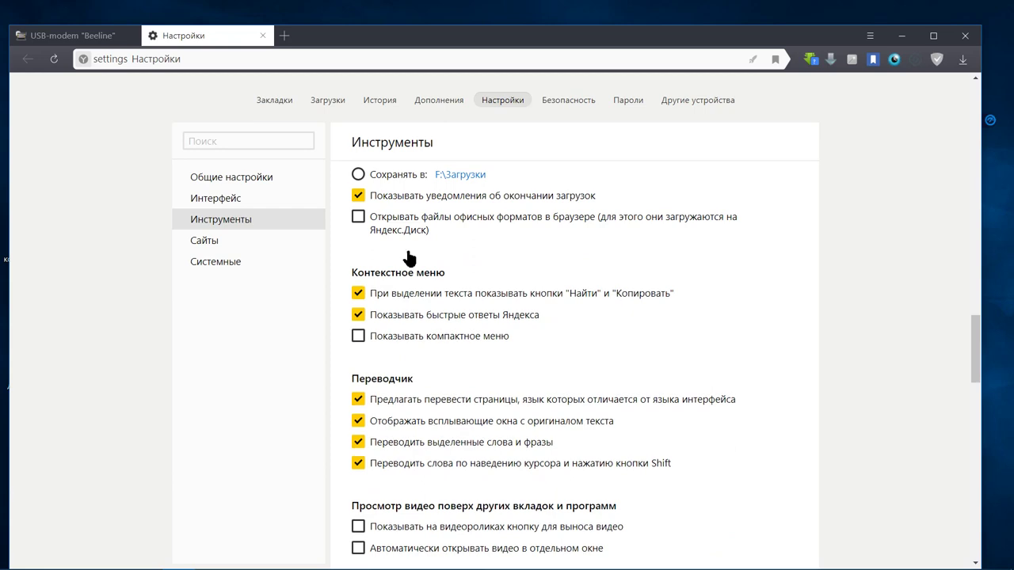
scroll(428, 245, "down", 2)
scroll(430, 248, "up", 2)
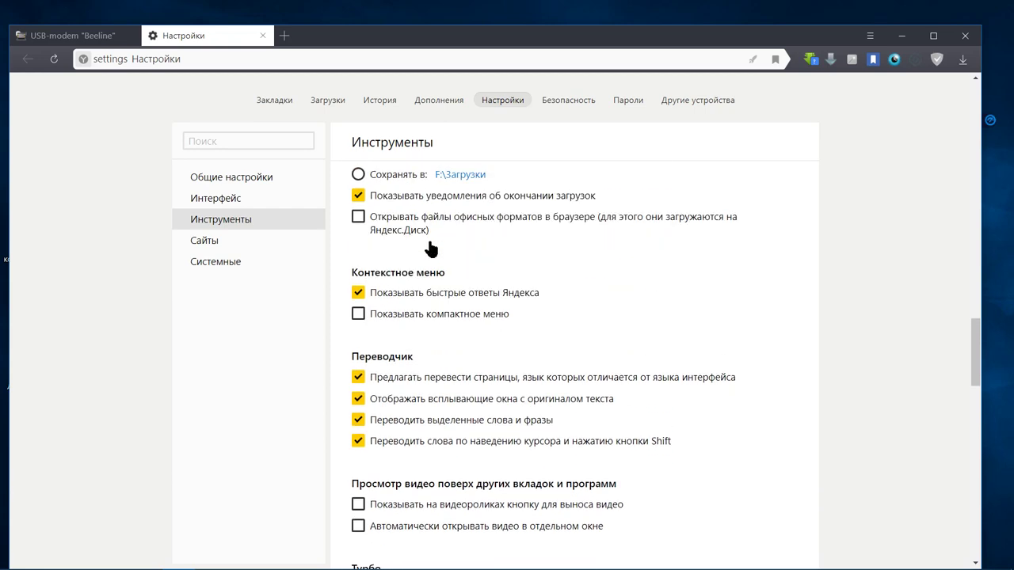
scroll(430, 248, "up", 1)
scroll(432, 249, "down", 1)
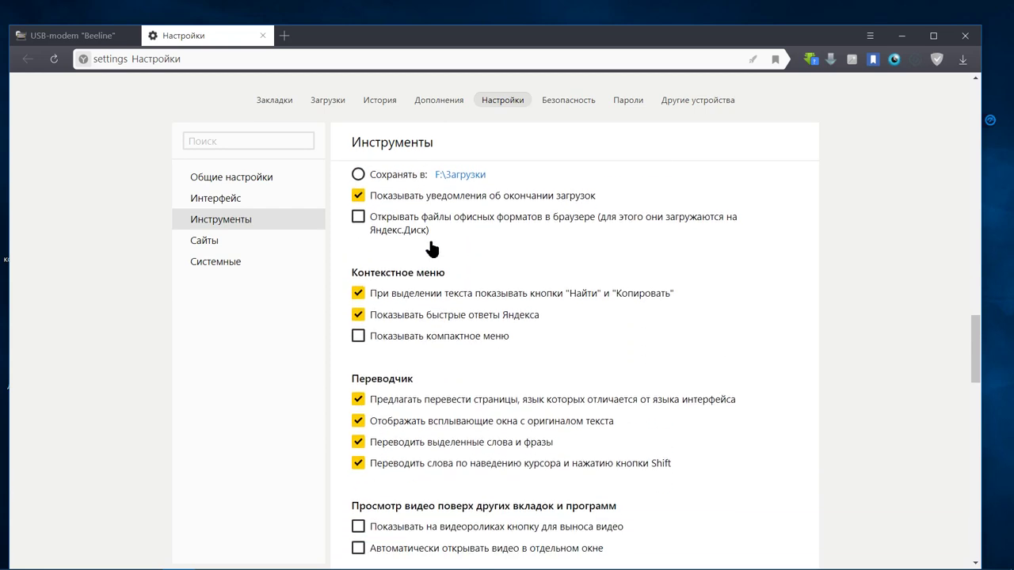
Step: Open the folder chooser for downloaded files, browse the folders on drive F: and accept the Загрузки folder
scroll(436, 244, "up", 1)
scroll(442, 239, "up", 1)
left_click(454, 242)
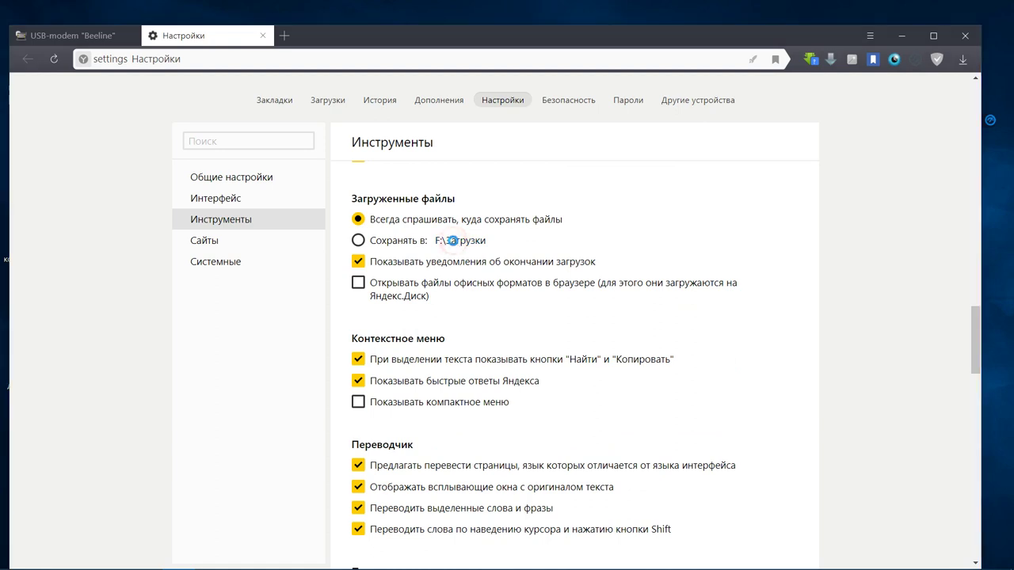
scroll(532, 314, "down", 5)
scroll(533, 315, "down", 5)
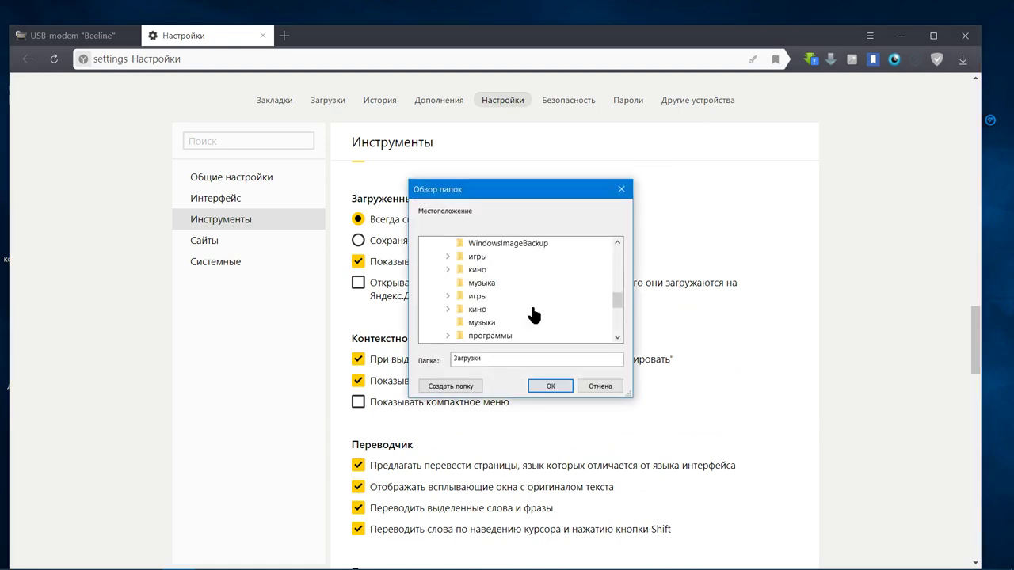
scroll(532, 315, "up", 4)
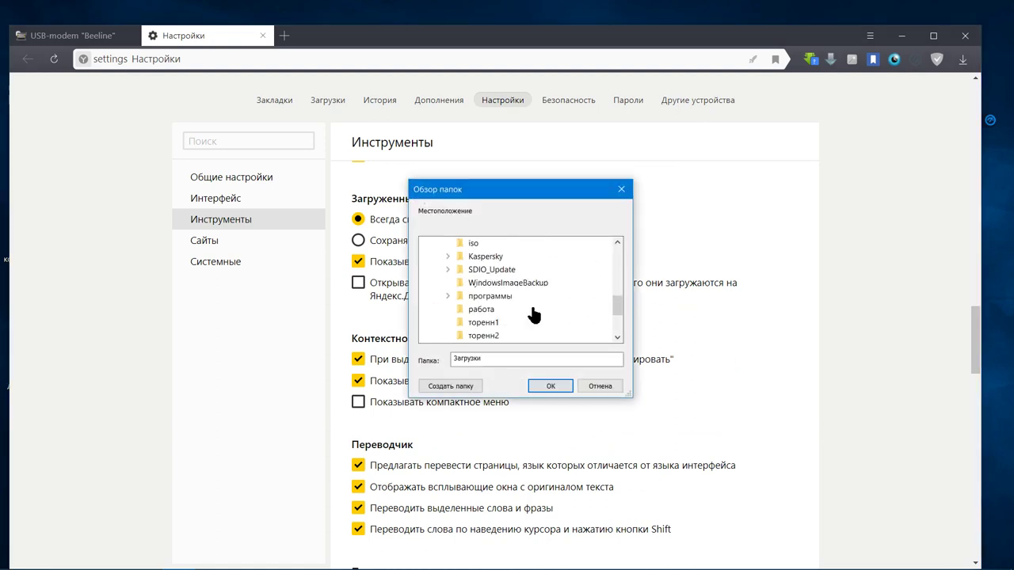
scroll(532, 314, "up", 1)
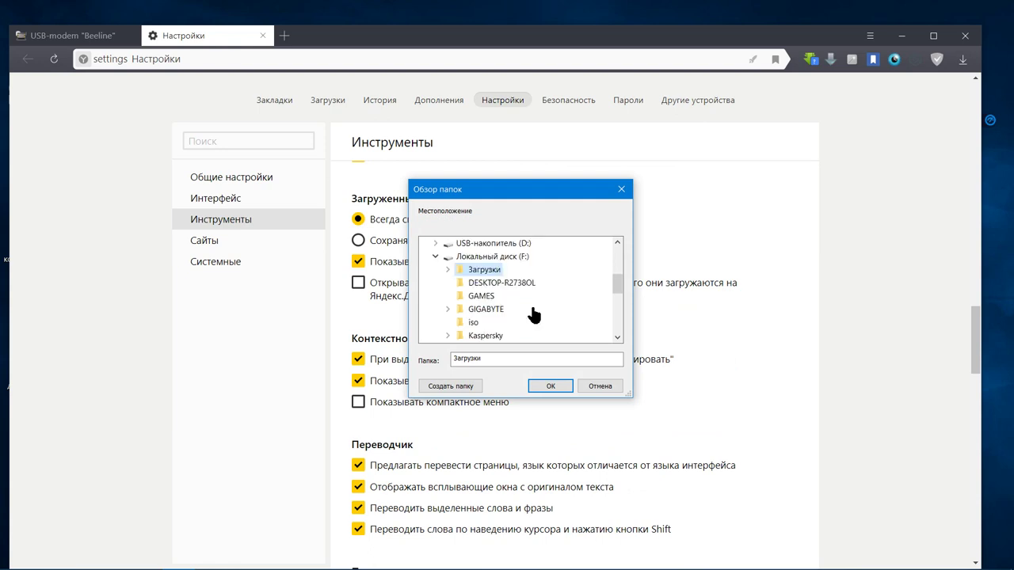
scroll(533, 315, "down", 6)
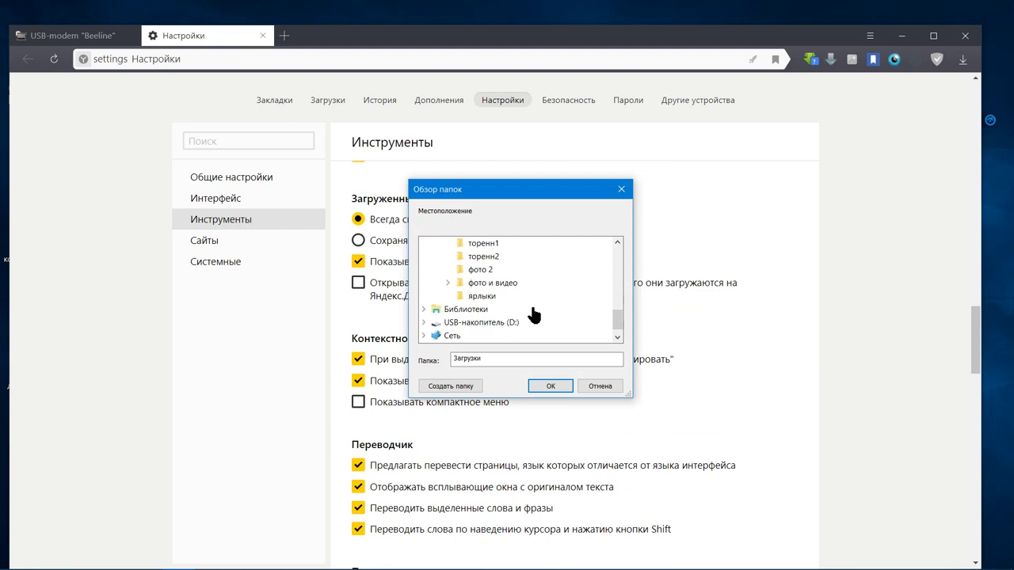
scroll(532, 314, "up", 3)
scroll(534, 315, "down", 1)
scroll(534, 315, "down", 3)
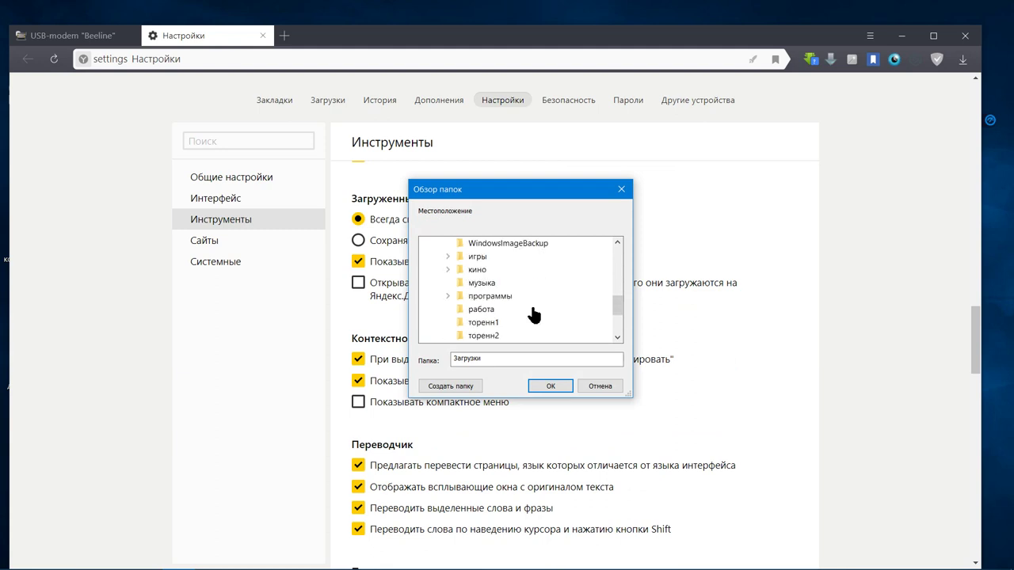
left_click(551, 387)
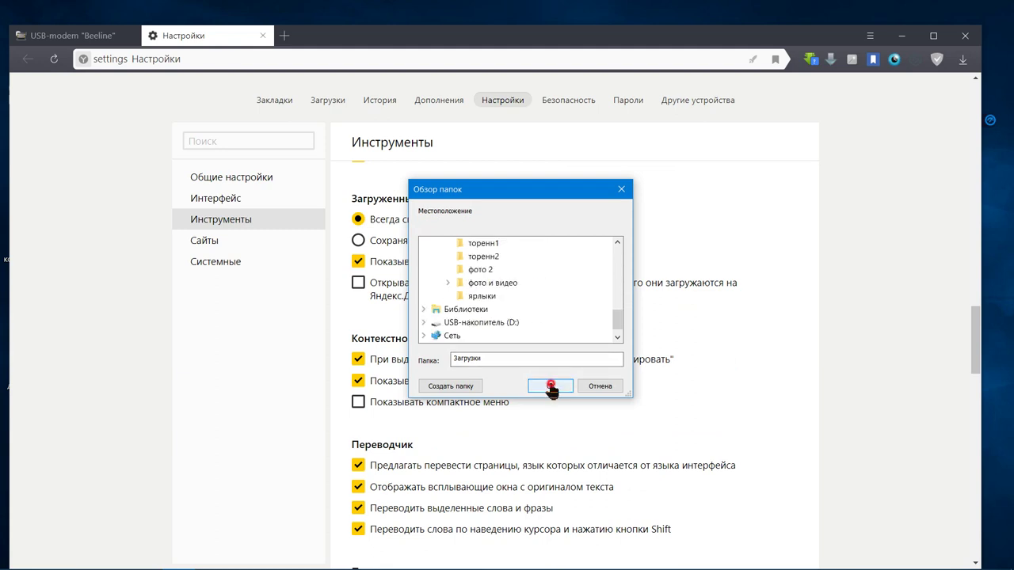
Step: Review the video viewing options and check the mode choices offered for Турбо
scroll(516, 333, "down", 4)
scroll(516, 333, "down", 1)
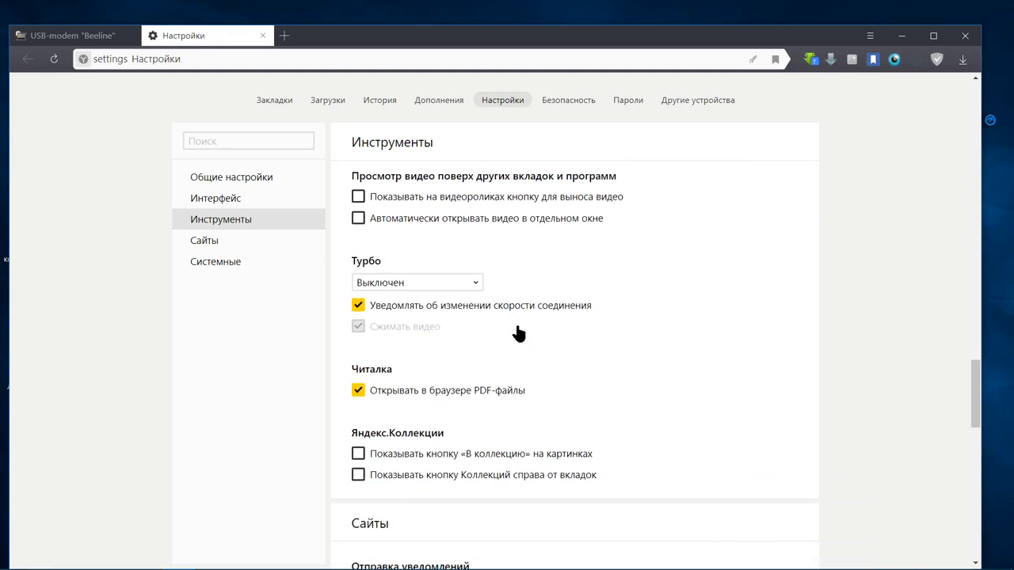
left_click(476, 285)
left_click(479, 287)
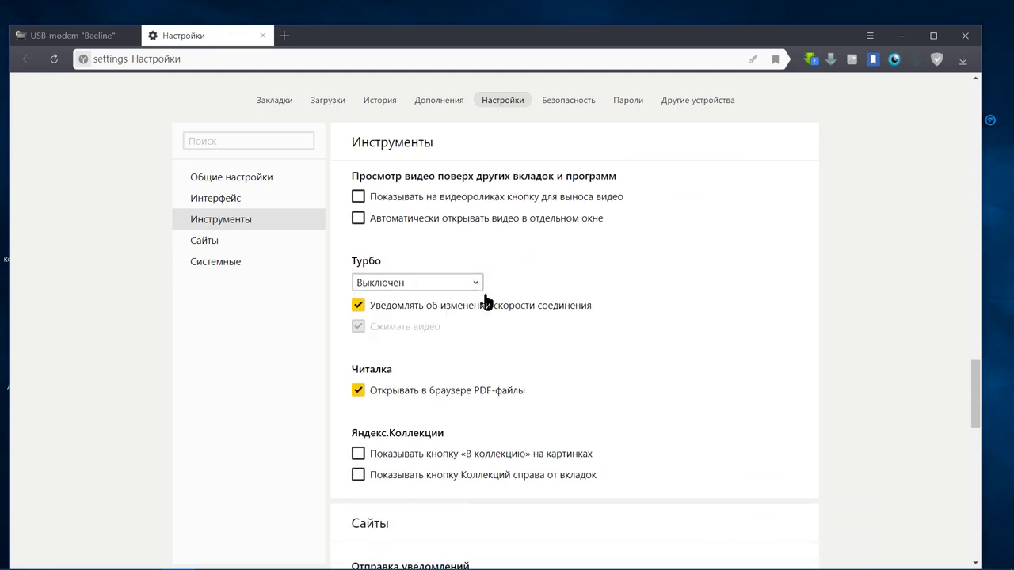
Step: Read through the Сайты and Системные settings, including network, performance and personal data options
scroll(485, 305, "down", 3)
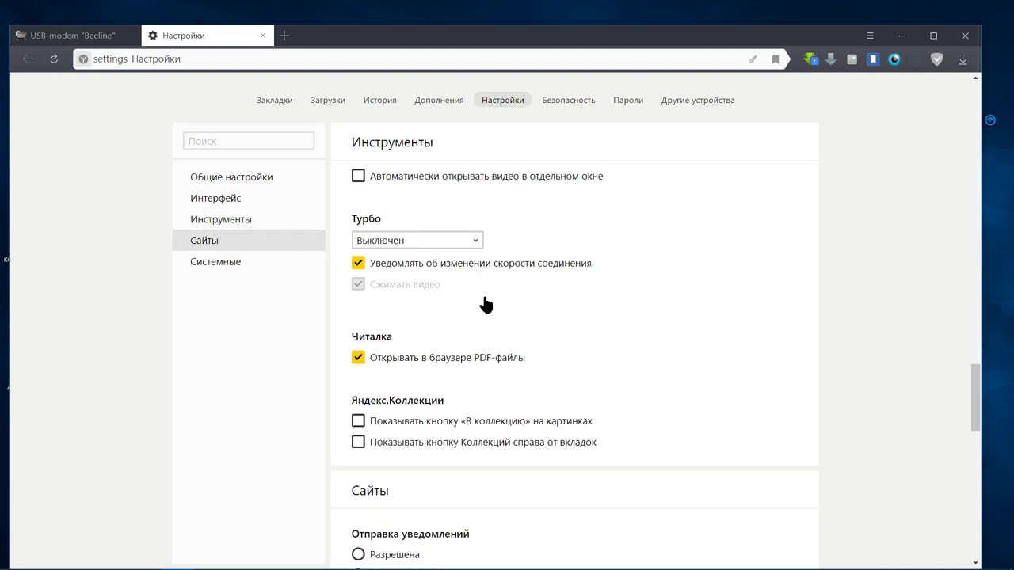
scroll(485, 305, "down", 1)
scroll(485, 305, "down", 3)
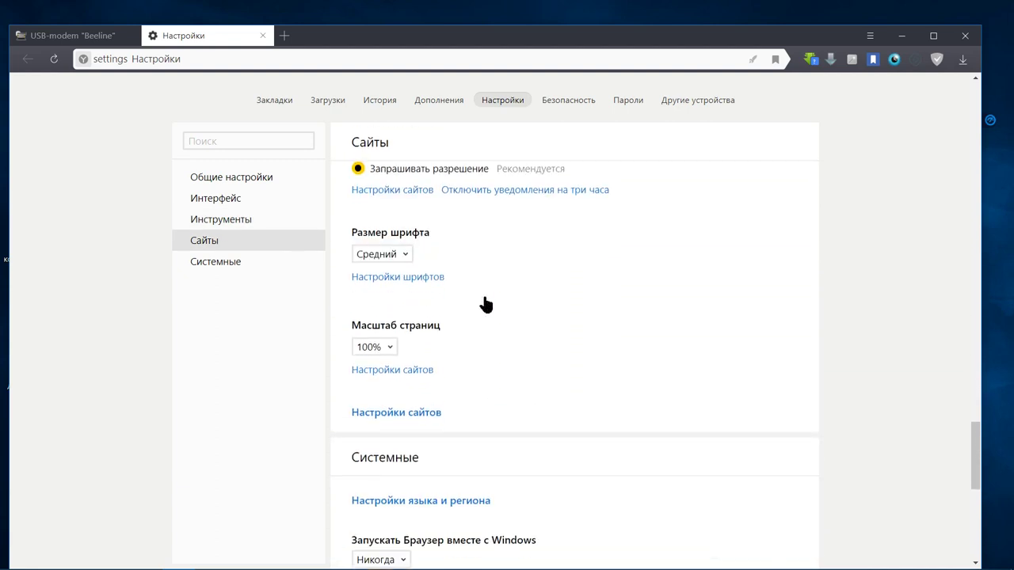
scroll(486, 305, "down", 1)
scroll(485, 305, "down", 5)
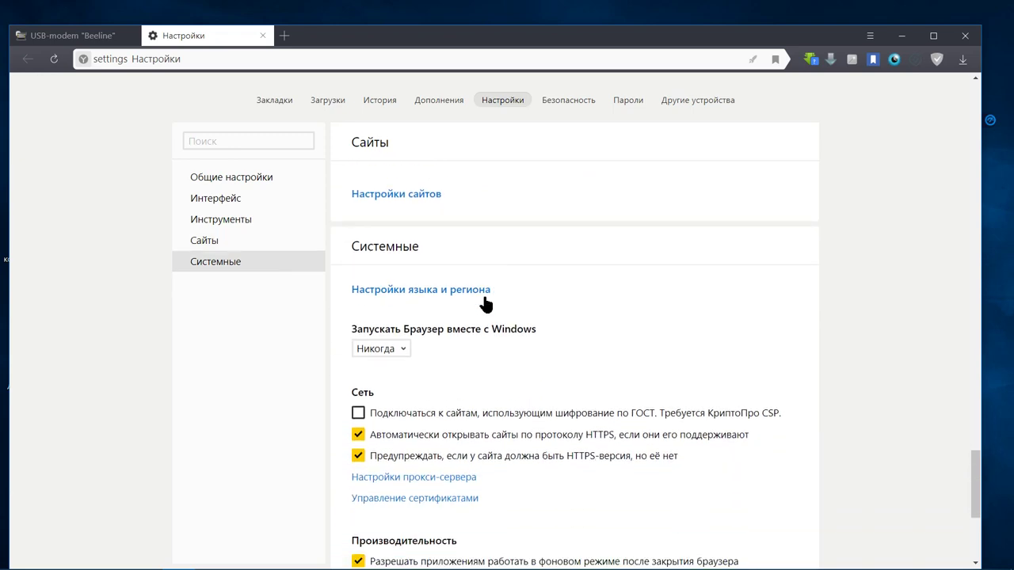
scroll(485, 305, "down", 1)
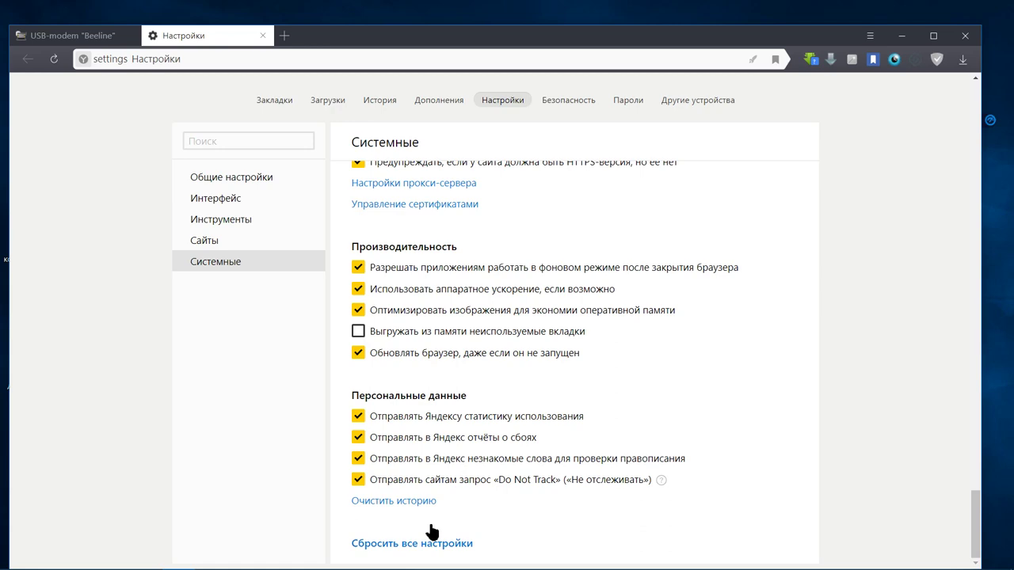
Step: Shift the browser window slightly down and close the Настройки tab
scroll(432, 532, "up", 10)
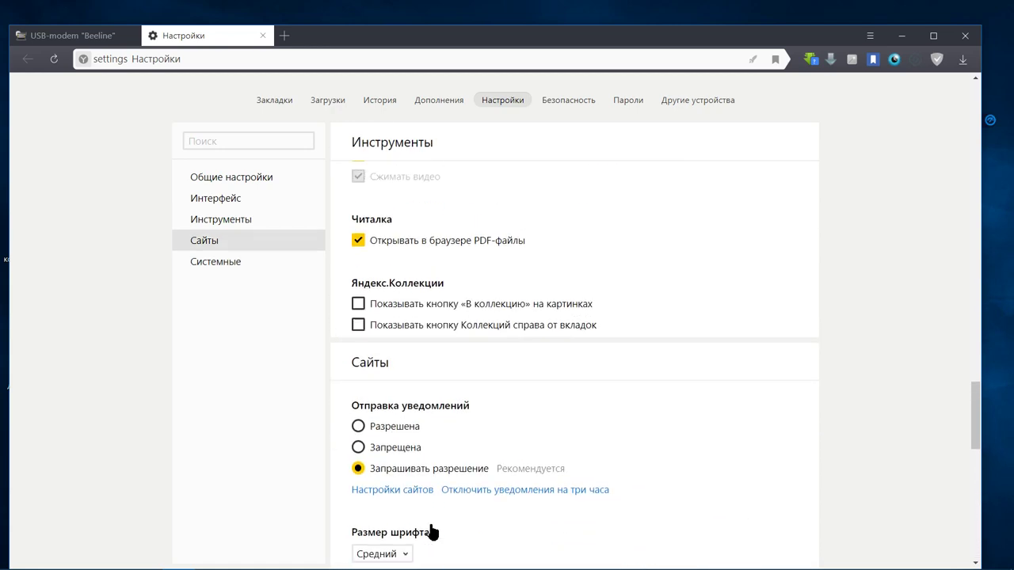
scroll(432, 531, "up", 10)
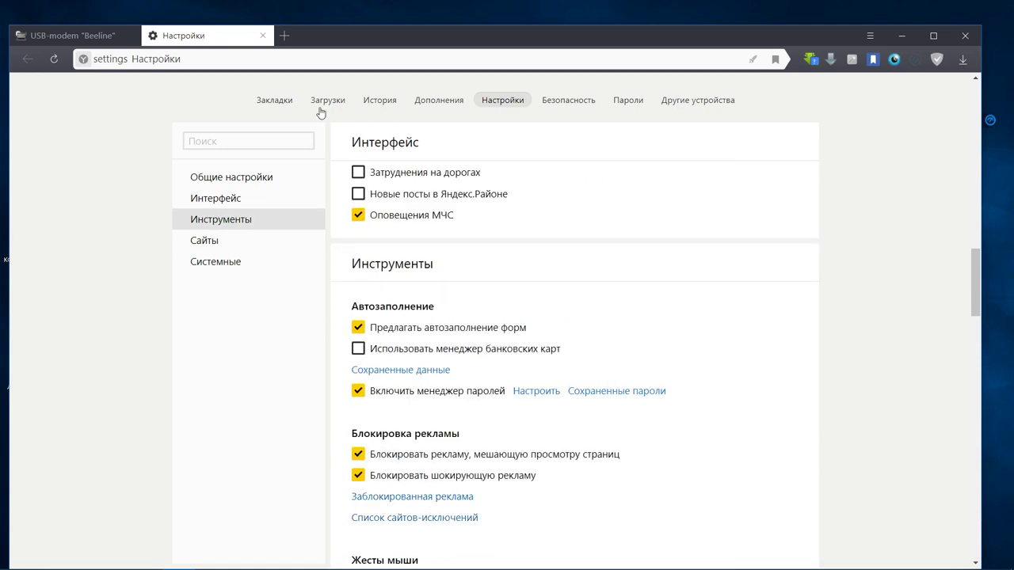
left_click_drag(339, 41, 336, 55)
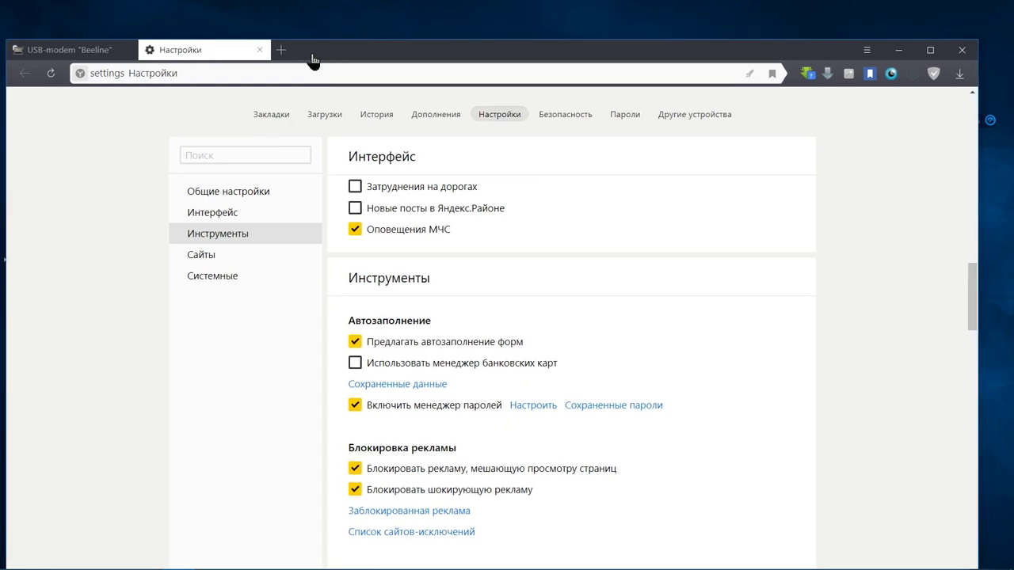
left_click(259, 50)
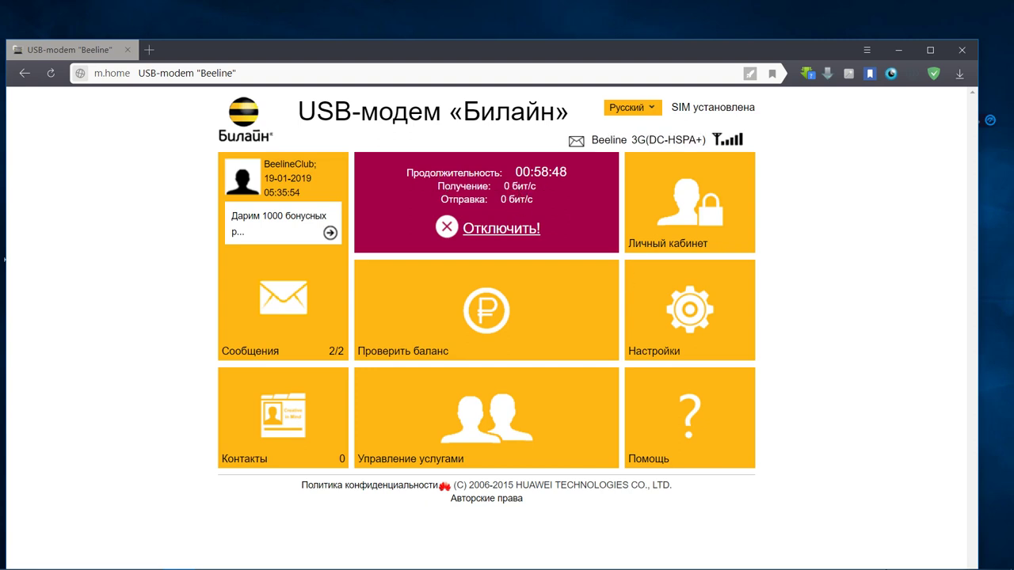
Step: Clear all notifications in the Windows notification center
left_click(870, 557)
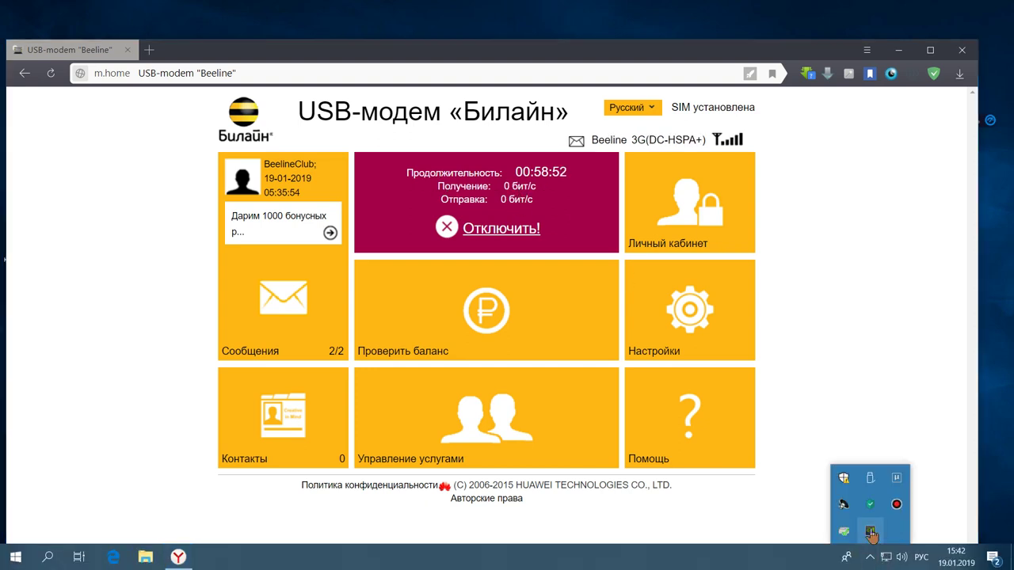
left_click(990, 557)
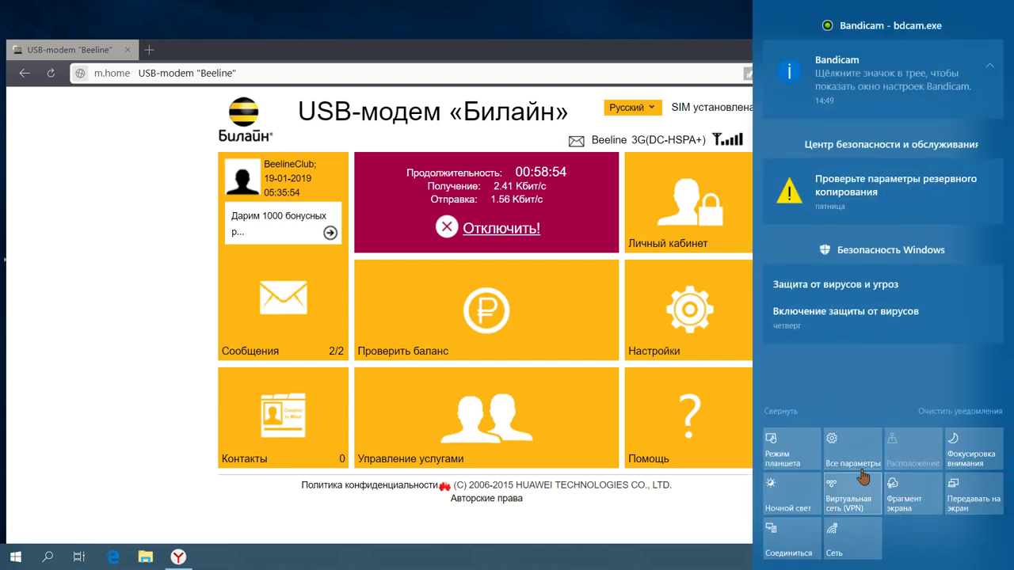
left_click(936, 408)
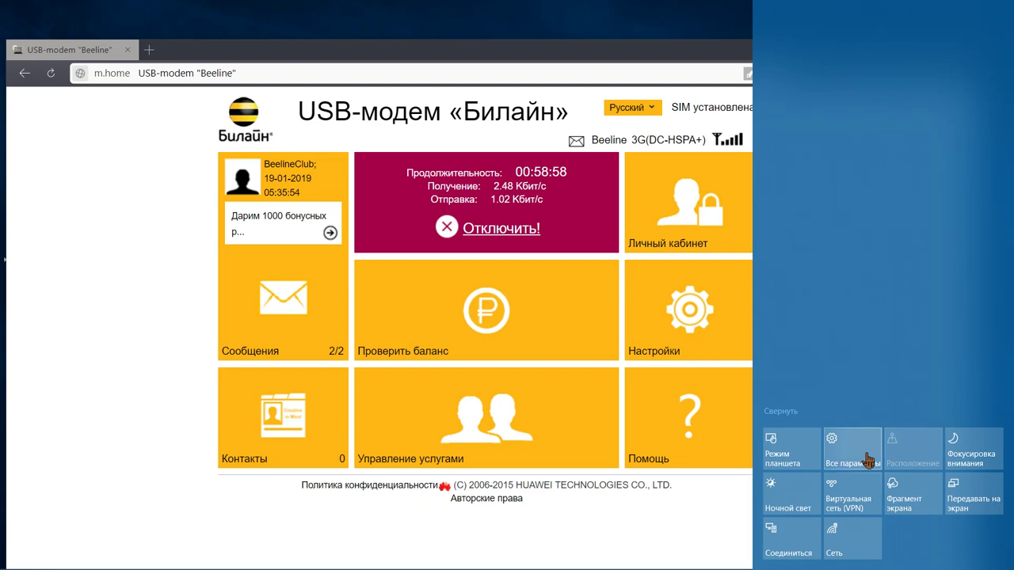
Step: Open Windows Settings, check the Windows Update status under Обновление и безопасность, and close Settings
left_click(851, 450)
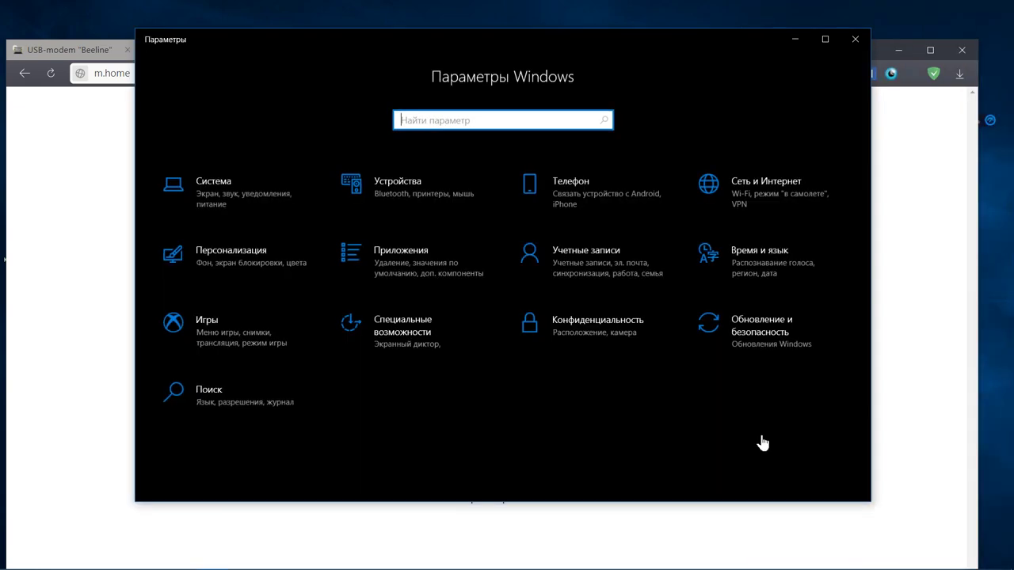
left_click(753, 354)
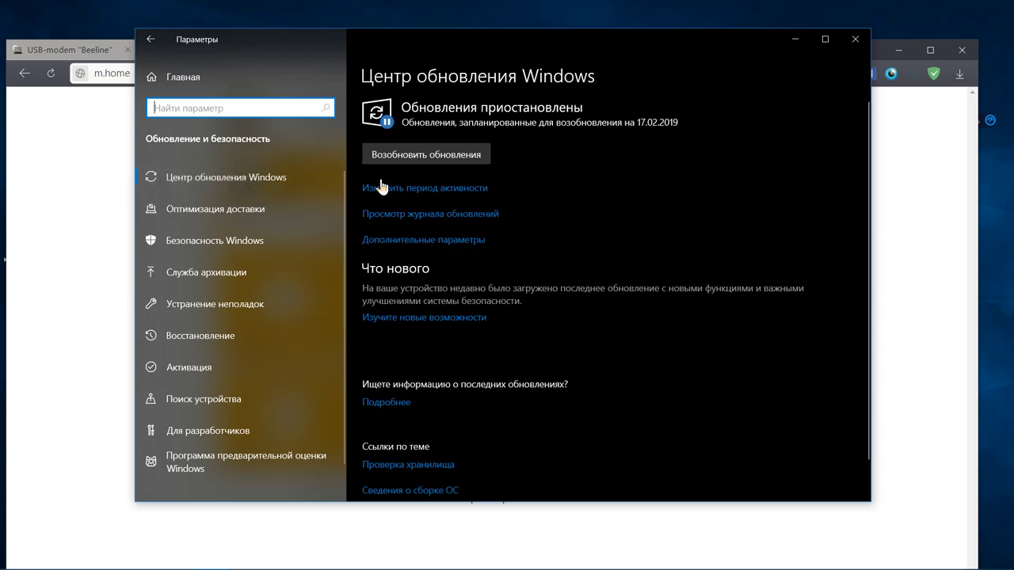
left_click(857, 40)
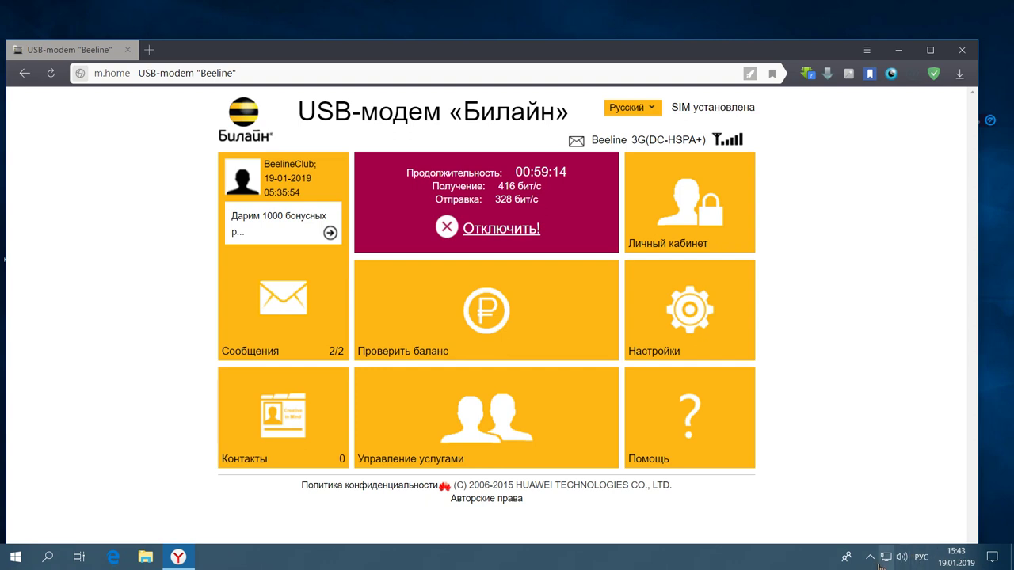
Step: Check the Kaspersky Internet Security details among the hidden tray programs, then minimize the browser window
left_click(869, 557)
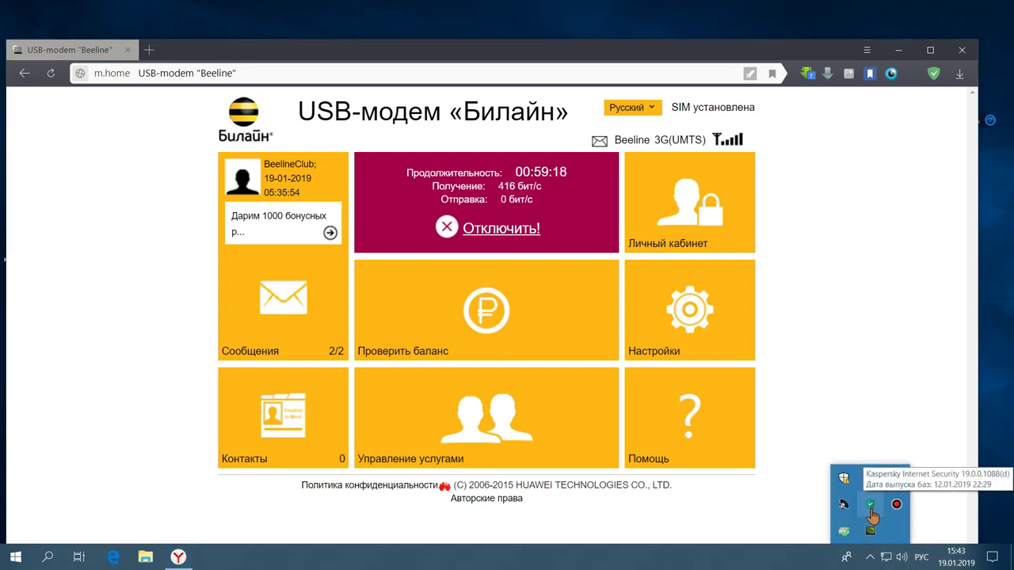
left_click(843, 297)
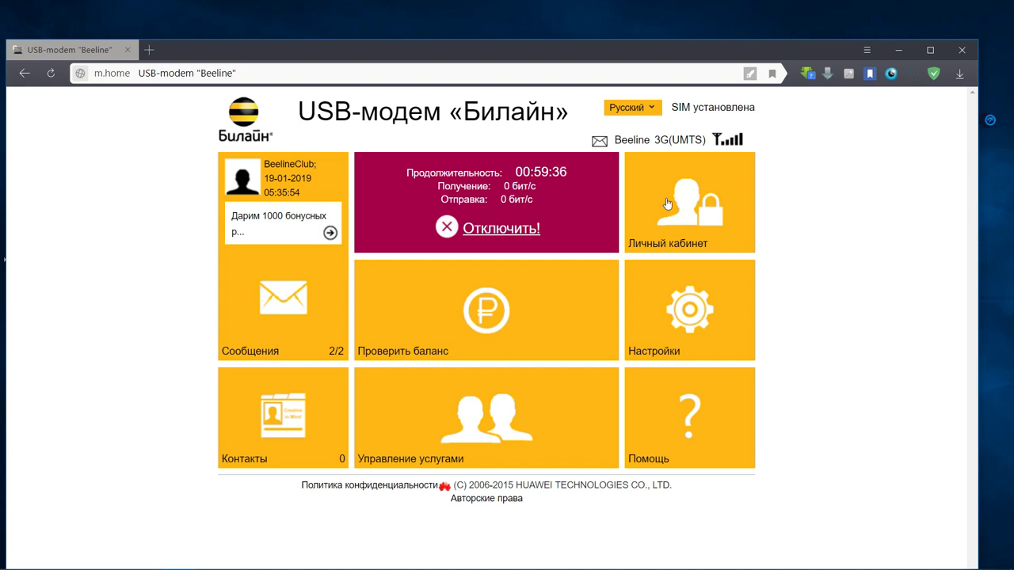
left_click(892, 57)
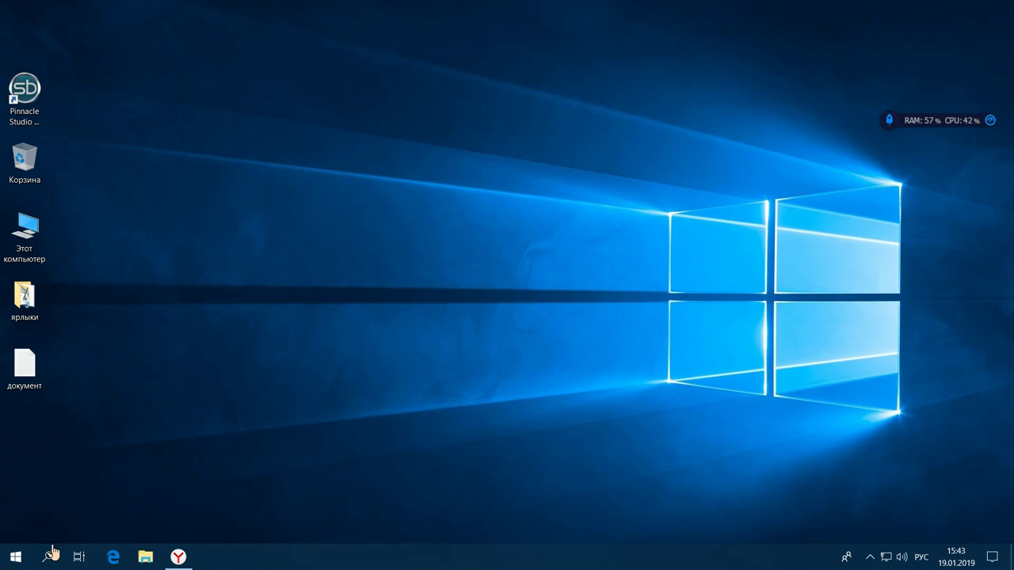
left_click(16, 557)
scroll(86, 461, "down", 1)
scroll(85, 461, "down", 15)
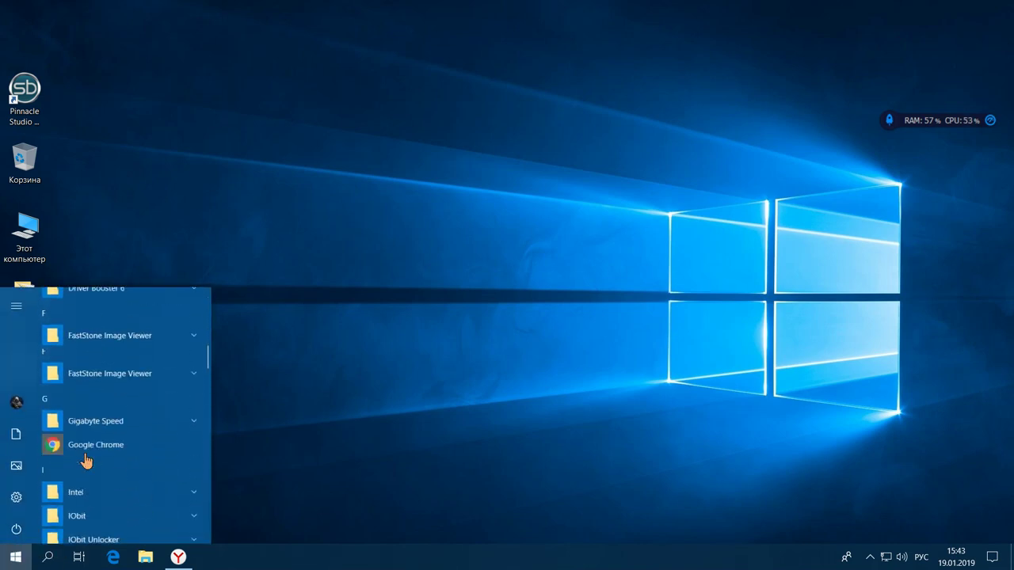
scroll(85, 461, "down", 5)
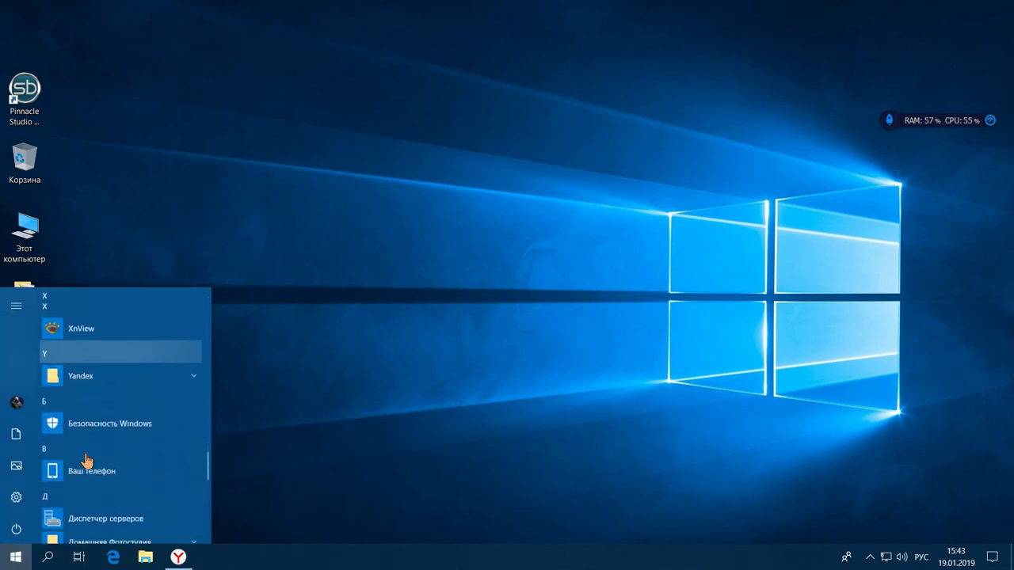
scroll(86, 461, "down", 3)
scroll(85, 461, "down", 4)
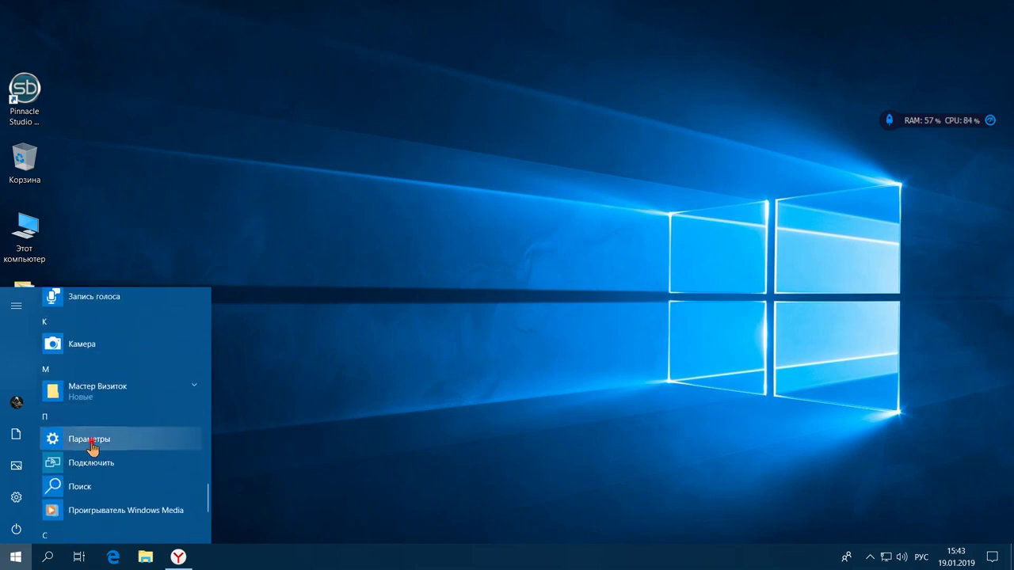
left_click(90, 447)
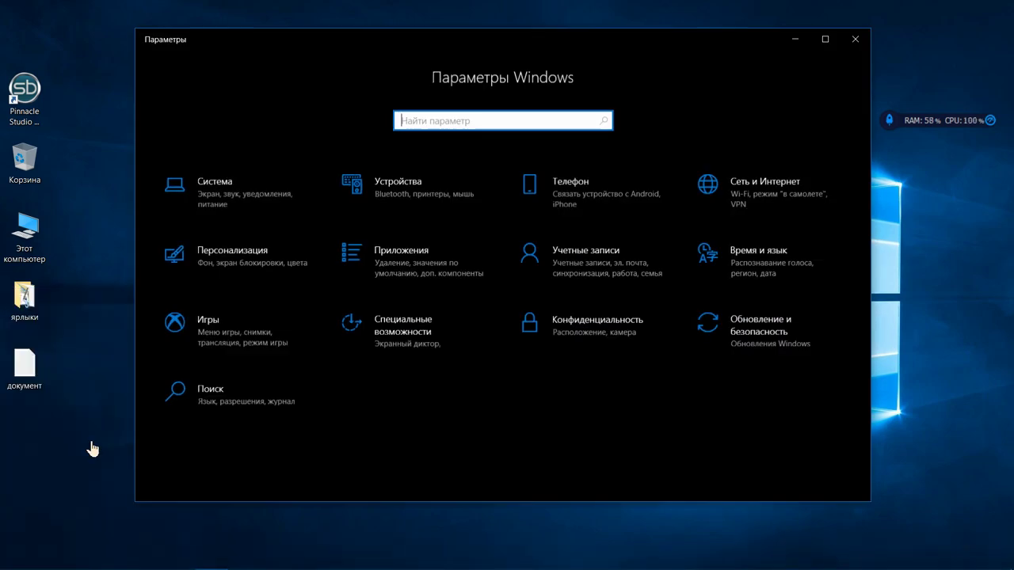
left_click(865, 50)
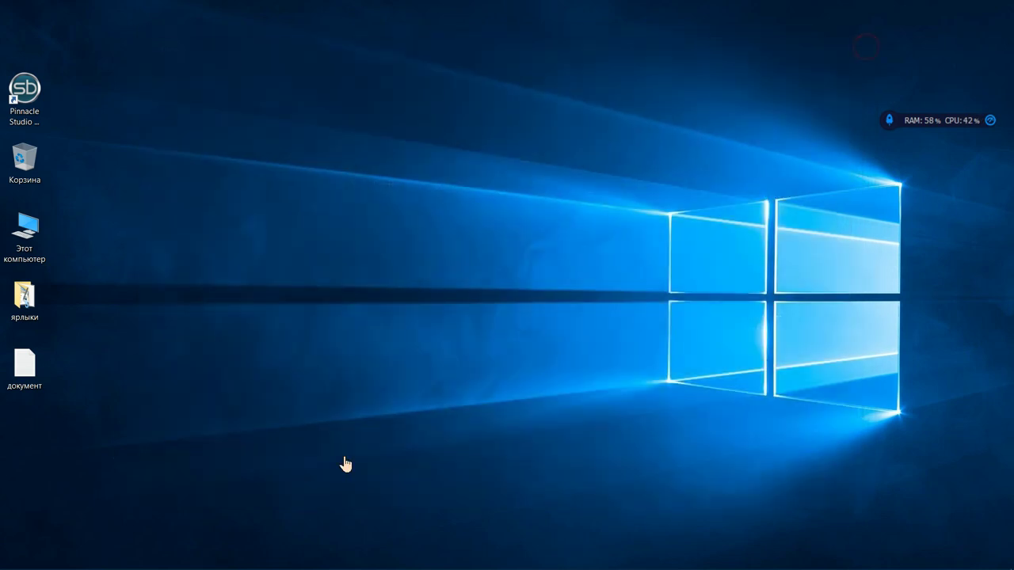
Step: Open Панель управления from the Служебные — Windows program group and shift its window slightly up and left
left_click(13, 554)
scroll(67, 513, "down", 15)
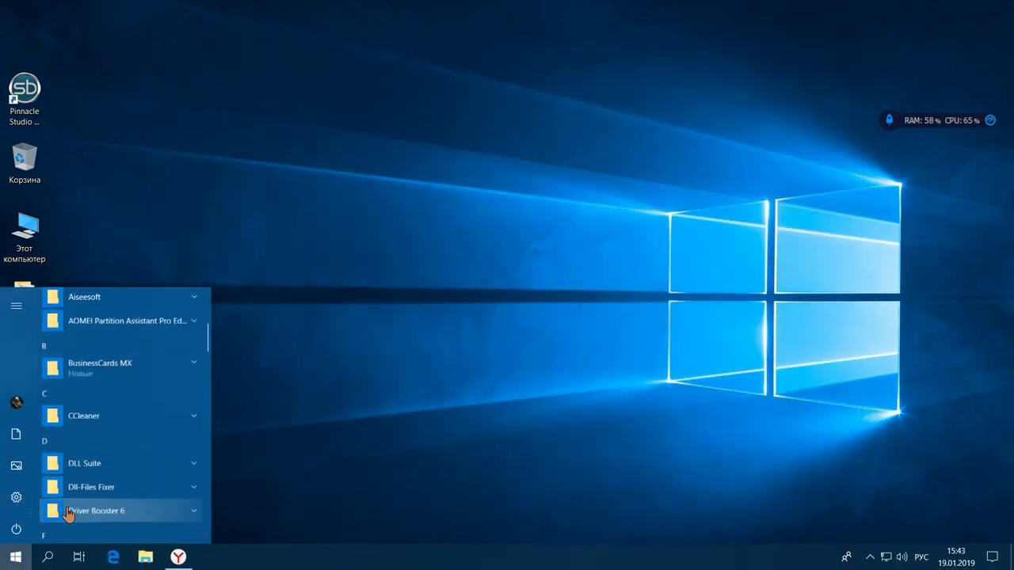
scroll(73, 510, "down", 12)
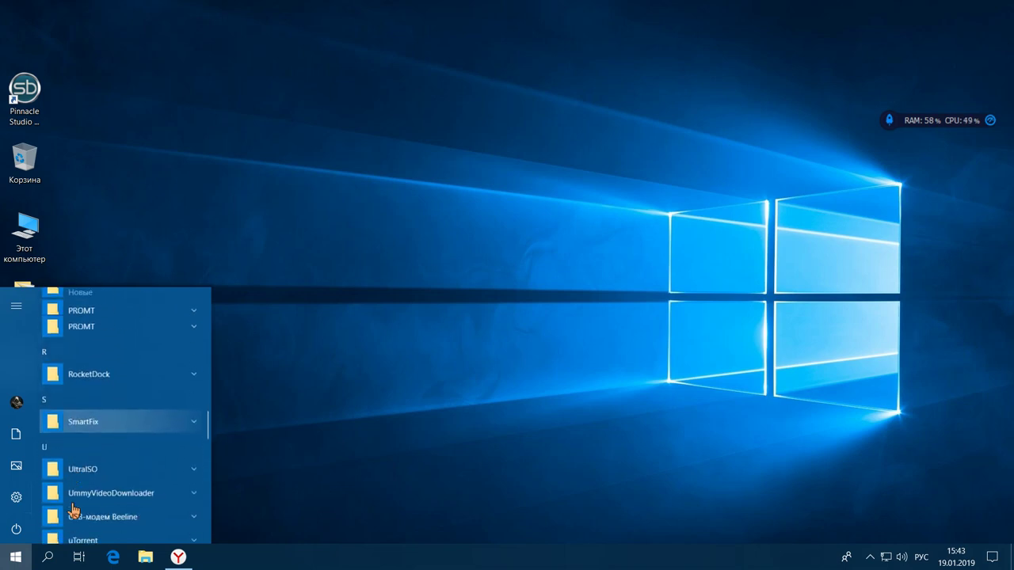
scroll(112, 490, "down", 10)
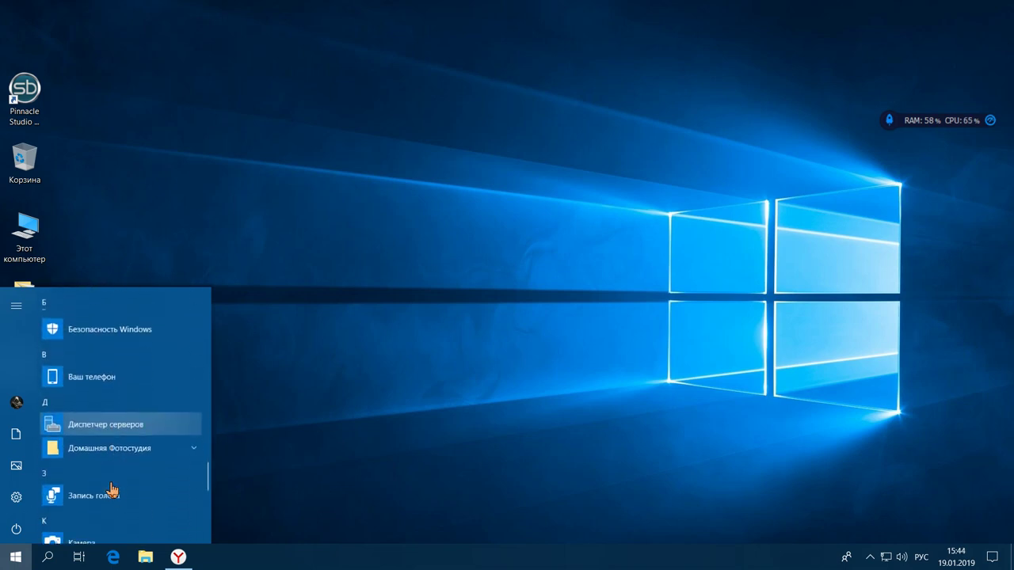
scroll(112, 489, "down", 3)
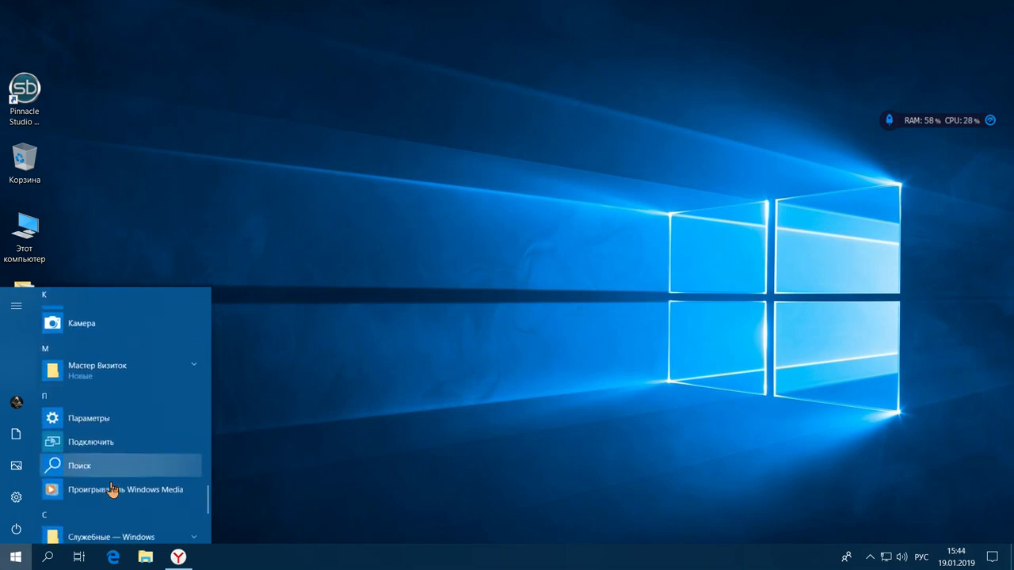
left_click(129, 449)
scroll(129, 450, "down", 2)
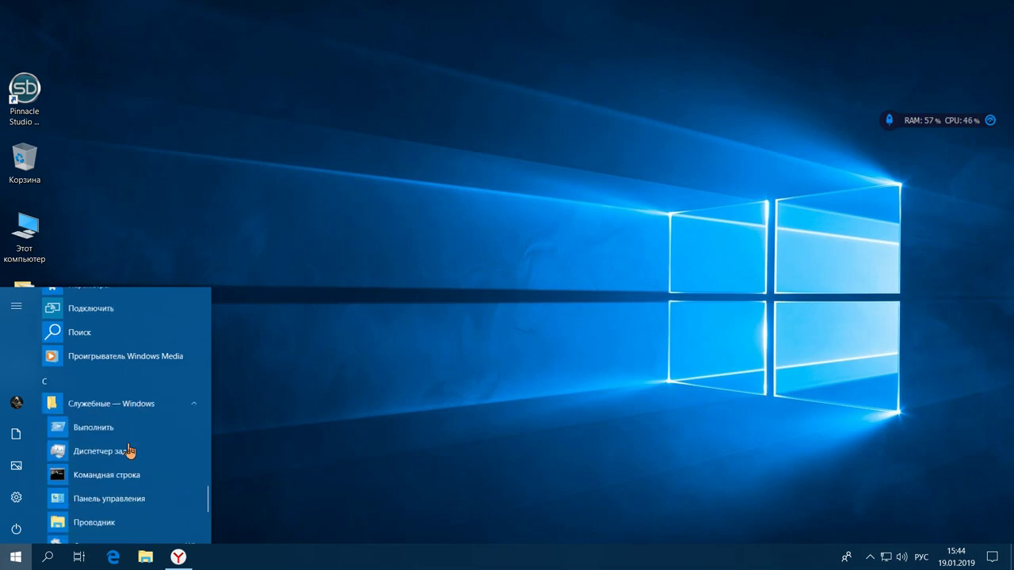
left_click(127, 466)
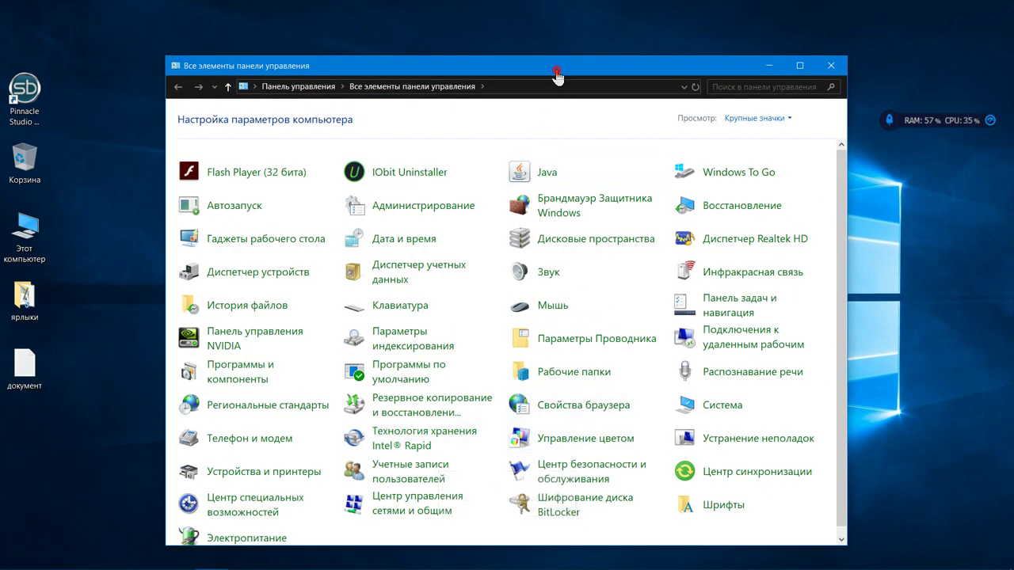
left_click_drag(556, 69, 537, 46)
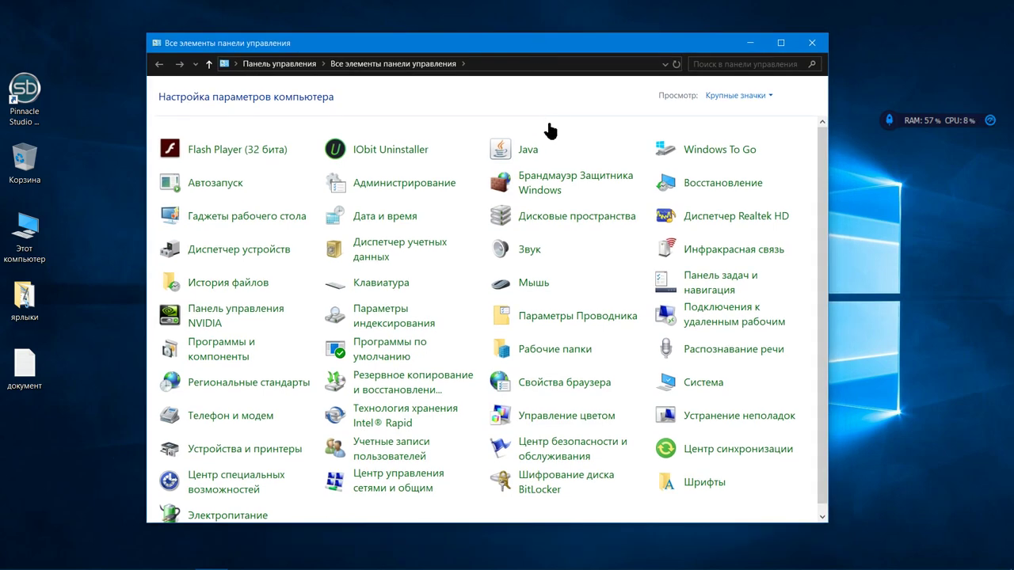
Step: Open Службы from the Администрирование tools and close the Администрирование window
left_click(432, 184)
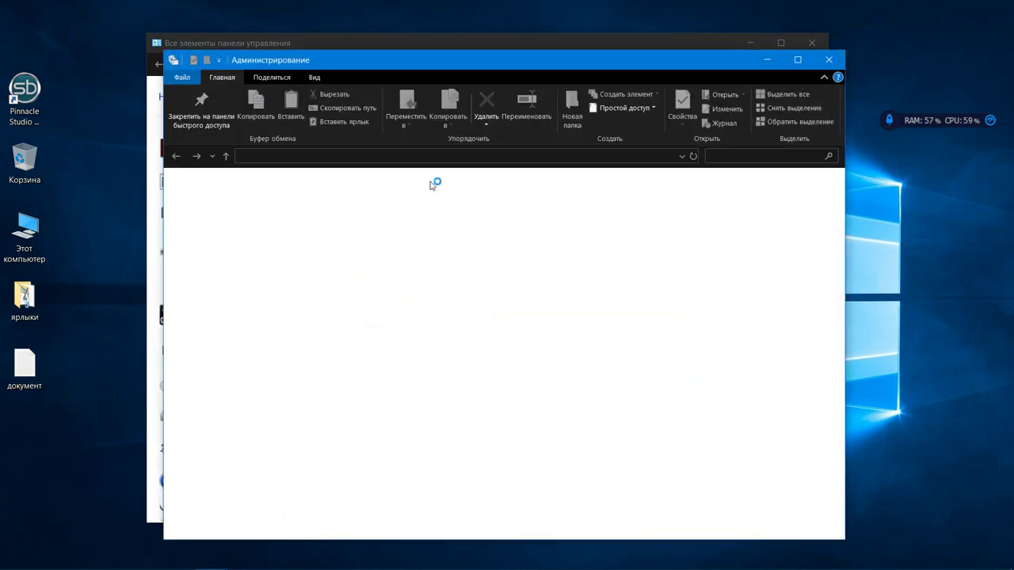
scroll(369, 290, "down", 3)
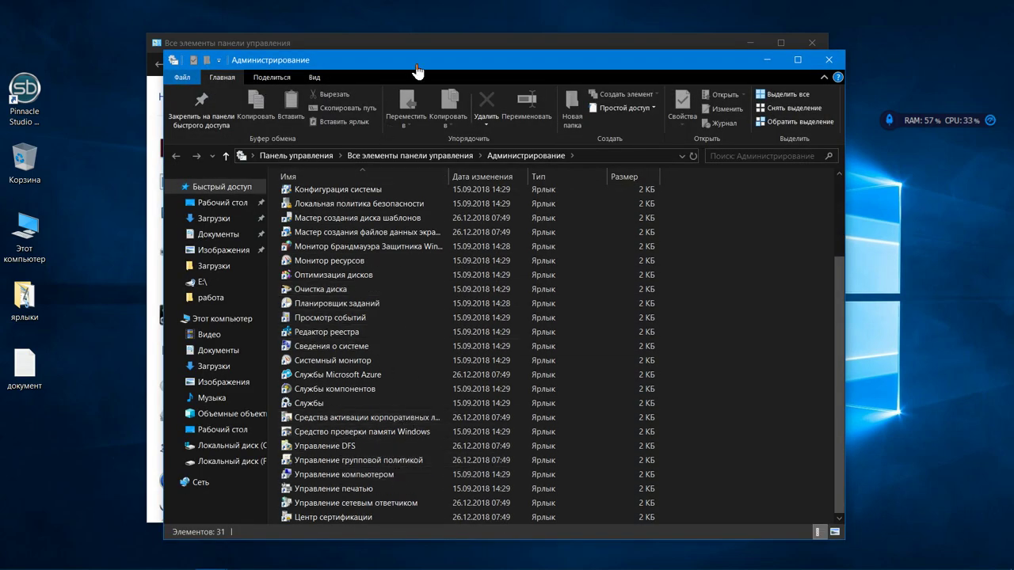
left_click_drag(417, 72, 402, 50)
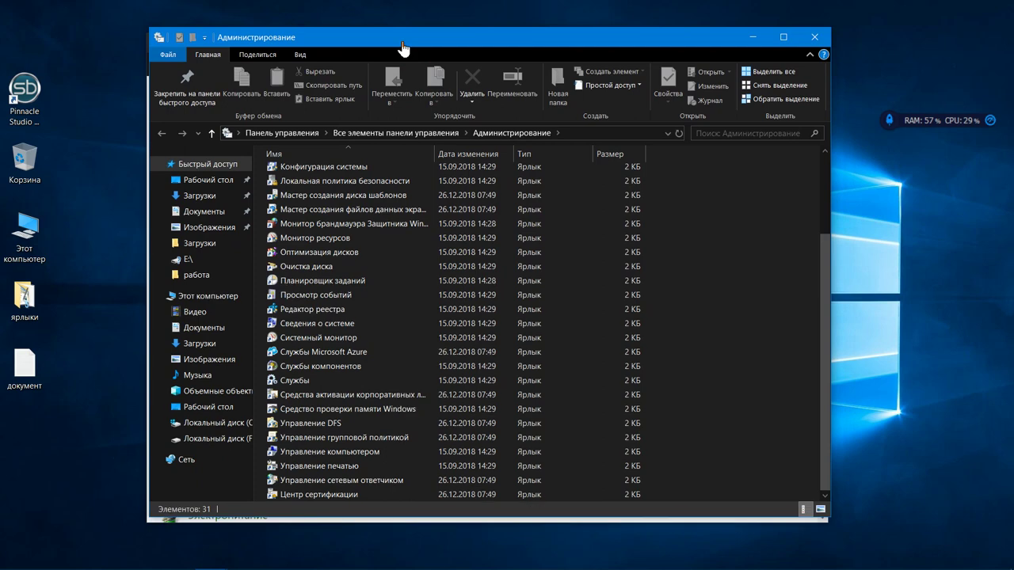
left_click(305, 383)
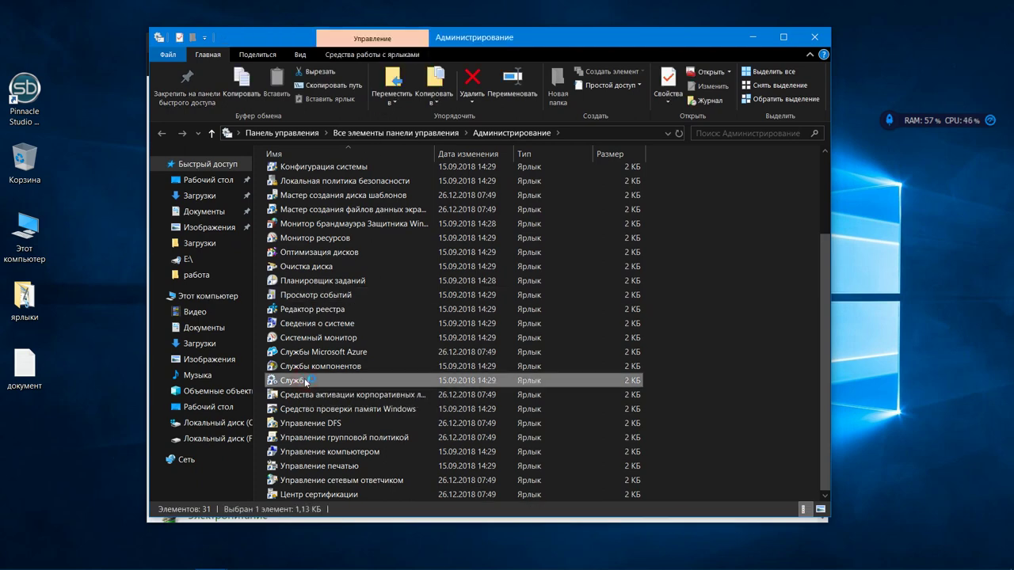
double_click(306, 384)
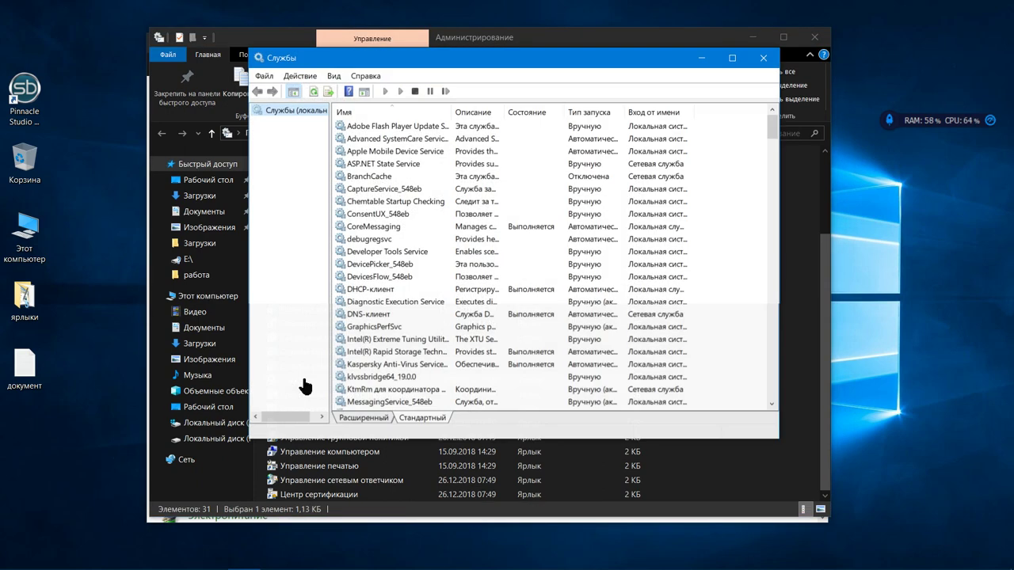
left_click(814, 38)
Step: Find the Центр обновления Windows service in the services list and open its properties
scroll(502, 200, "down", 20)
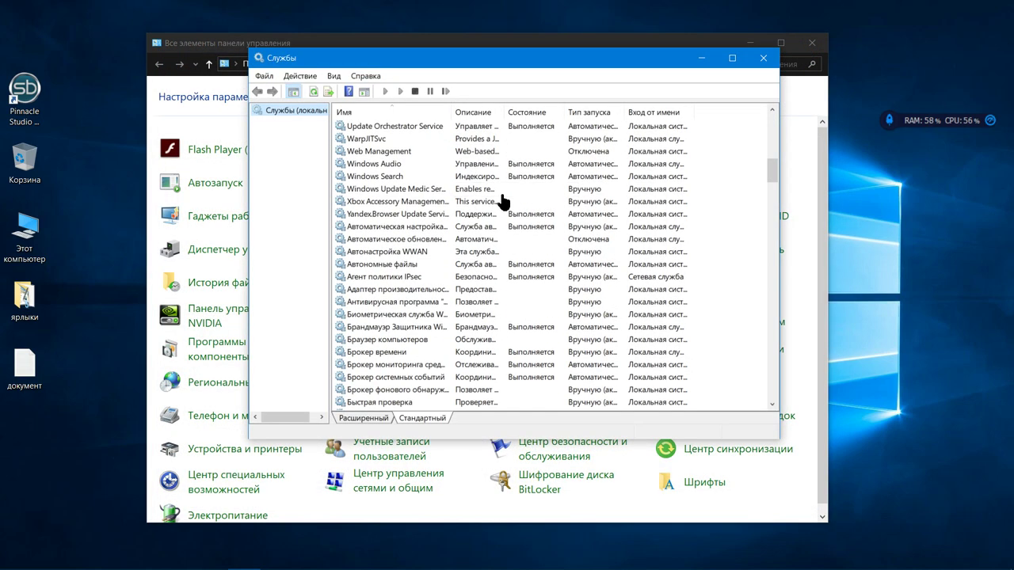
scroll(502, 199, "down", 6)
scroll(502, 199, "up", 5)
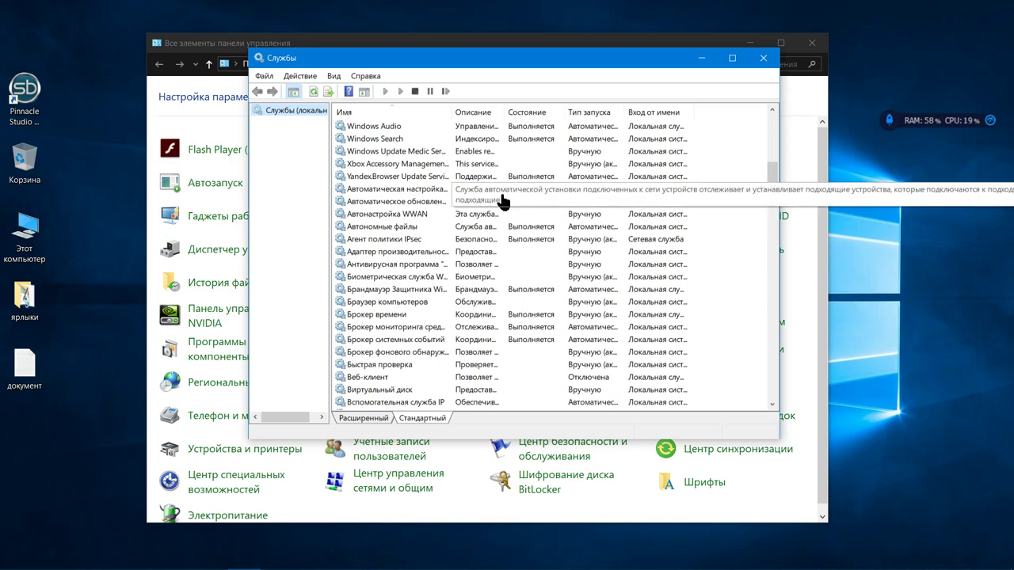
scroll(502, 200, "down", 20)
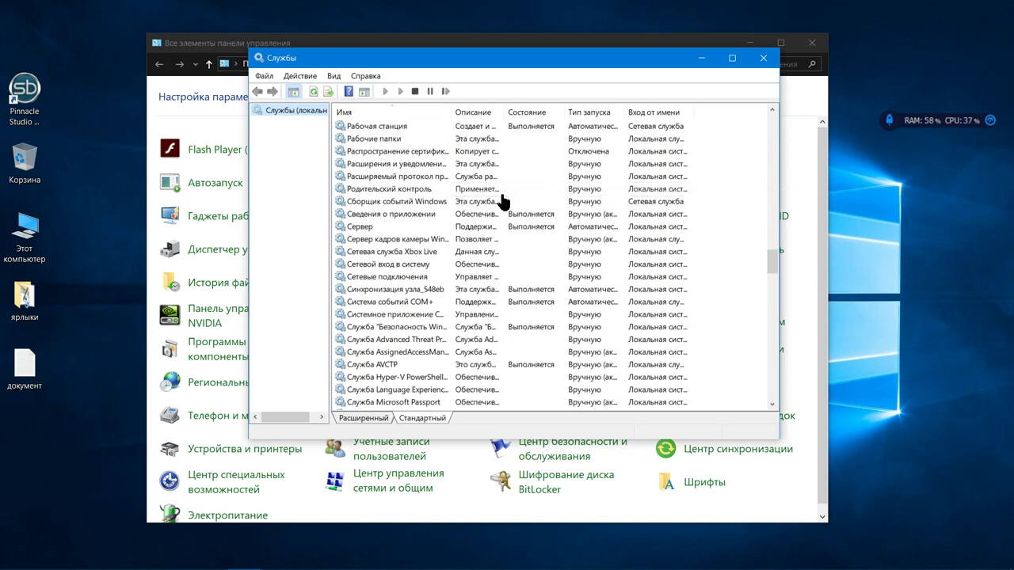
scroll(502, 200, "down", 20)
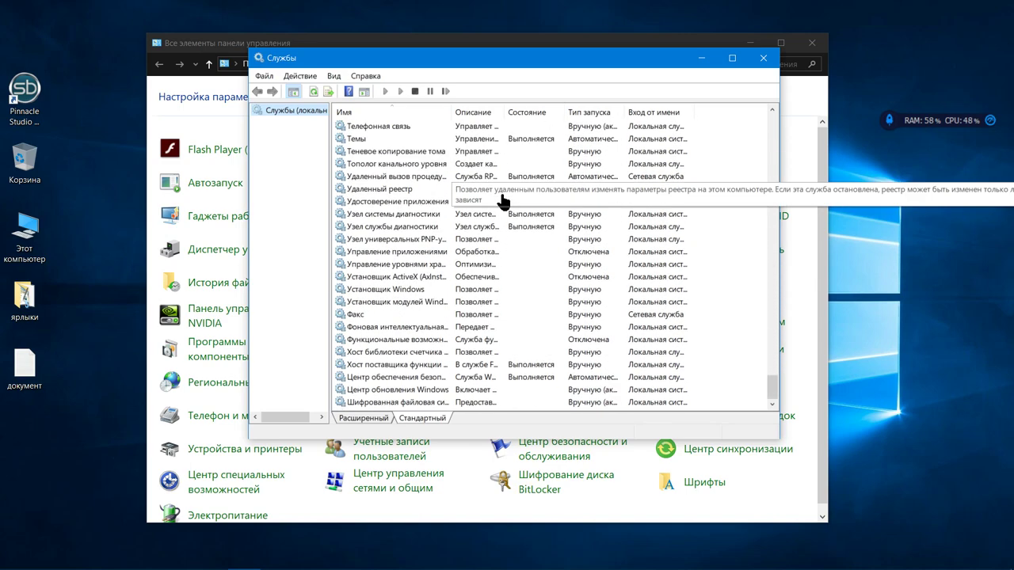
left_click(466, 392)
right_click(598, 393)
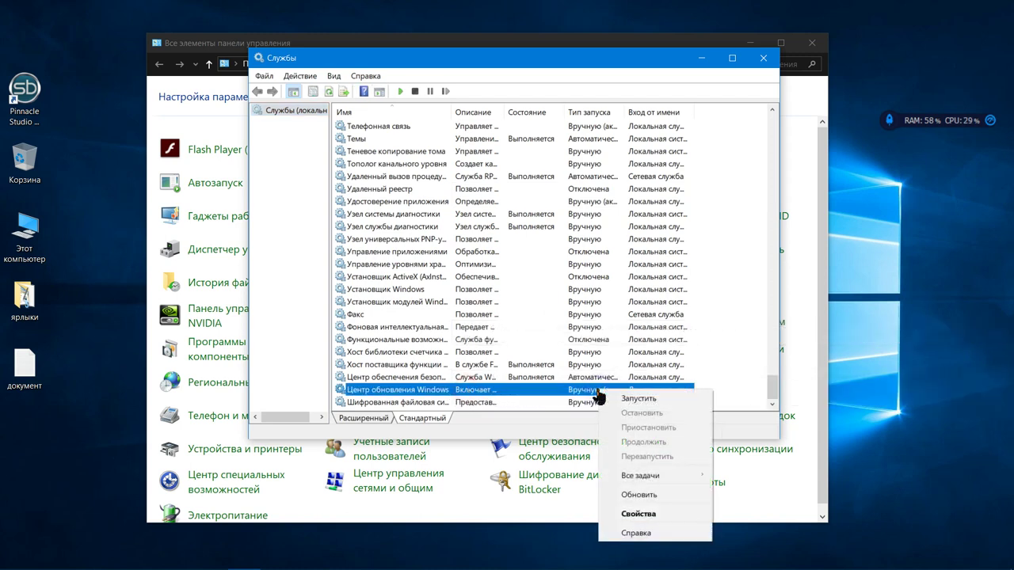
left_click(630, 513)
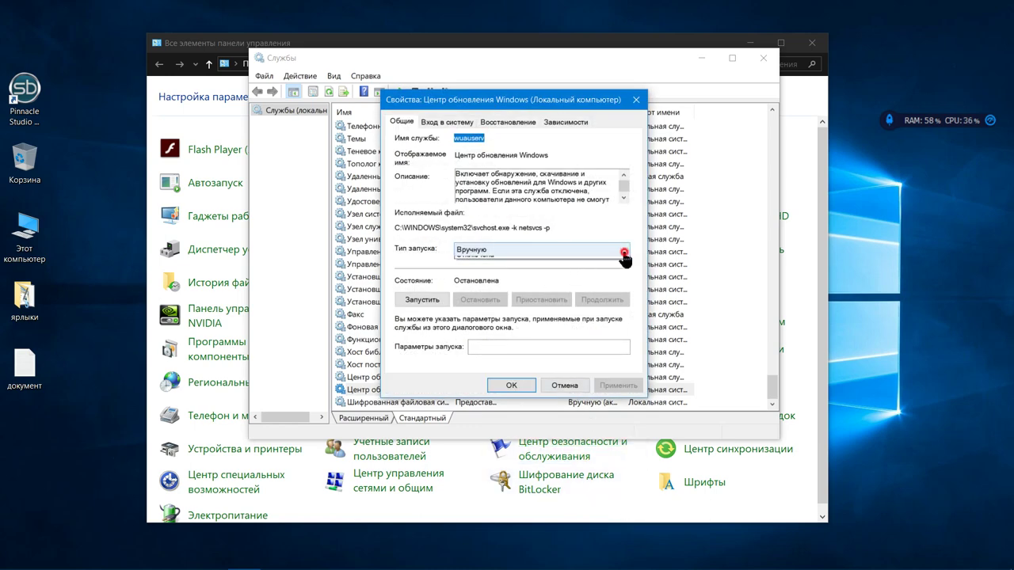
Step: Set the Центр обновления Windows startup type to Отключена and apply it
left_click(623, 250)
left_click(617, 287)
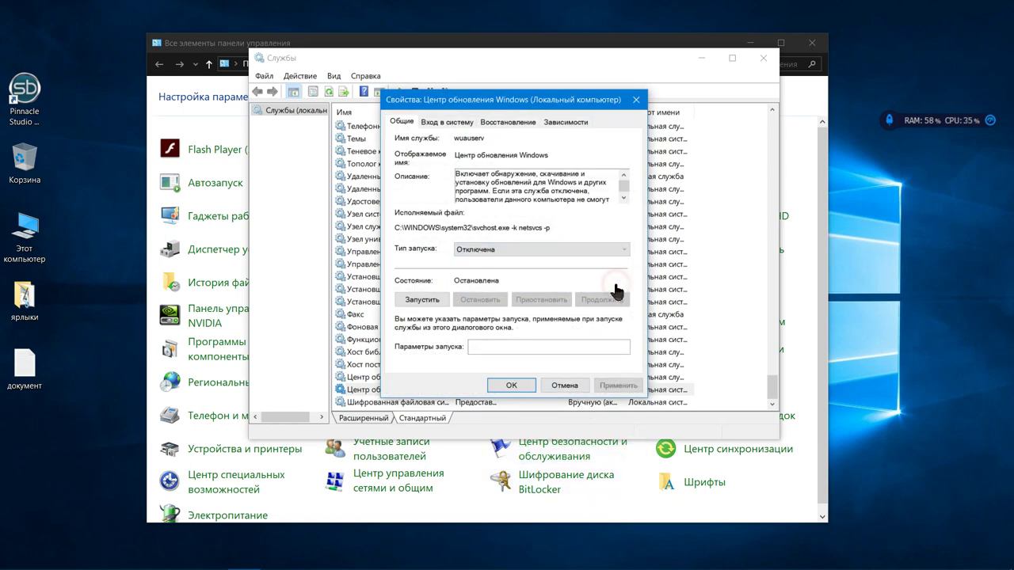
left_click(613, 386)
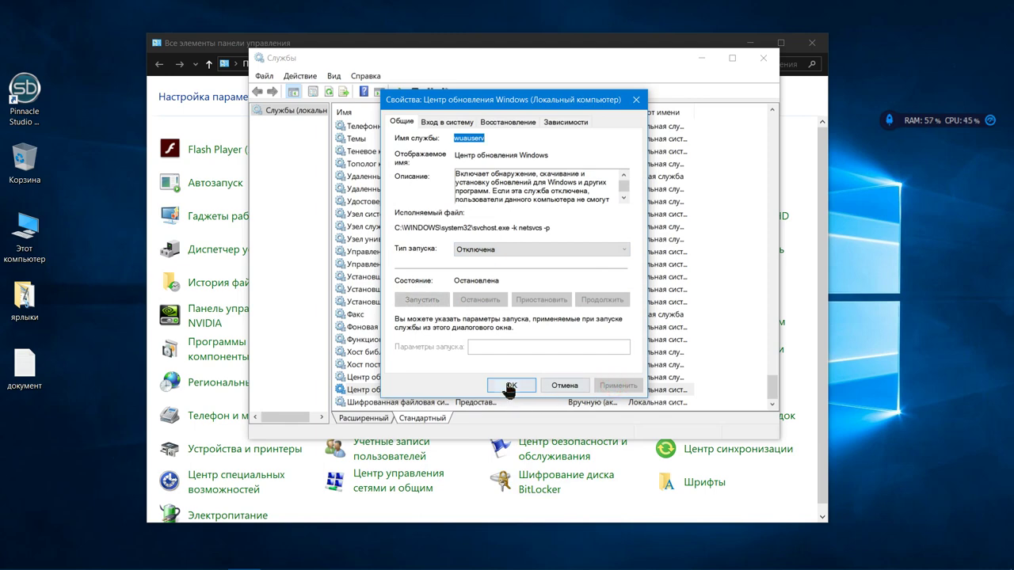
Step: Set the Центр обновления Windows startup type to Вручную, apply it and close the service's properties
left_click(623, 251)
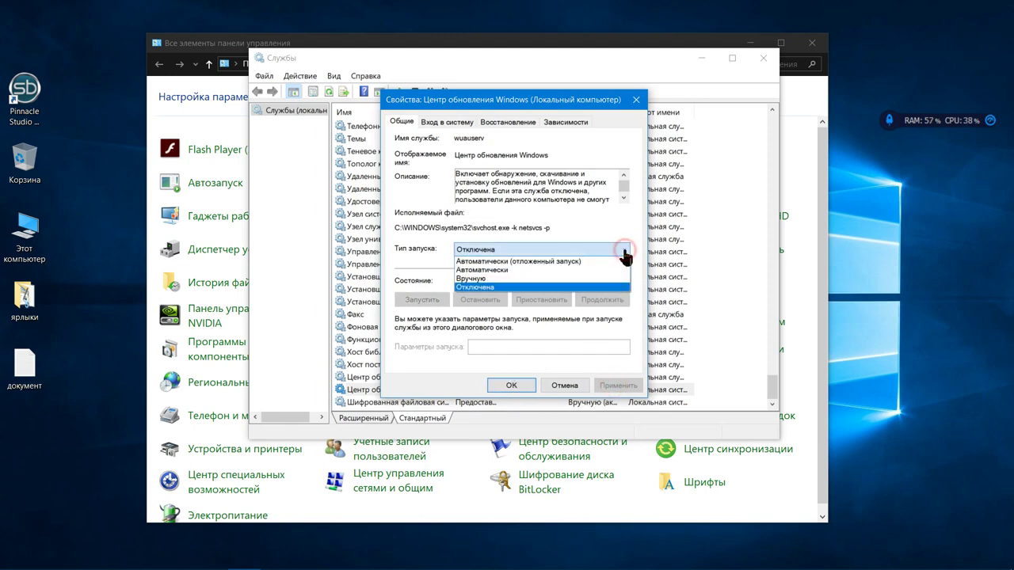
left_click(622, 281)
left_click(619, 386)
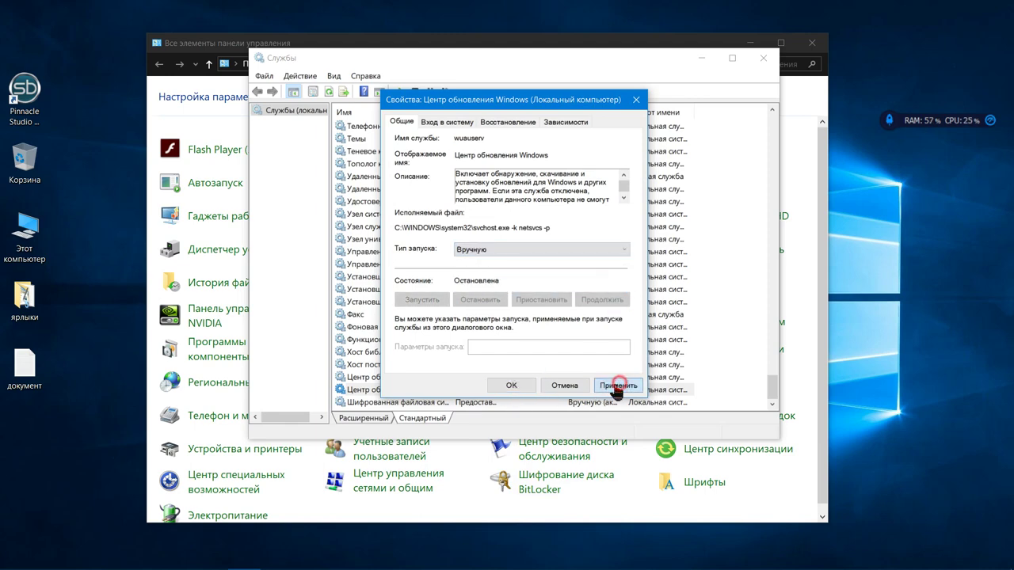
left_click(512, 385)
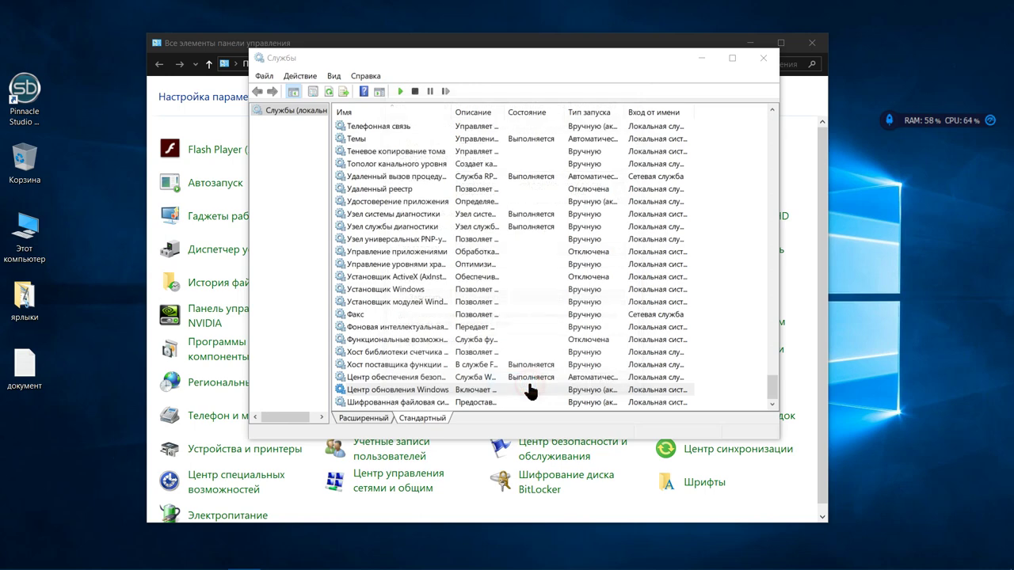
Step: Check the properties of the Центр обеспечения безопасности service, then close Службы and Панель управления
left_click(603, 378)
right_click(604, 385)
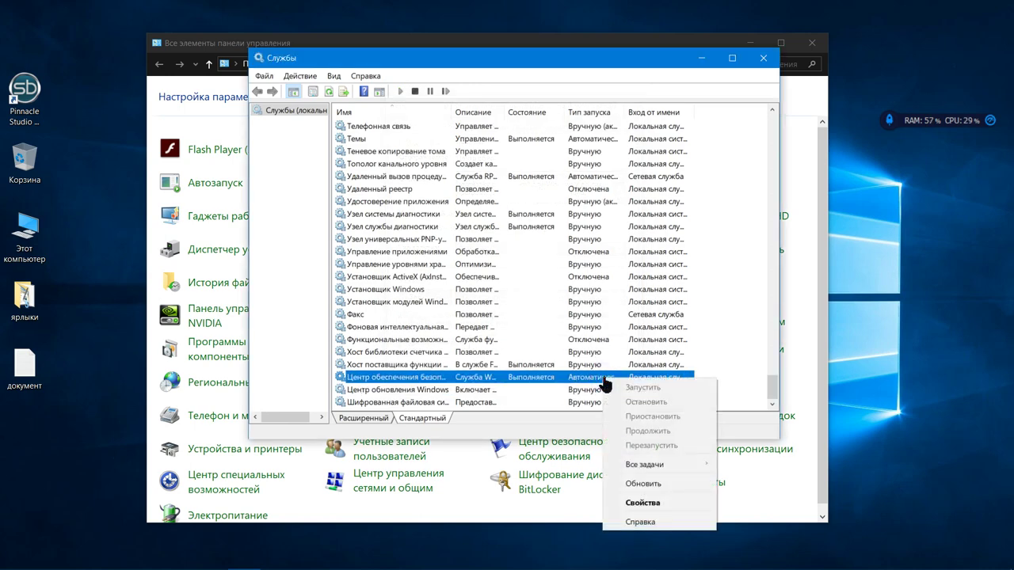
left_click(638, 503)
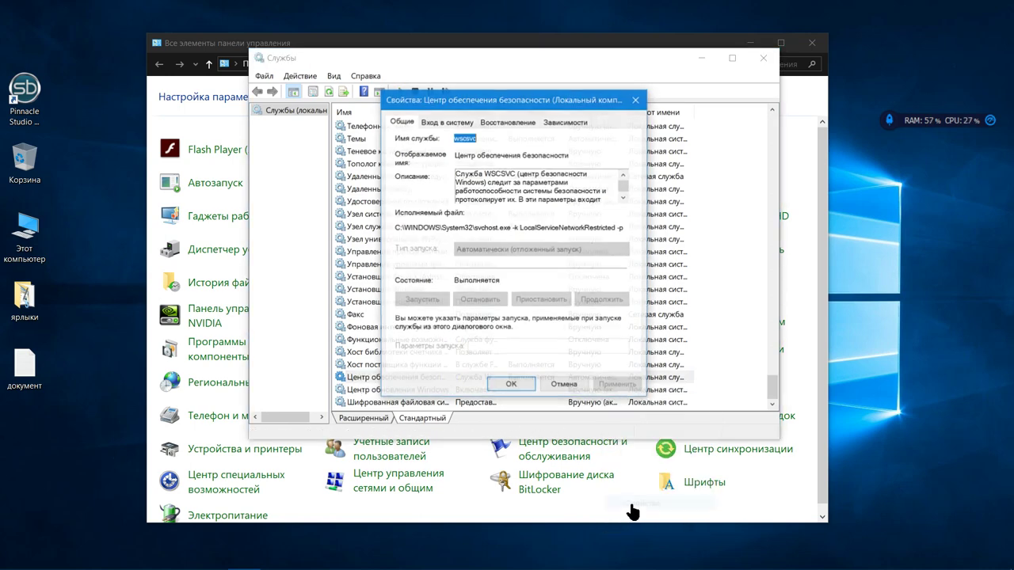
left_click(511, 386)
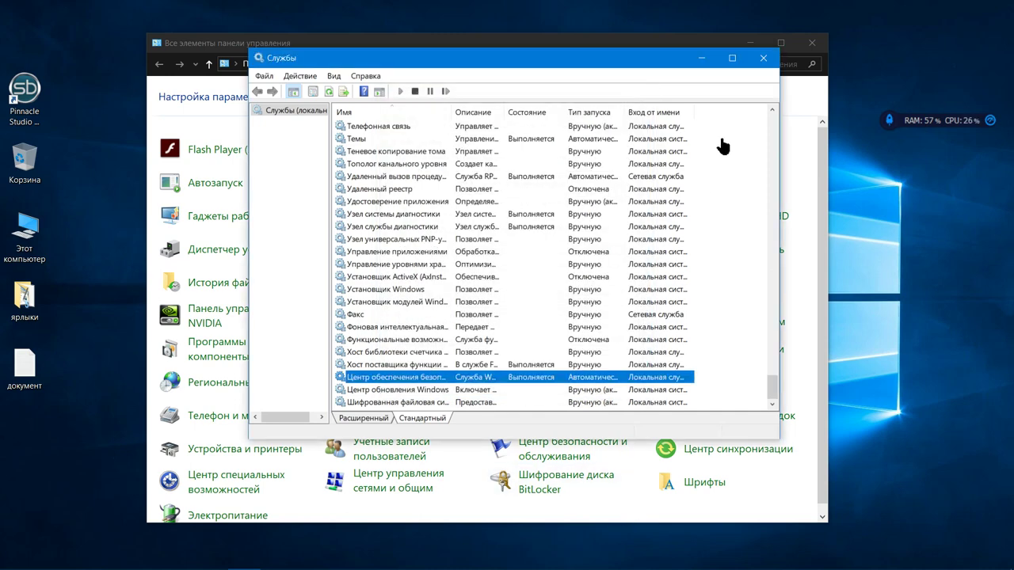
left_click(764, 58)
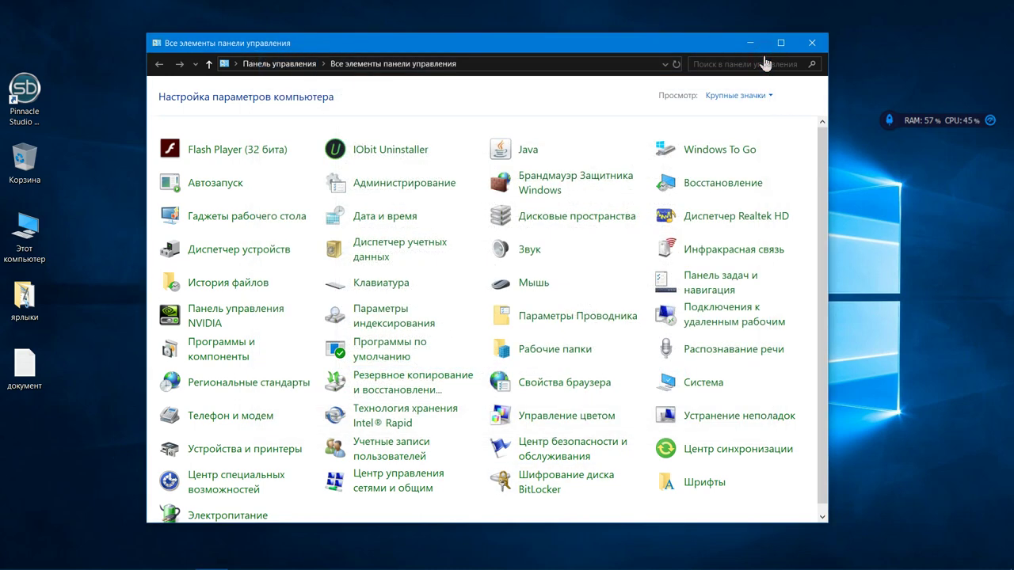
left_click(812, 43)
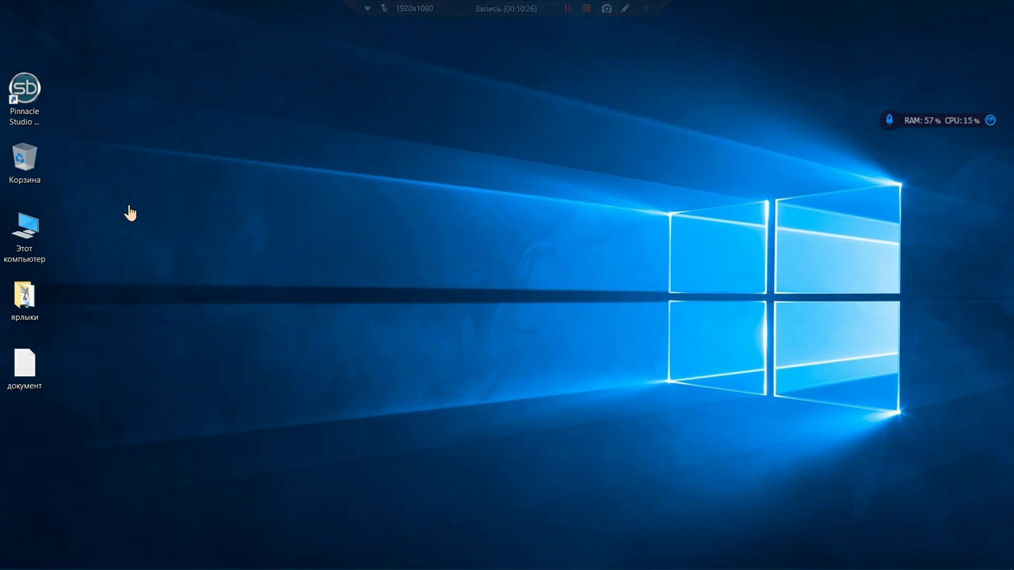
Step: Open the ярлыки folder on the desktop and look through its program shortcuts
double_click(16, 307)
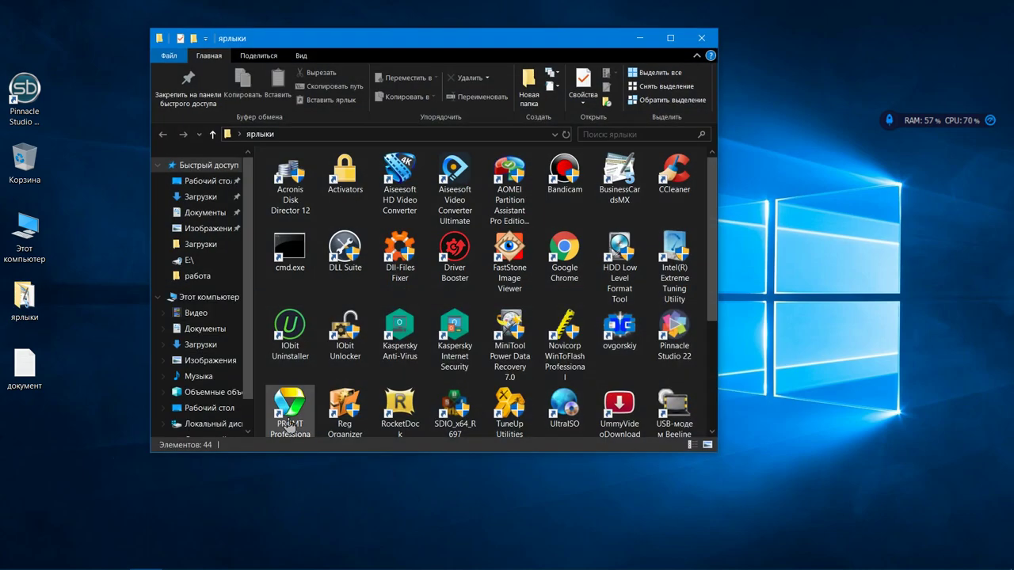
scroll(325, 424, "down", 2)
scroll(325, 424, "up", 2)
scroll(325, 424, "down", 2)
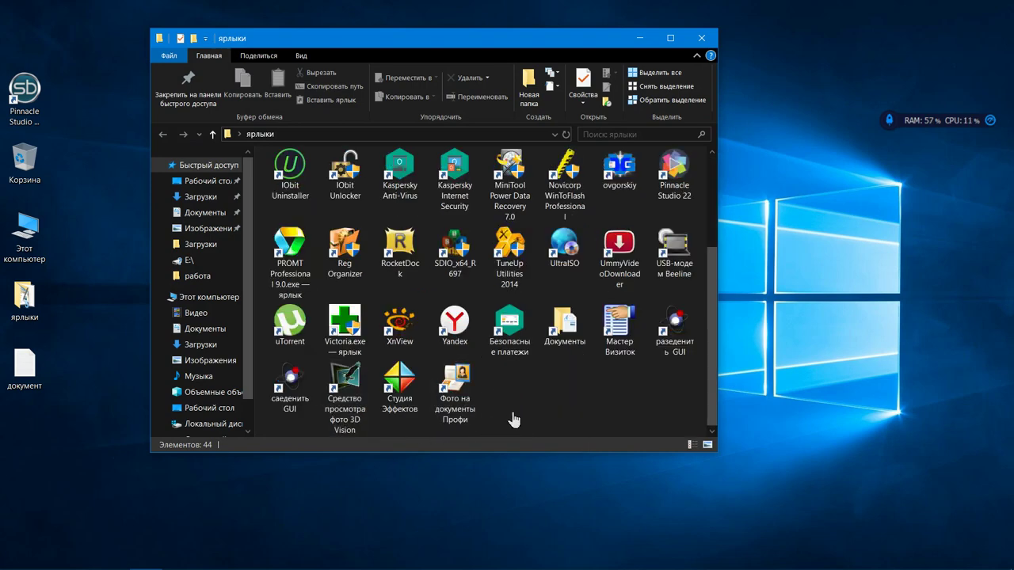
Step: Launch TuneUp Utilities 2014 from the ярлыки folder despite compatibility mode, and minimize the folder window
scroll(513, 419, "up", 2)
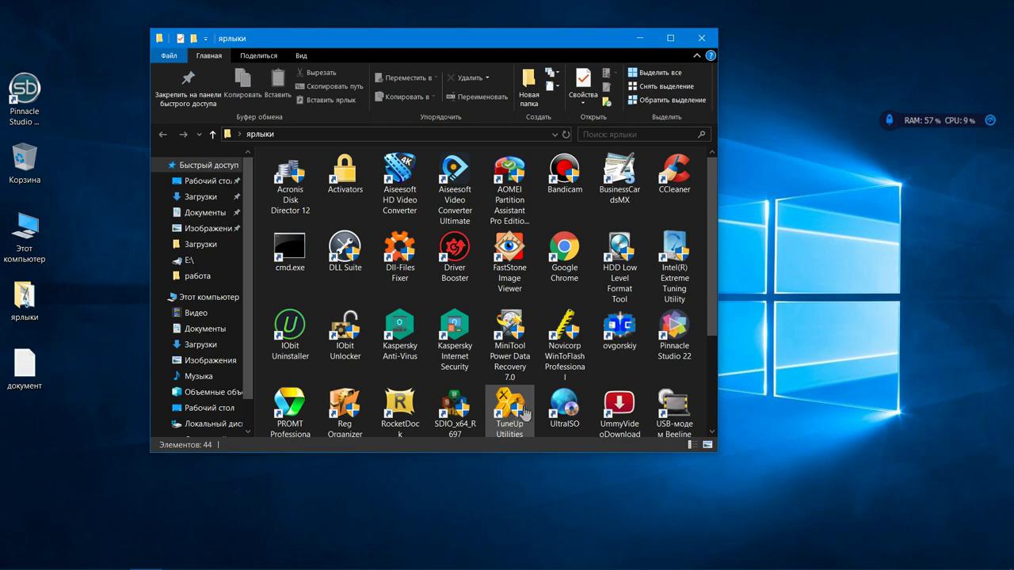
left_click(507, 410)
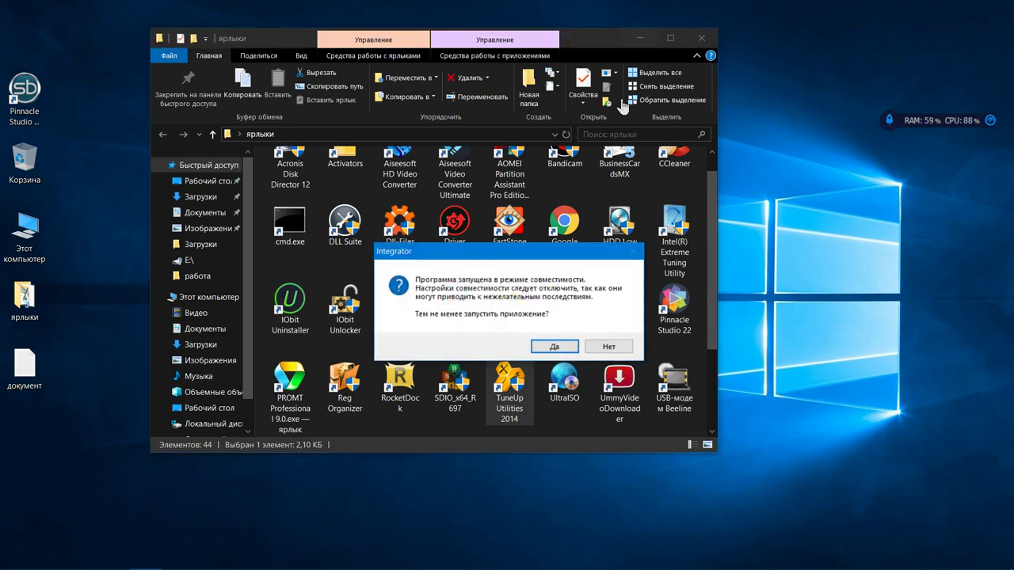
left_click(560, 346)
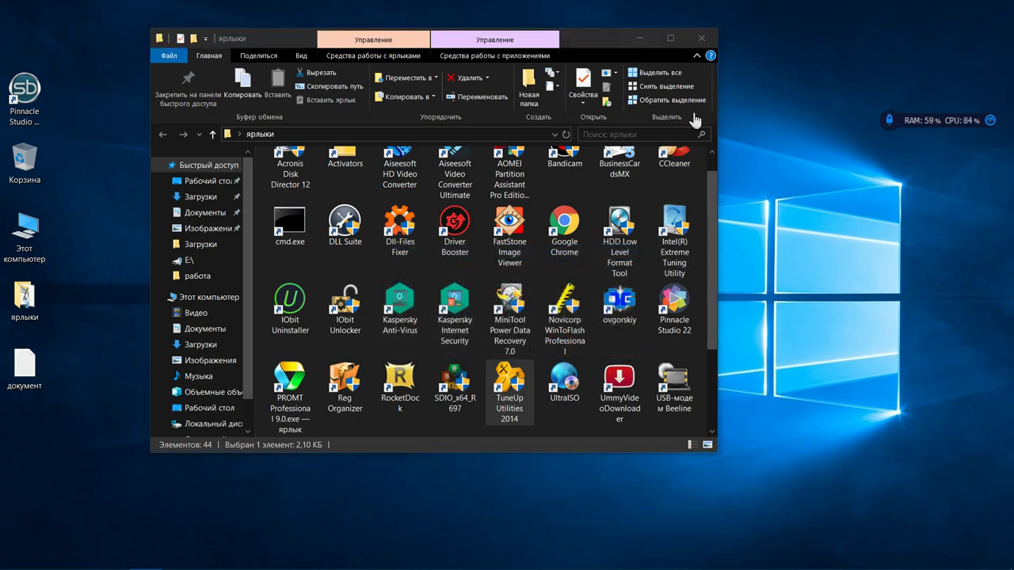
left_click(641, 40)
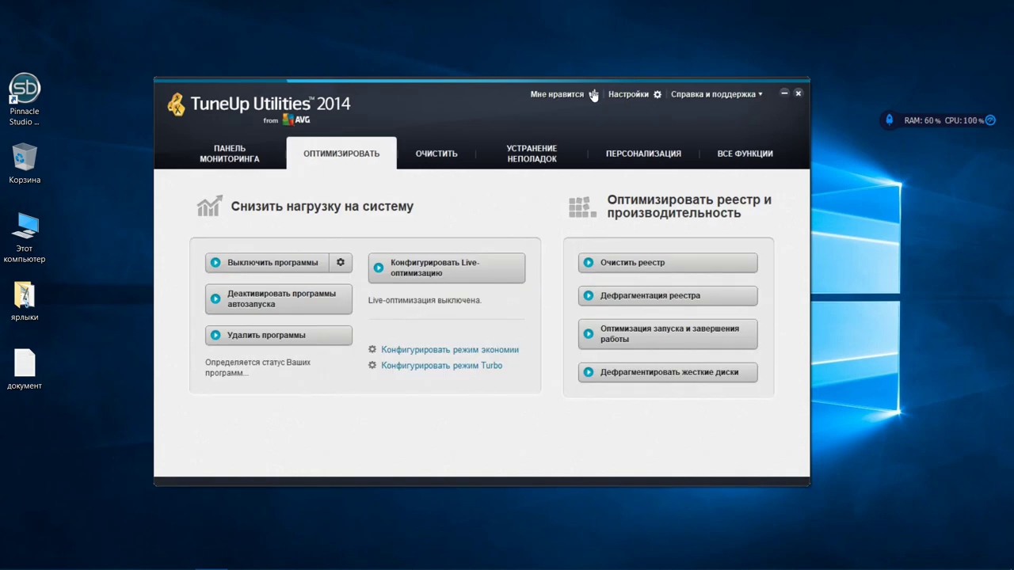
Step: Check the Сервис options in the properties of Локальный диск (C:), then close Этот компьютер
double_click(24, 250)
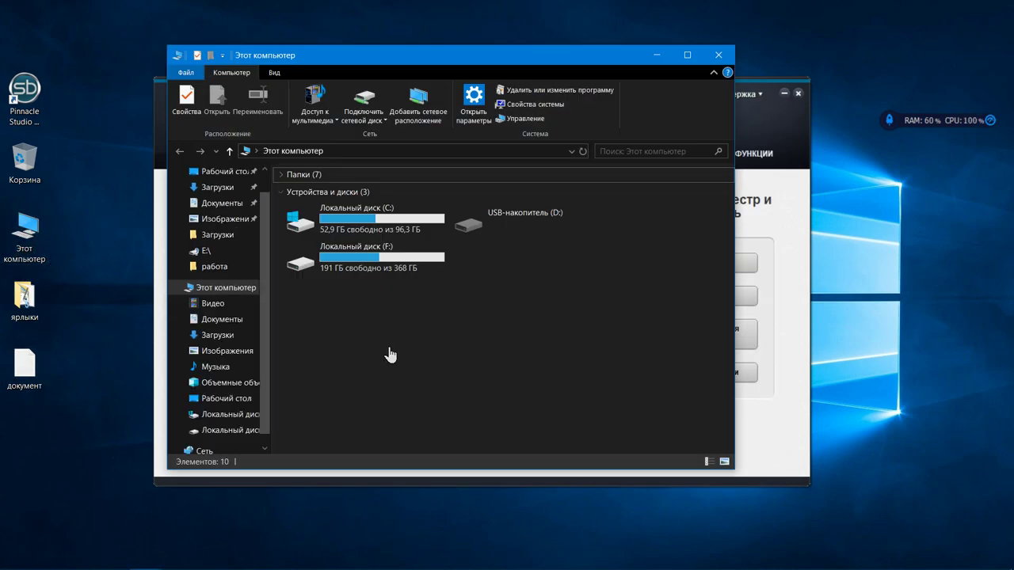
left_click(416, 236)
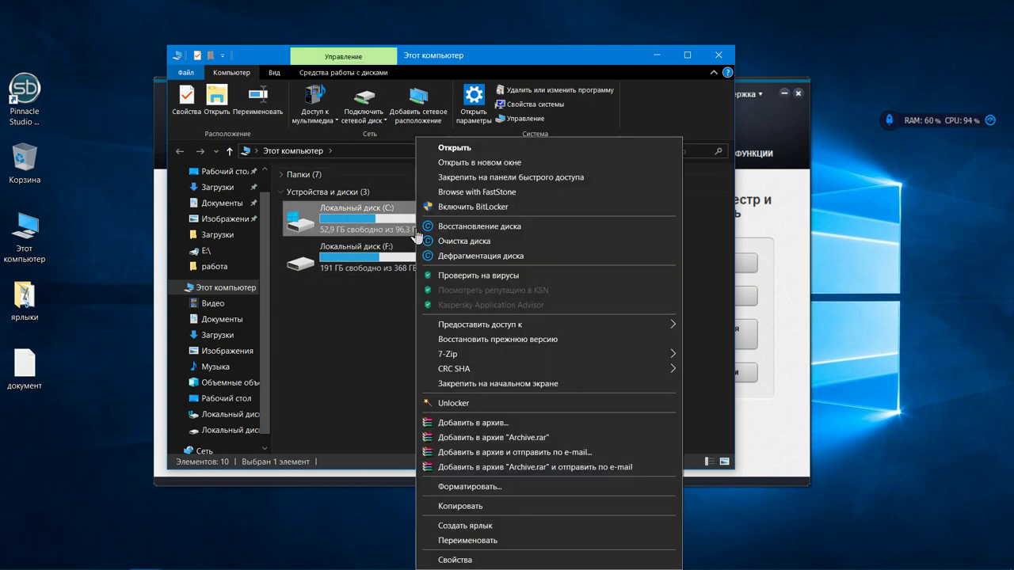
right_click(416, 236)
left_click(457, 560)
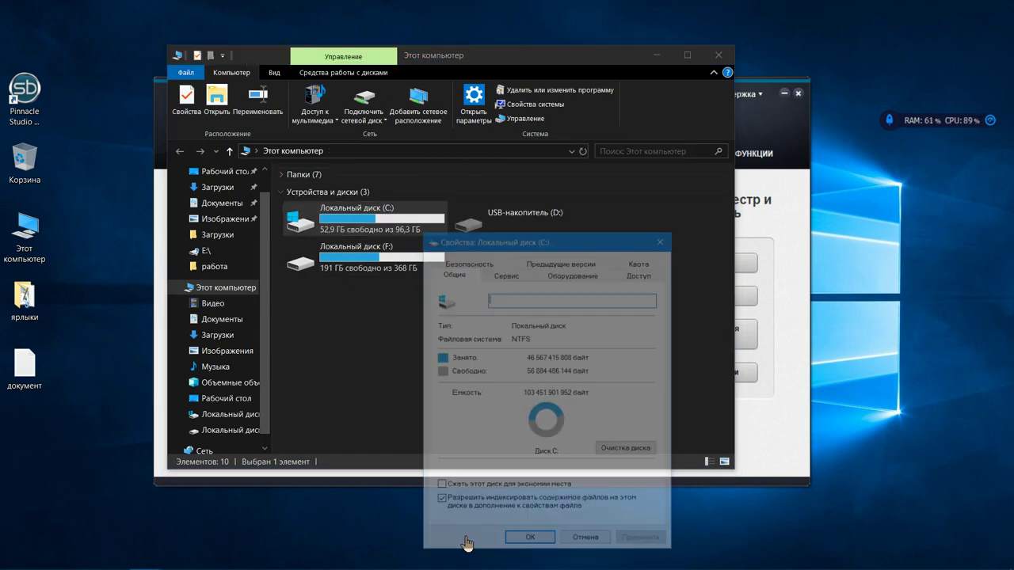
left_click(495, 273)
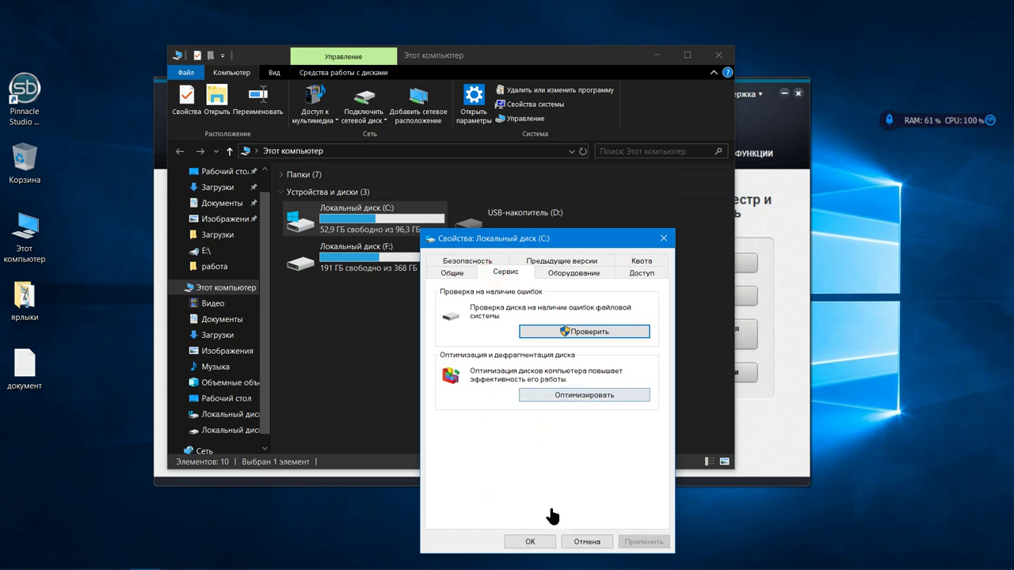
left_click(545, 544)
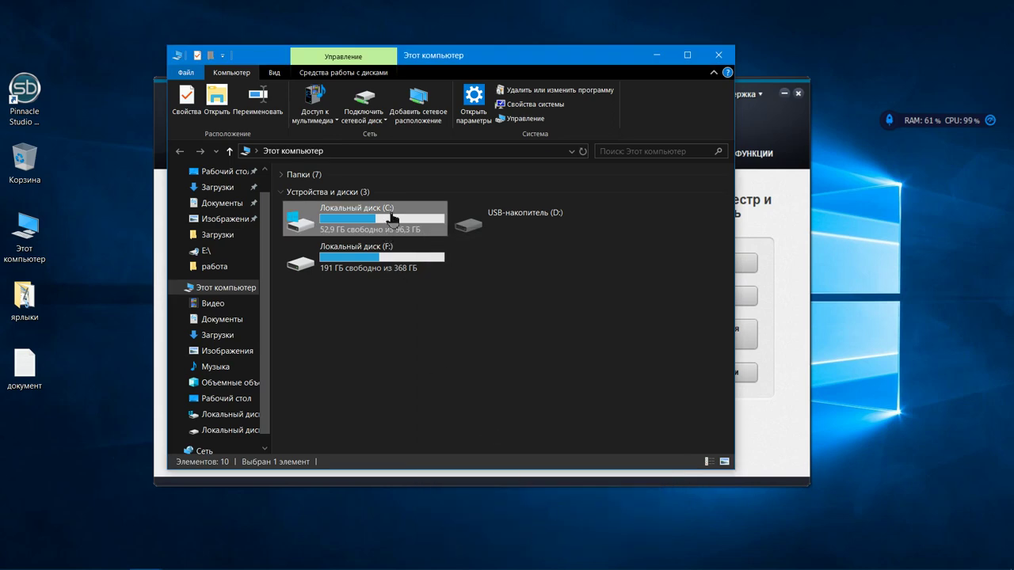
left_click(718, 55)
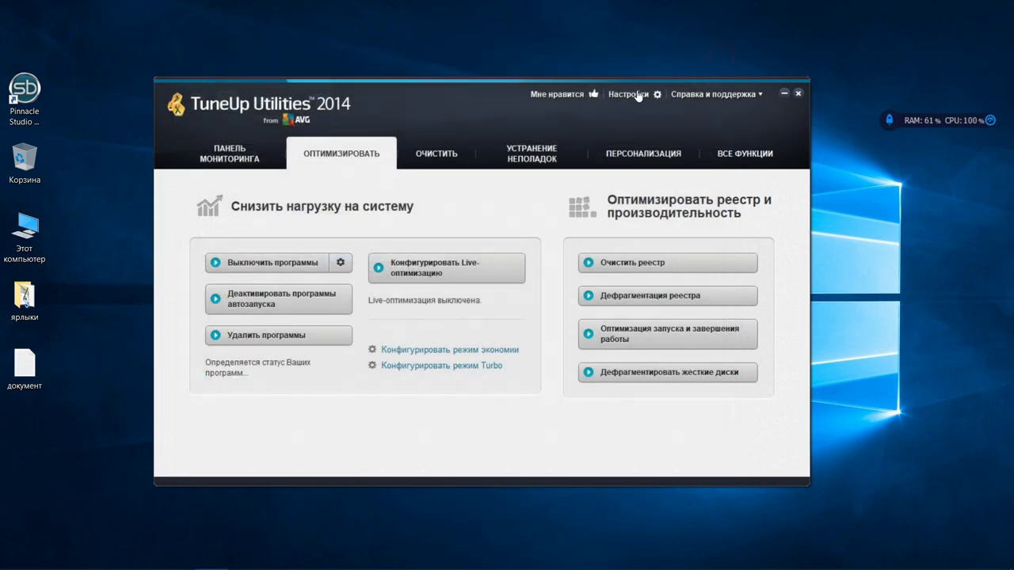
Step: Start the hard disk defragmentation tool, AVG Drive Defrag, from TuneUp Utilities despite compatibility mode
left_click_drag(504, 104, 494, 54)
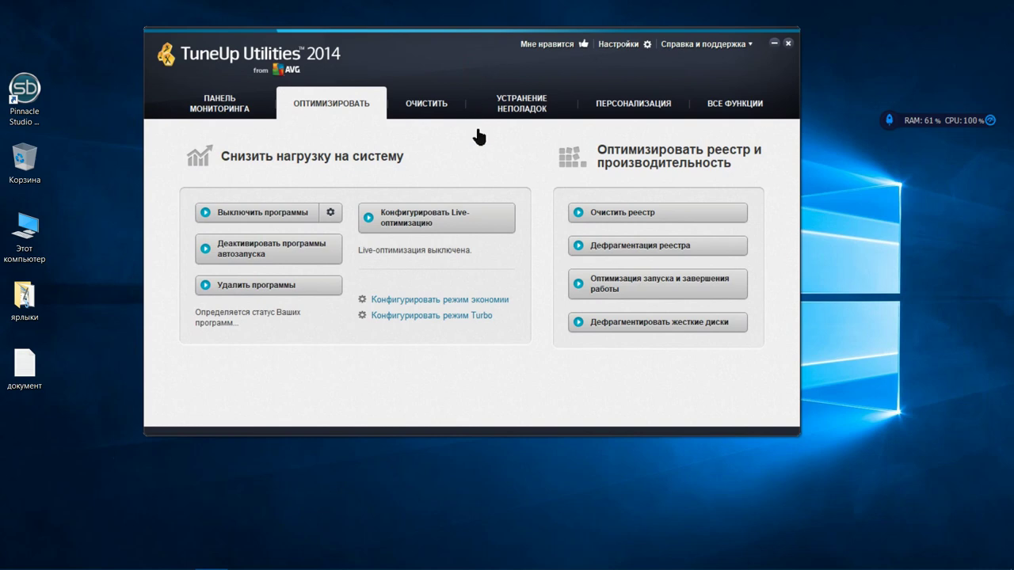
left_click(629, 322)
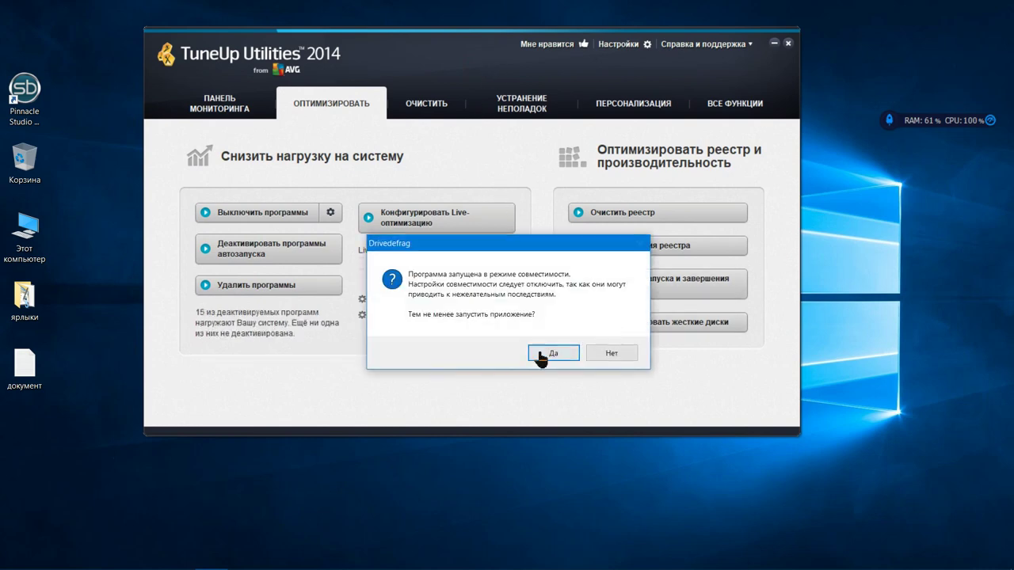
left_click(542, 354)
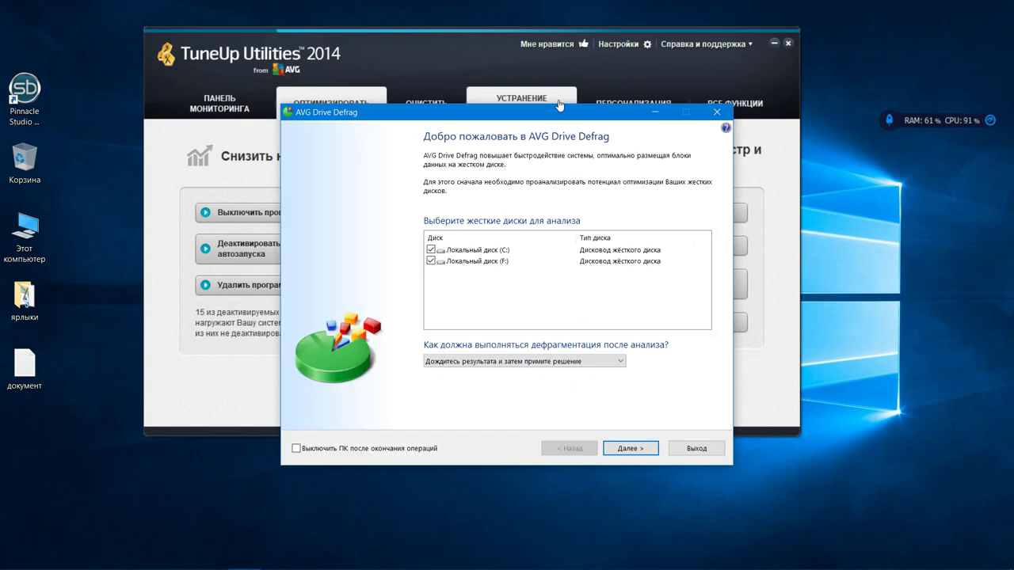
left_click_drag(546, 115, 434, 81)
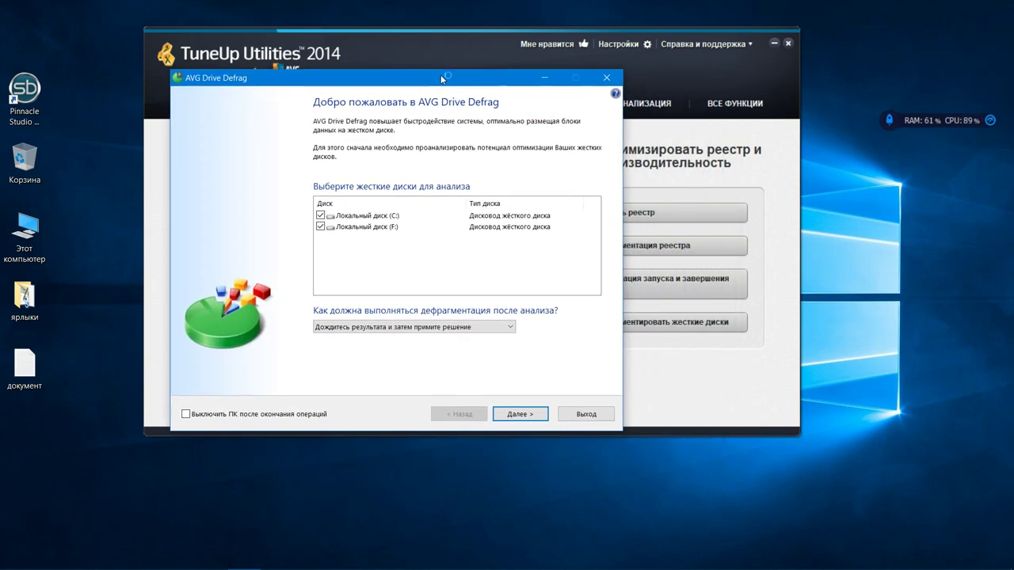
Step: Analyze local disks C: and F:, choose full defragmentation for C:, and start the defragmentation
left_click(318, 227)
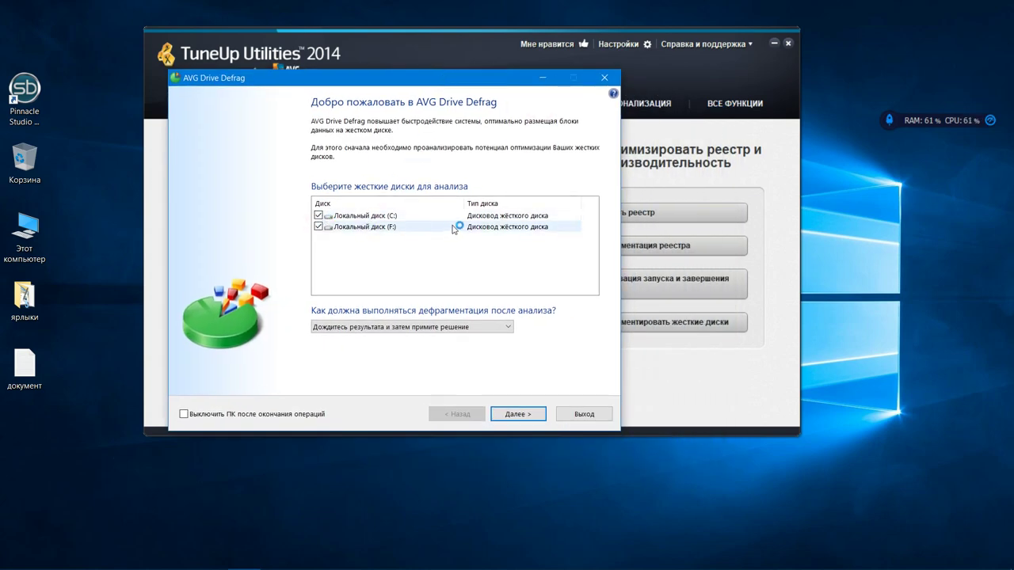
left_click(523, 417)
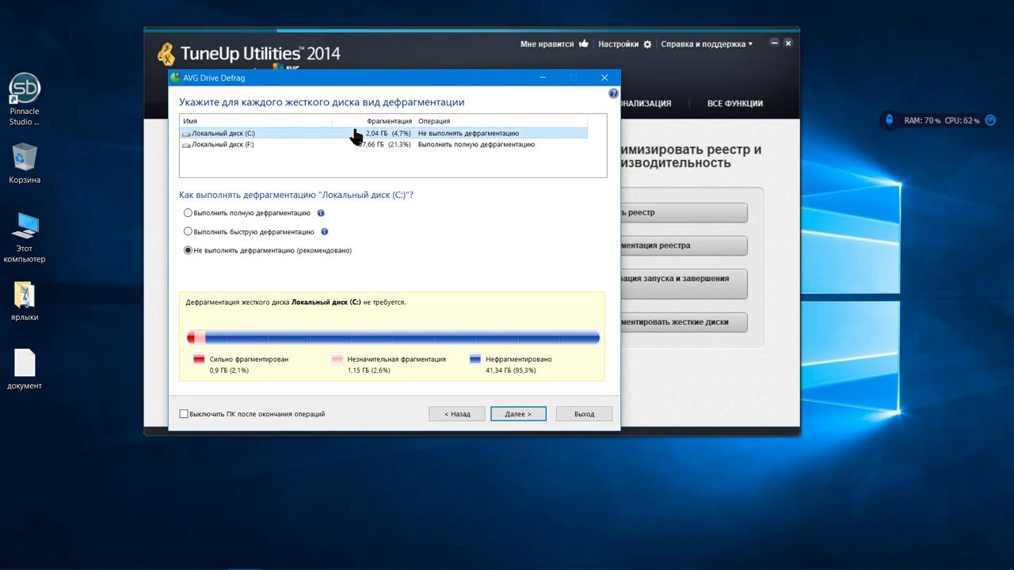
left_click(187, 214)
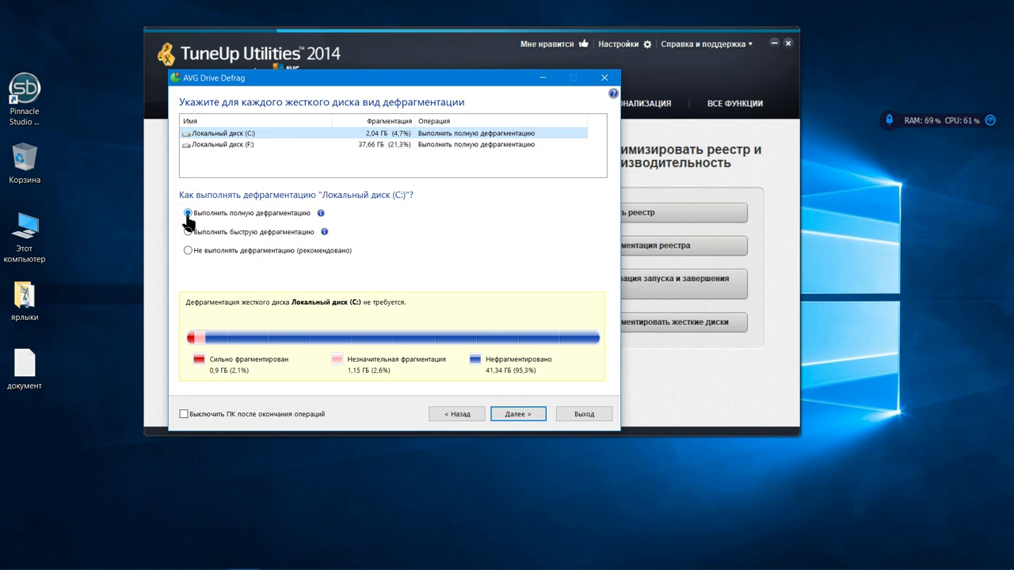
left_click(516, 415)
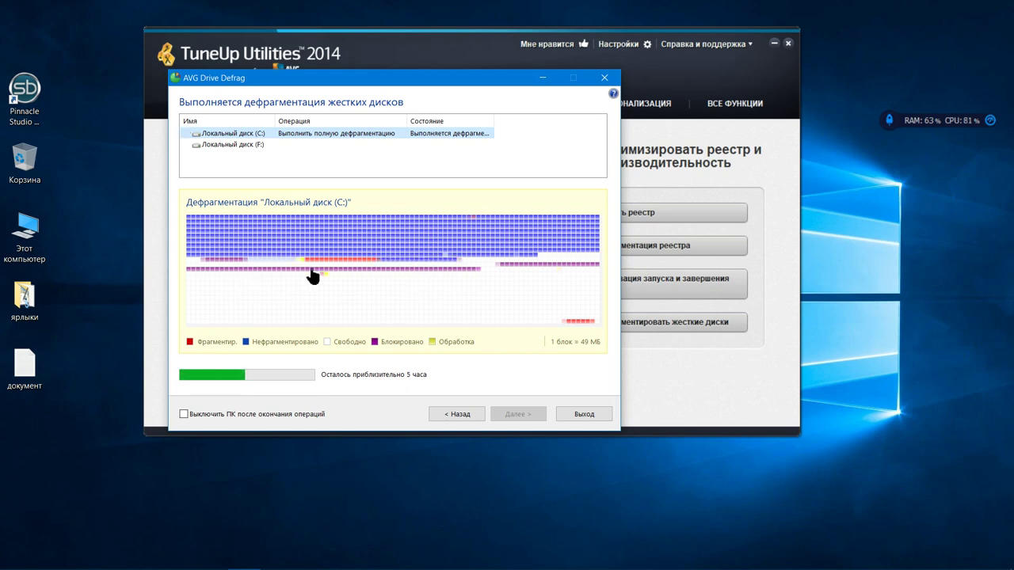
Step: Open the Windows folder on Локальный диск (C:) and look through its contents
double_click(19, 236)
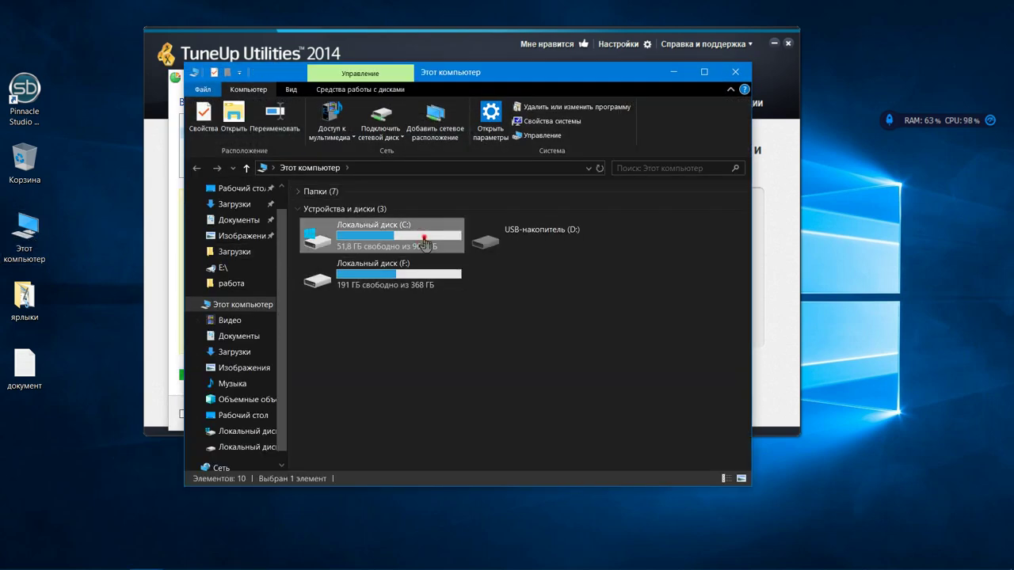
double_click(420, 231)
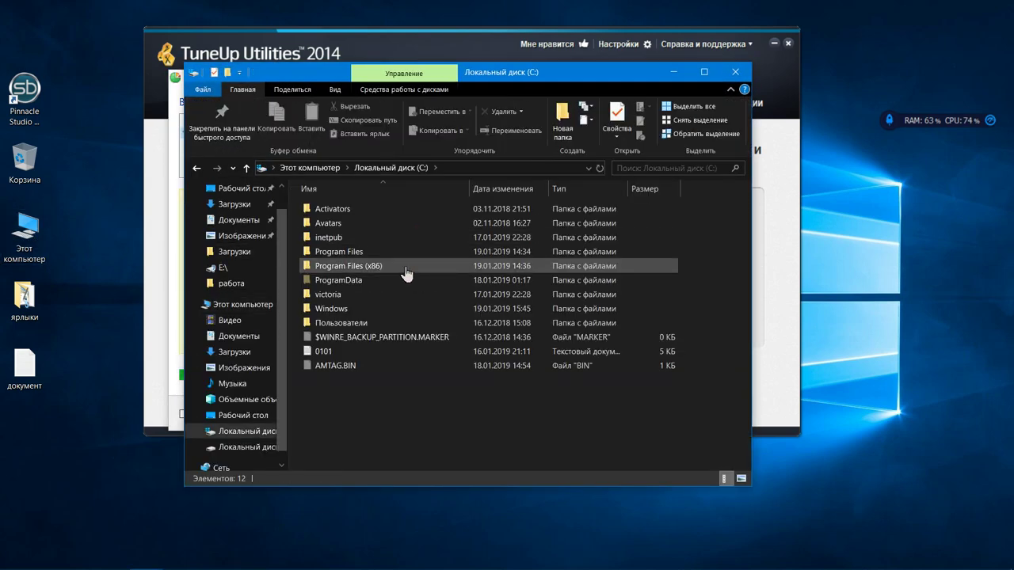
double_click(394, 308)
scroll(394, 309, "down", 20)
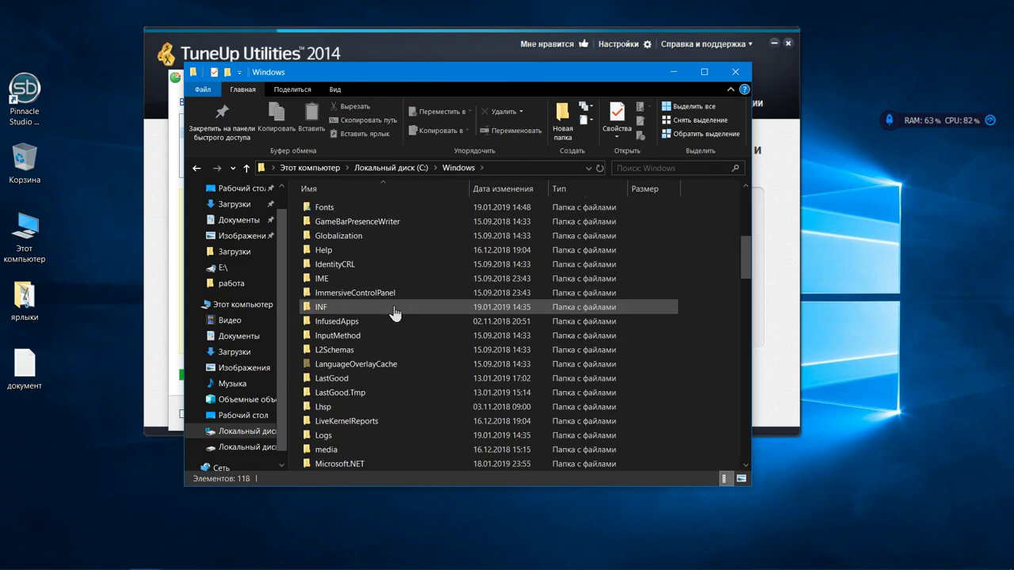
scroll(394, 310, "down", 6)
scroll(392, 309, "up", 3)
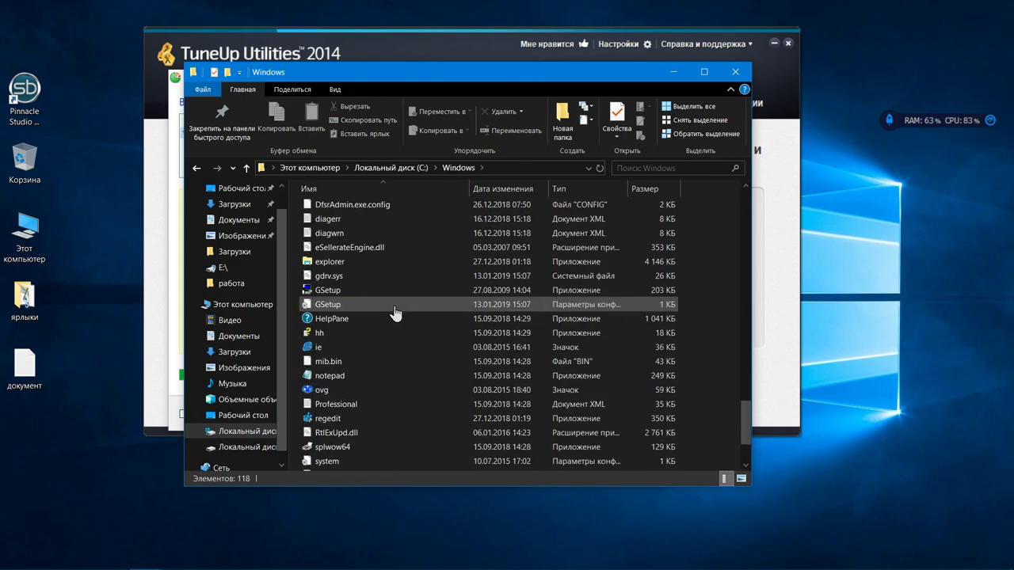
Step: Look into the WinSxS folder, return to the Windows folder and close the file window
left_click(387, 235)
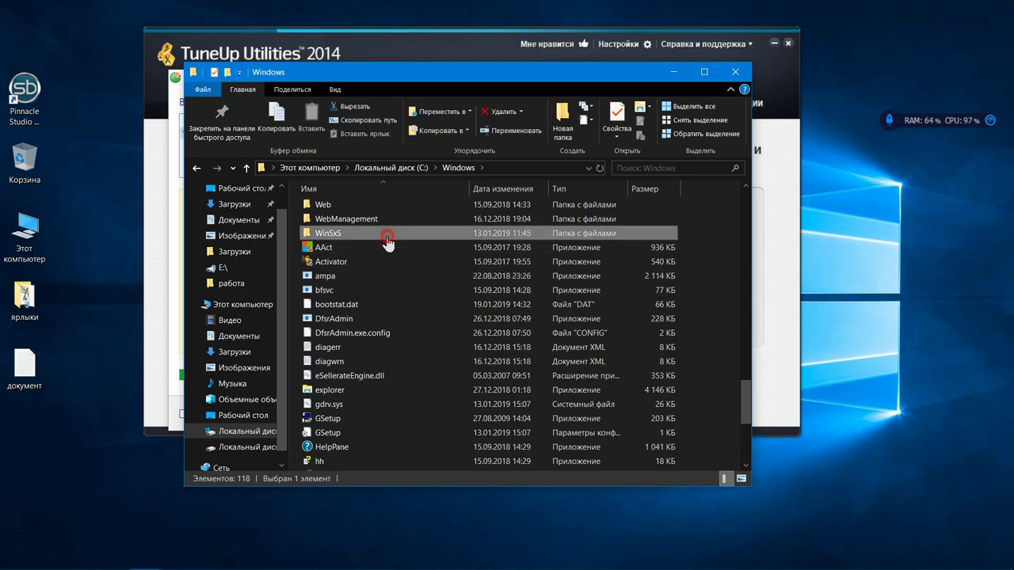
double_click(386, 243)
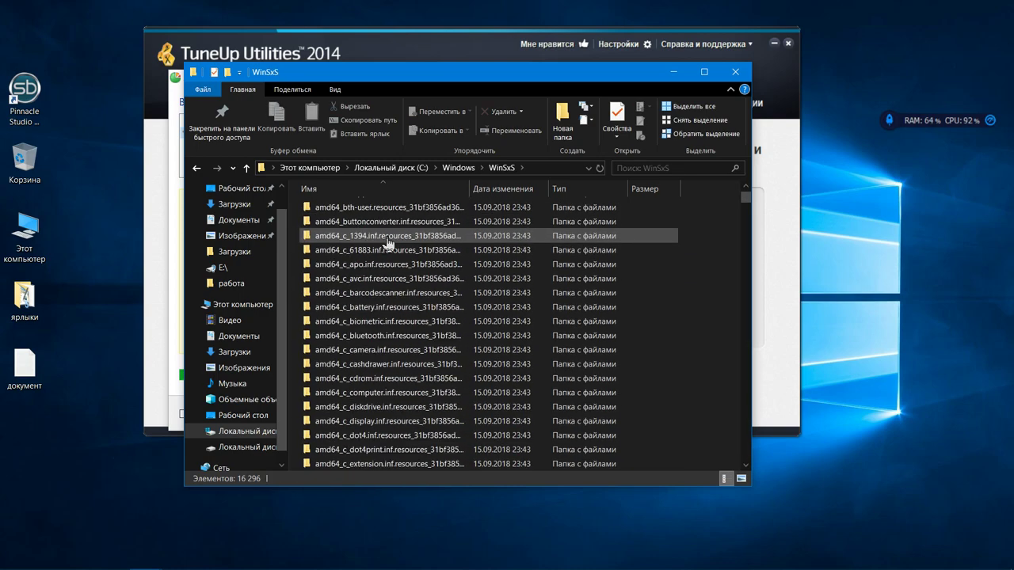
double_click(389, 237)
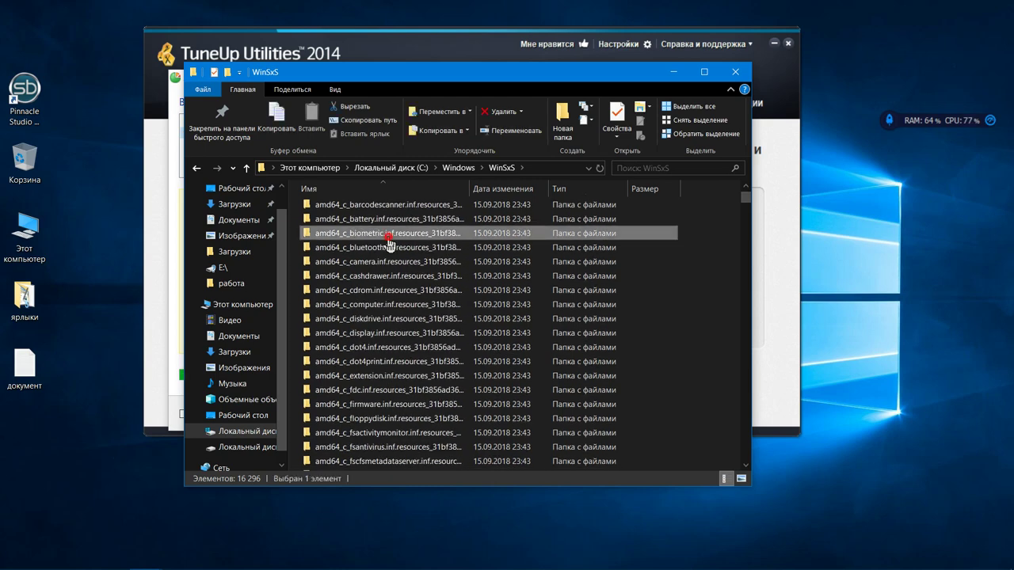
left_click(193, 170)
left_click(193, 170)
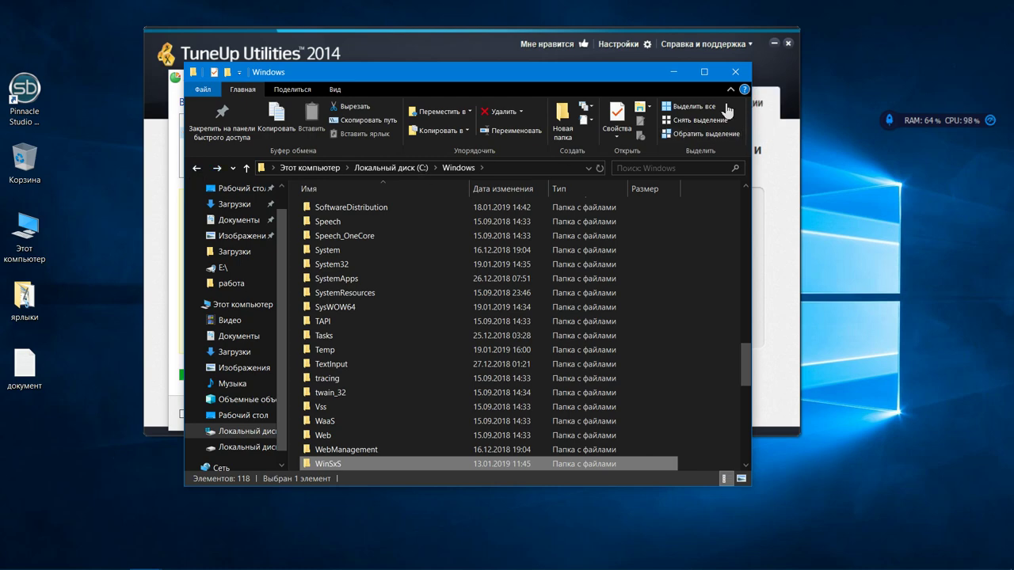
left_click(735, 73)
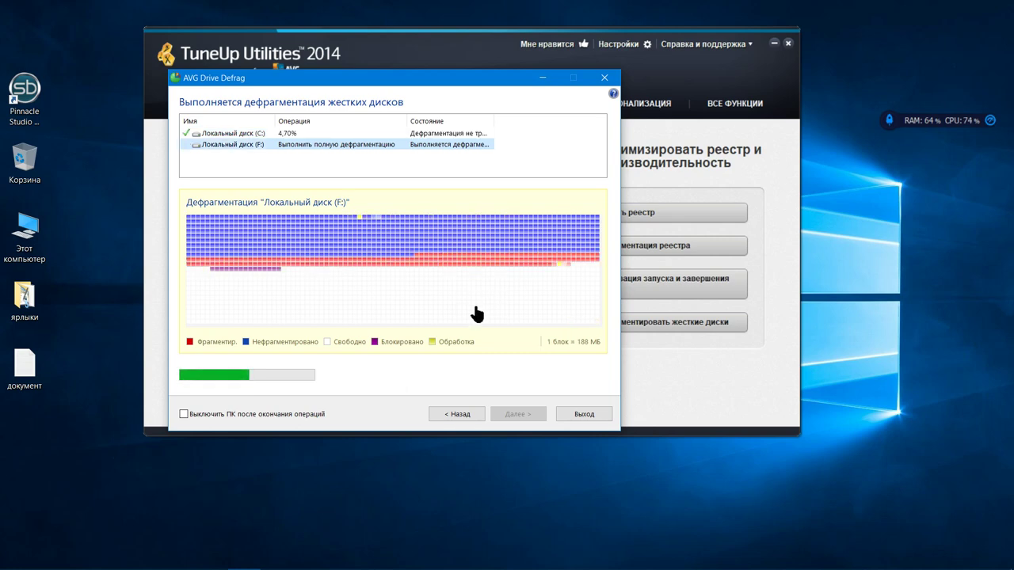
Step: Stop the running defragmentation and exit AVG Drive Defrag
left_click(576, 422)
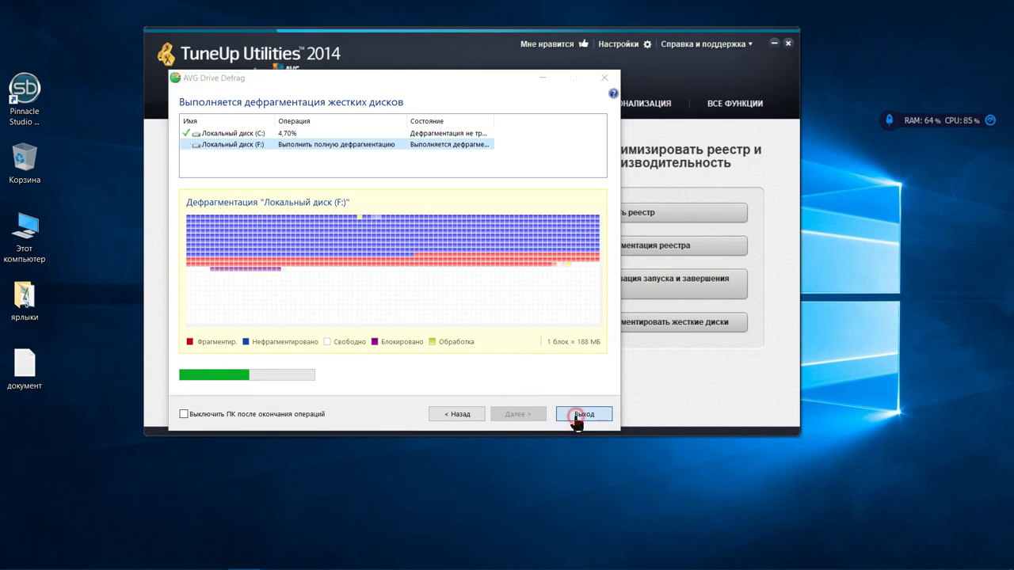
left_click(535, 357)
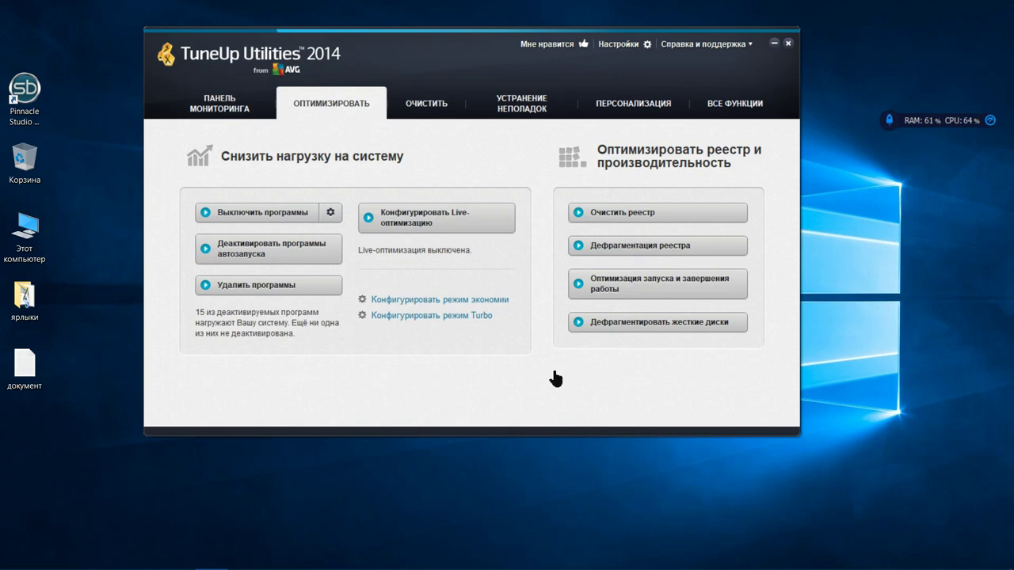
Step: Clean the browser data in TuneUp Utilities, including Safari's Журналы and Объекты "cookies", and close the cleanup report
left_click(424, 109)
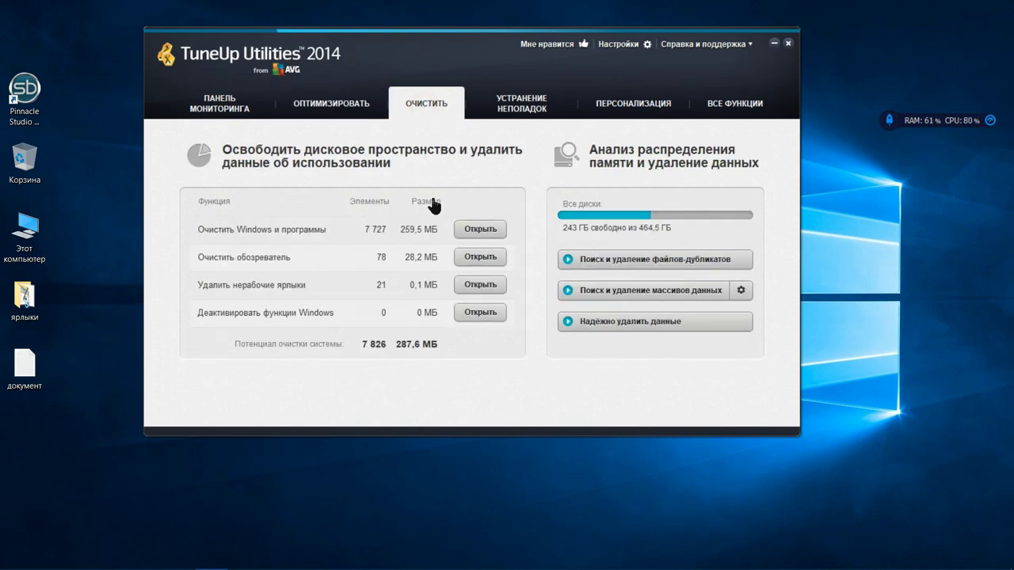
left_click(464, 255)
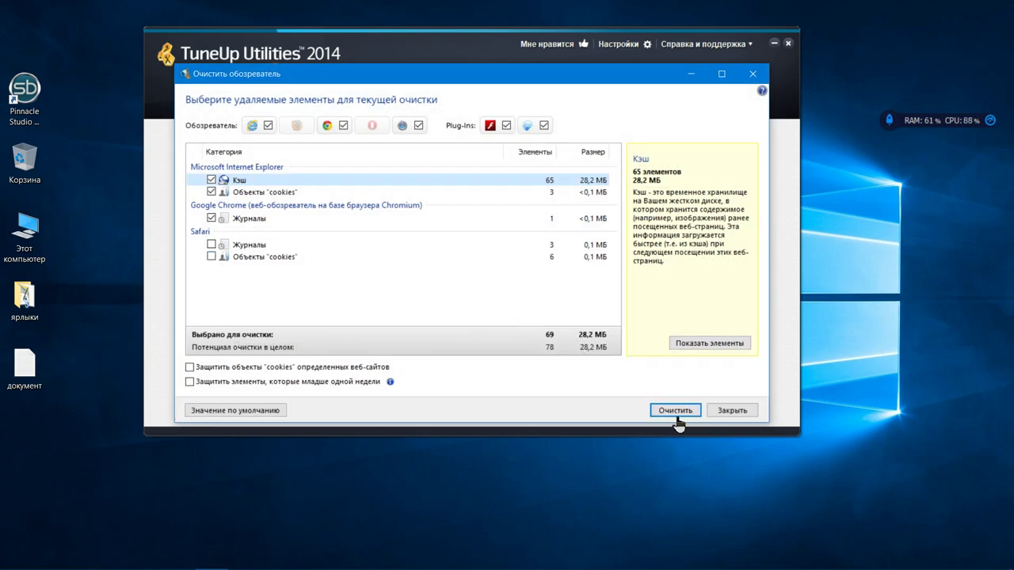
left_click(212, 256)
left_click(212, 244)
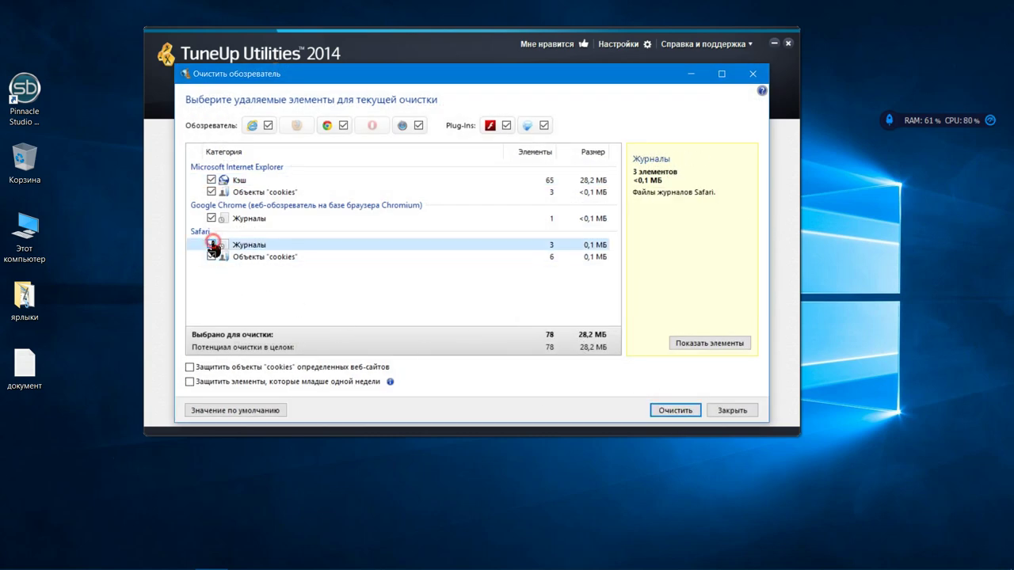
left_click(687, 411)
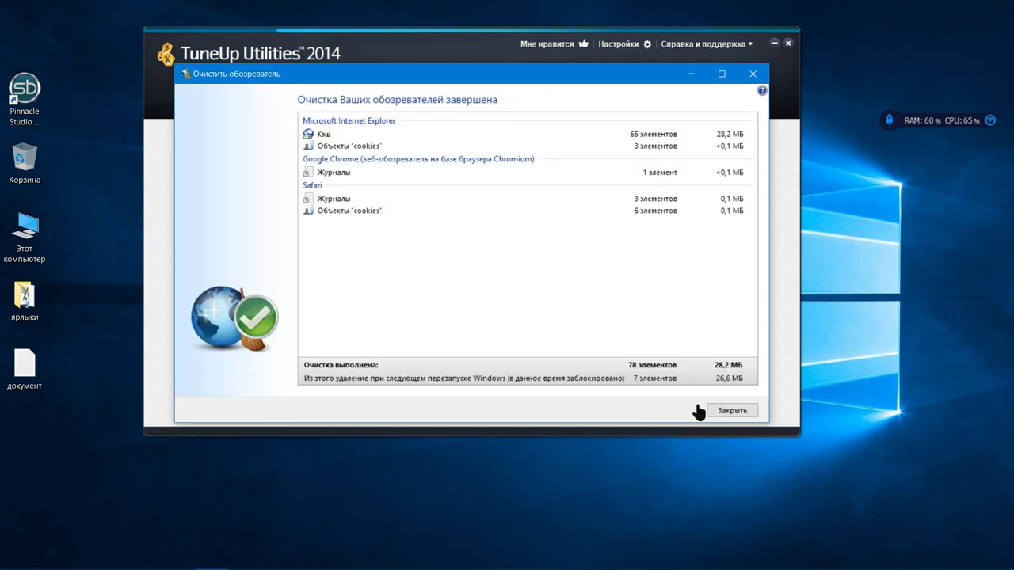
left_click(733, 411)
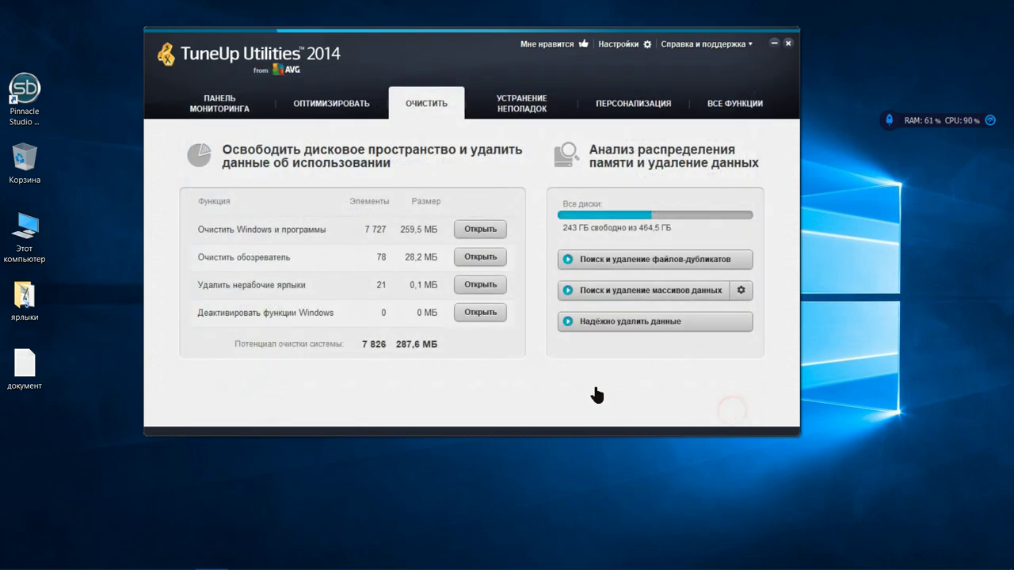
Step: Remove the broken shortcuts and invalid Windows history lists, and close the removal report
left_click(465, 284)
left_click(638, 410)
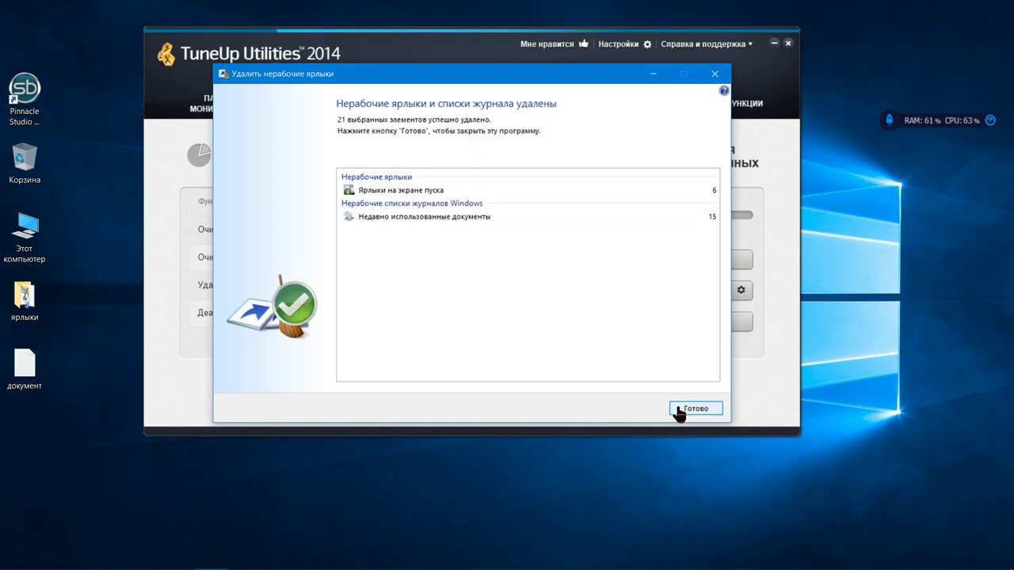
left_click(674, 409)
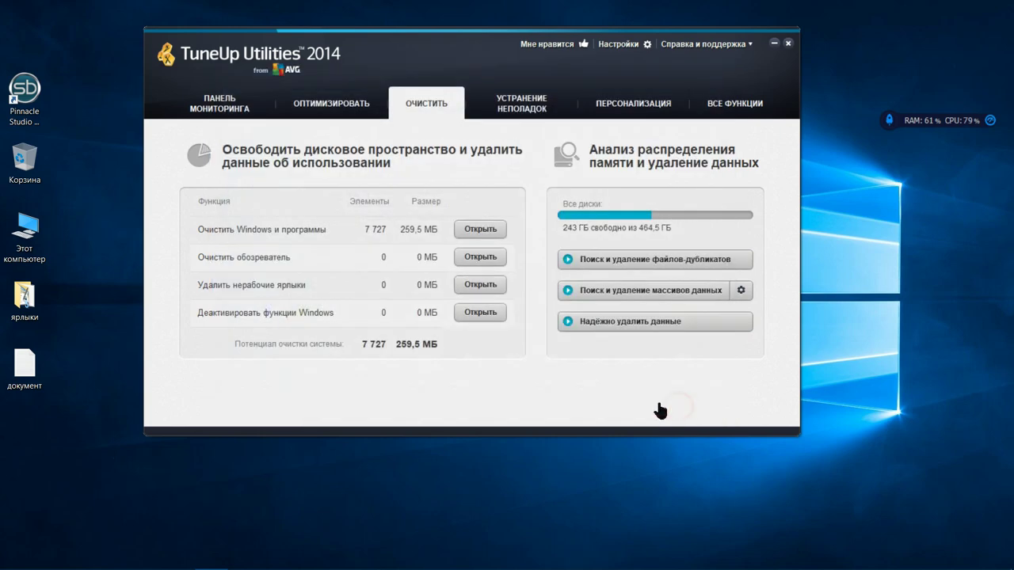
Step: Clean the preselected Windows and program files, confirming deletion of the advanced items, and close the cleanup report
left_click(478, 232)
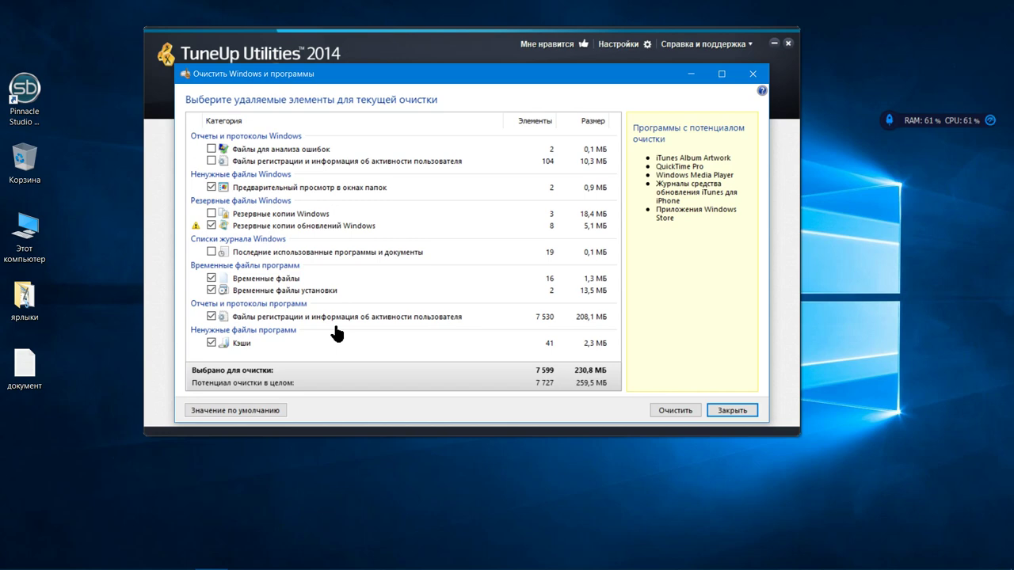
left_click(667, 412)
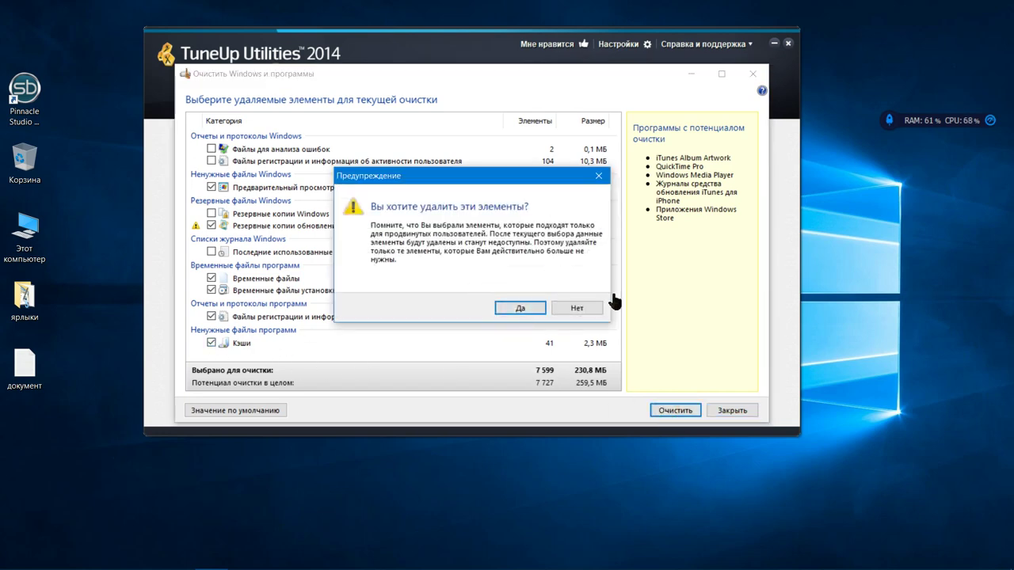
left_click(520, 308)
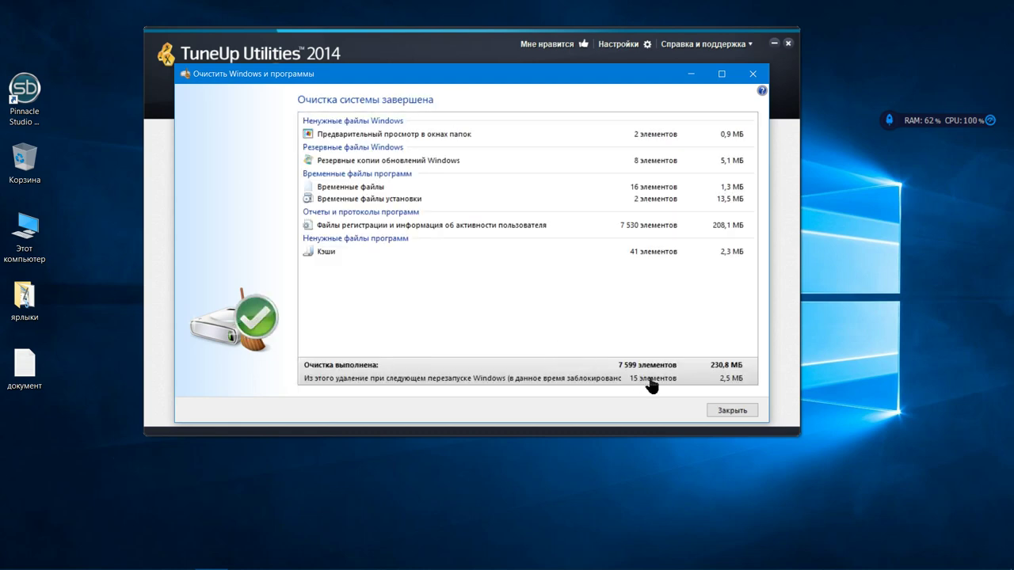
left_click(715, 409)
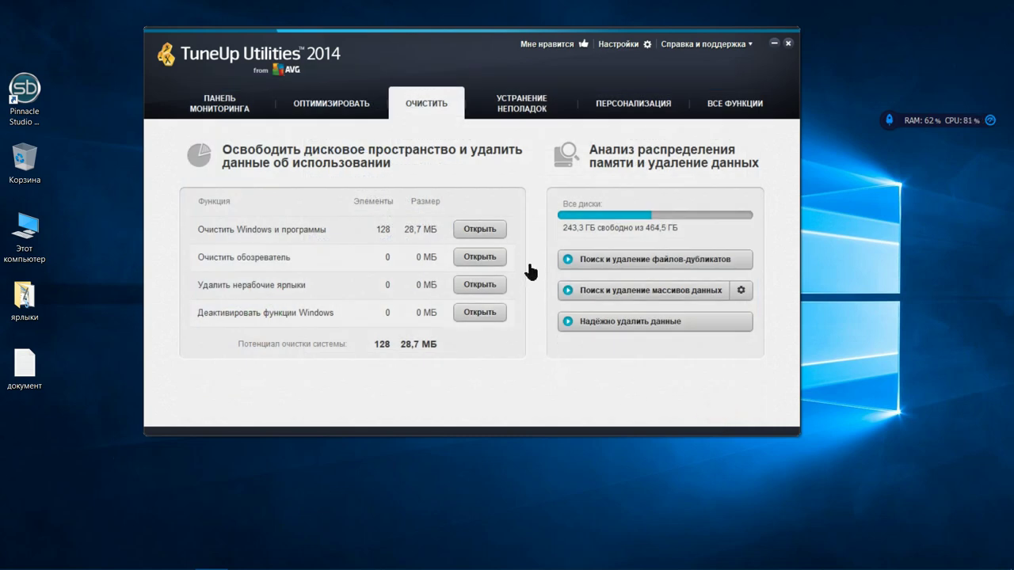
Step: Review the problem details for Состояние ПК on the monitoring dashboard and close them
left_click(182, 114)
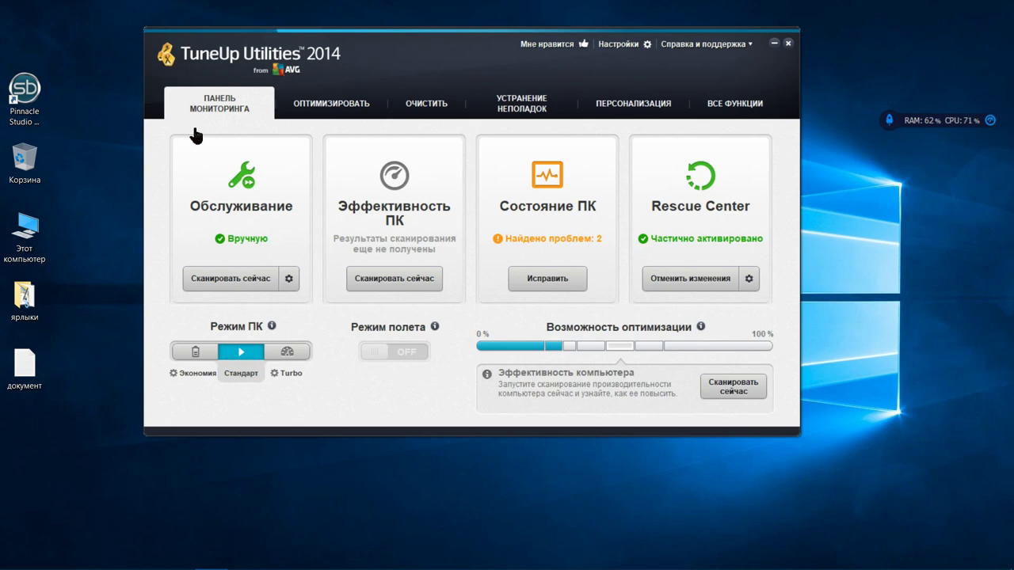
left_click(545, 287)
left_click(548, 291)
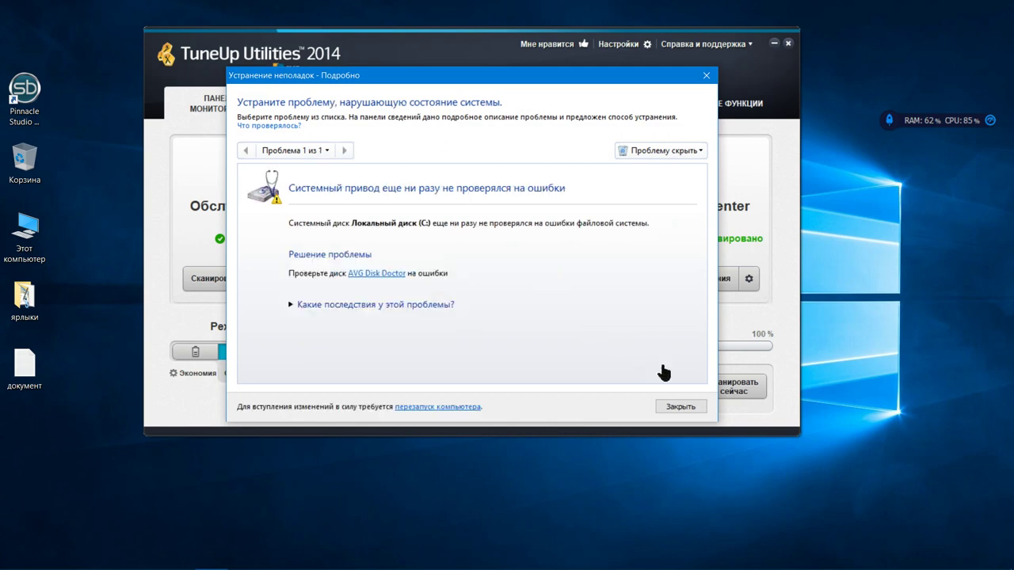
left_click(679, 406)
left_click(558, 339)
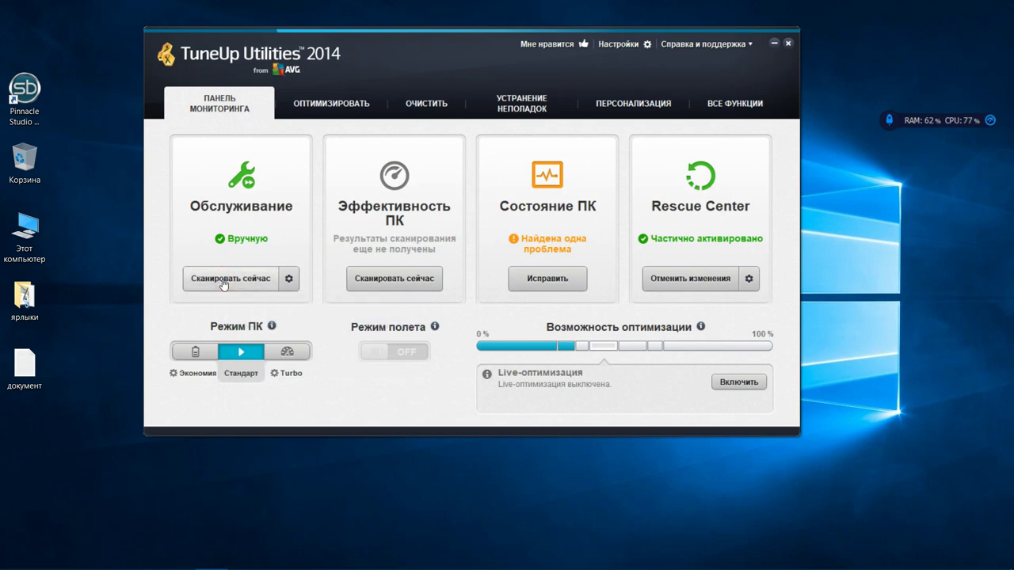
left_click(223, 286)
left_click(562, 355)
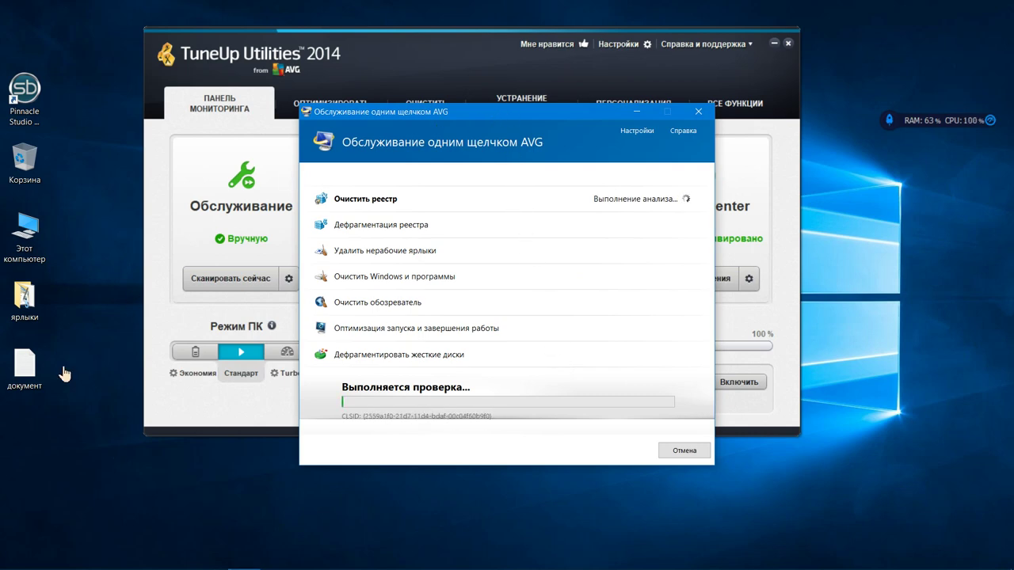
left_click(675, 451)
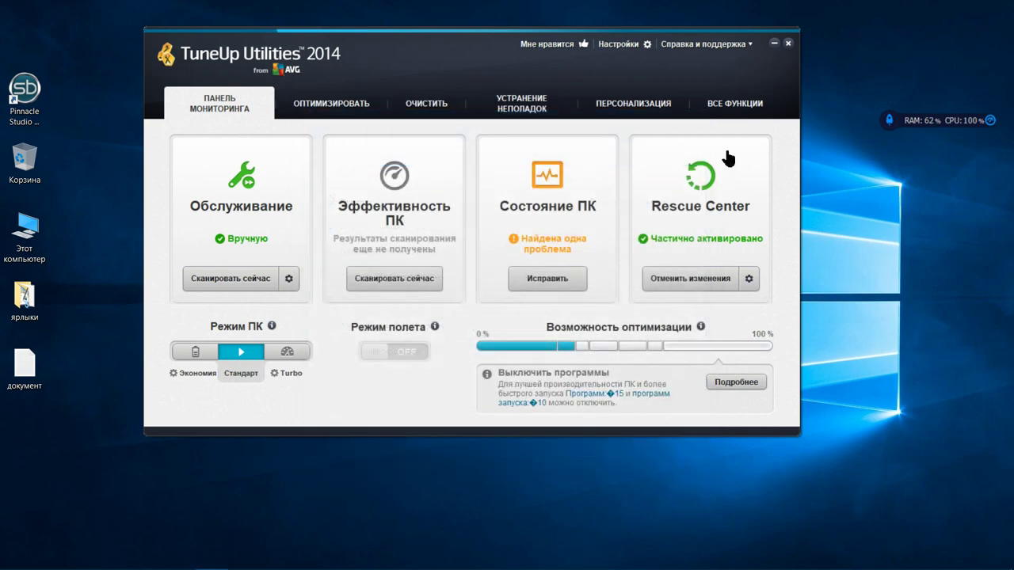
Step: Close TuneUp Utilities, launch Reg Organizer from the ярлыки desktop folder, and close the folder
left_click(789, 46)
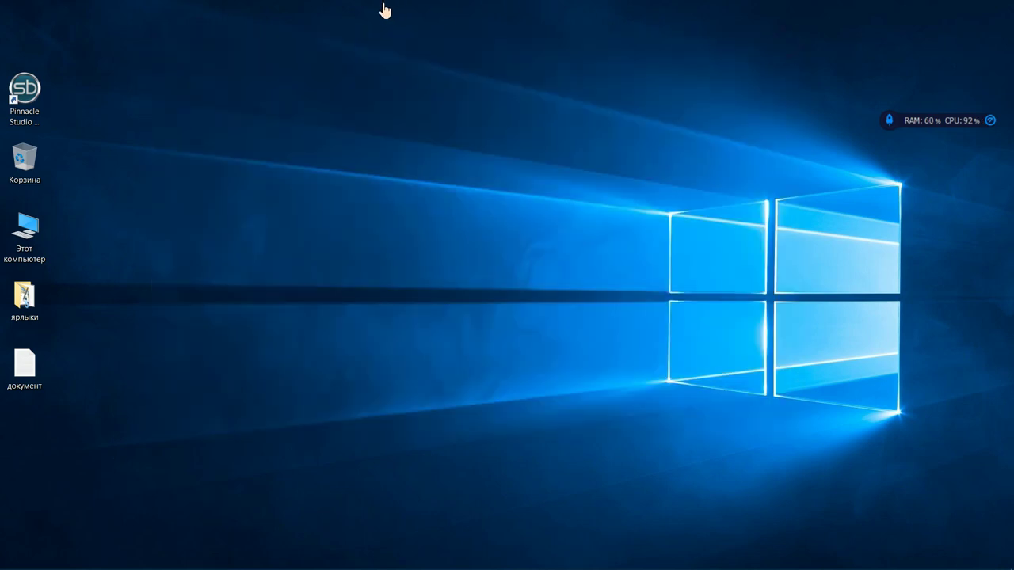
left_click(26, 319)
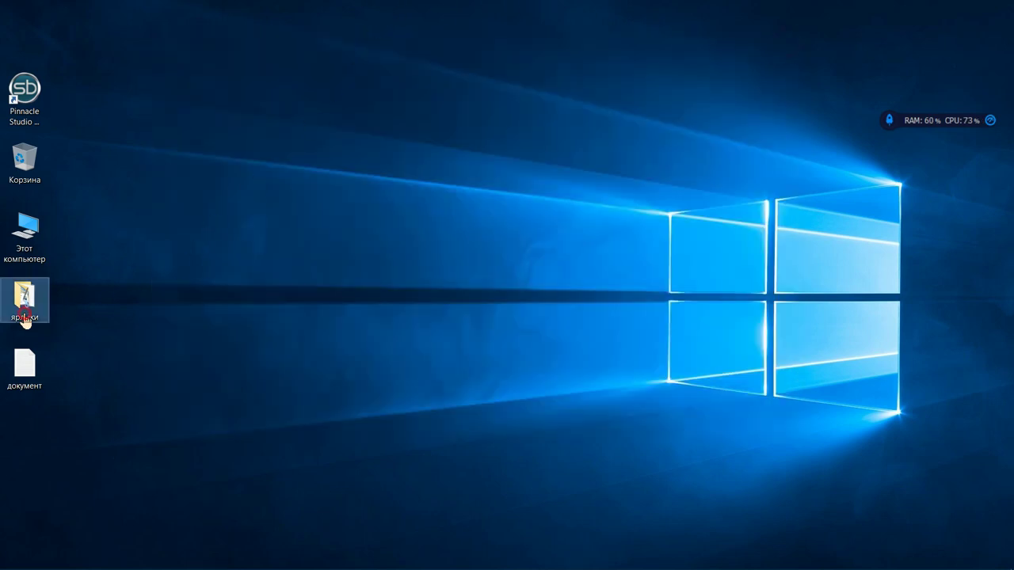
double_click(25, 318)
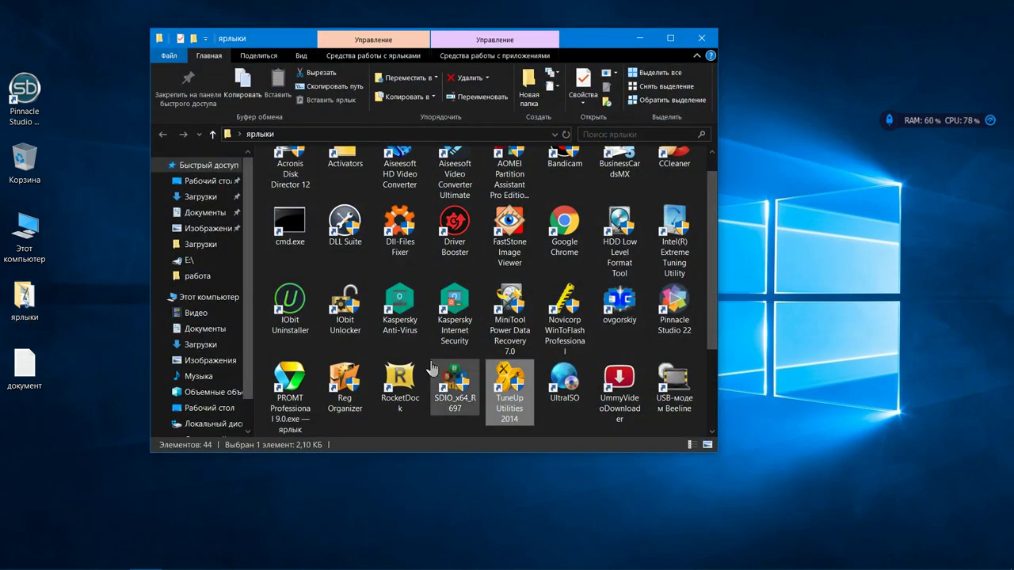
left_click(346, 380)
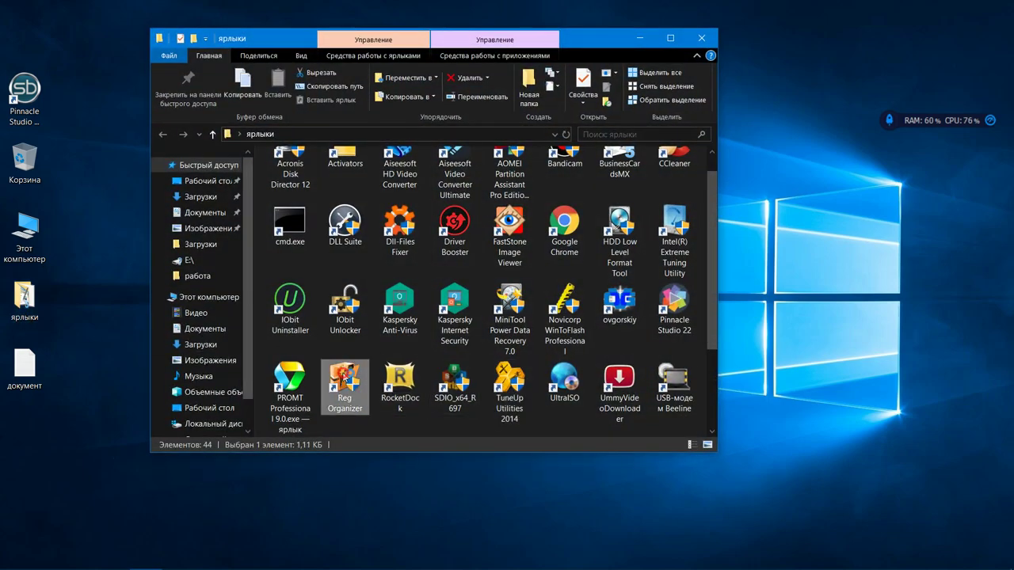
left_click(701, 38)
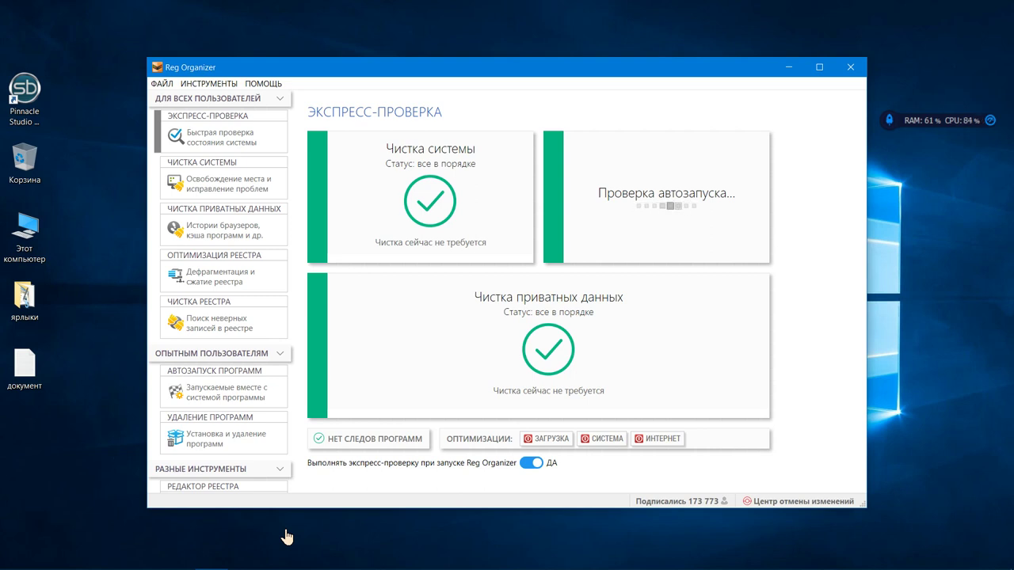
Step: Start the Чистка приватных данных scan in Reg Organizer, allowing blocking programs to close now and automatically in future cleanings
left_click(230, 131)
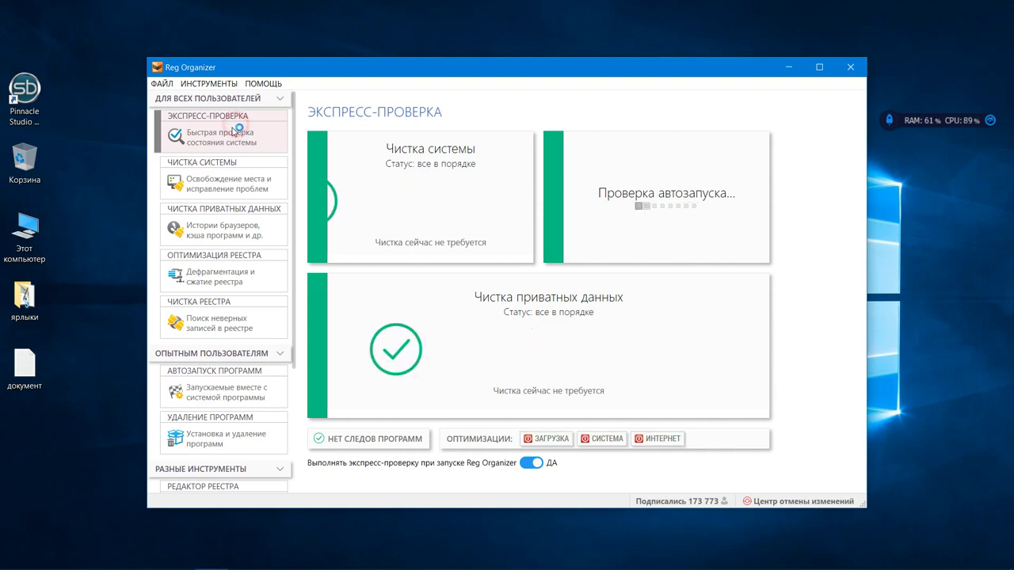
left_click(231, 133)
left_click(225, 183)
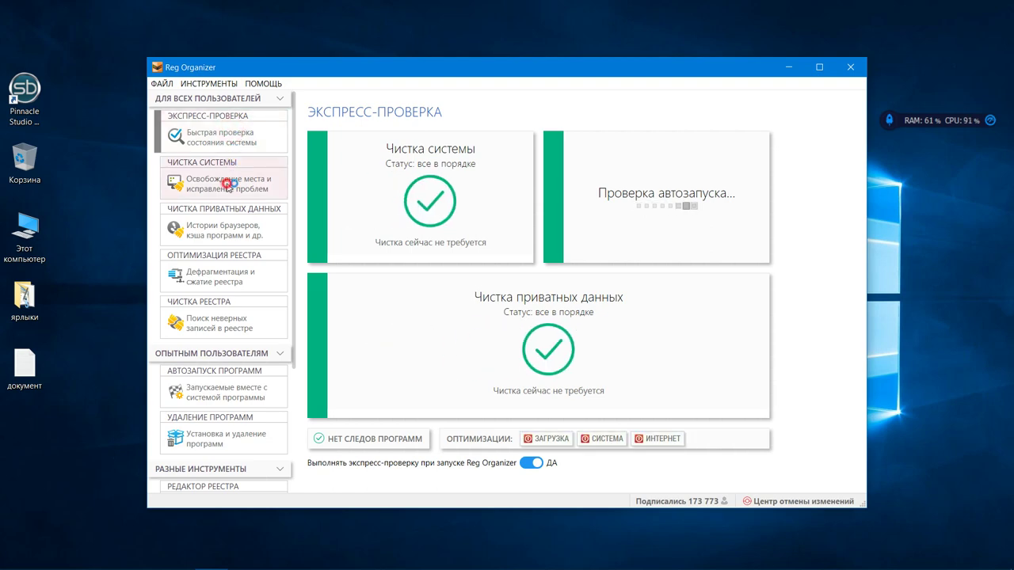
left_click(236, 231)
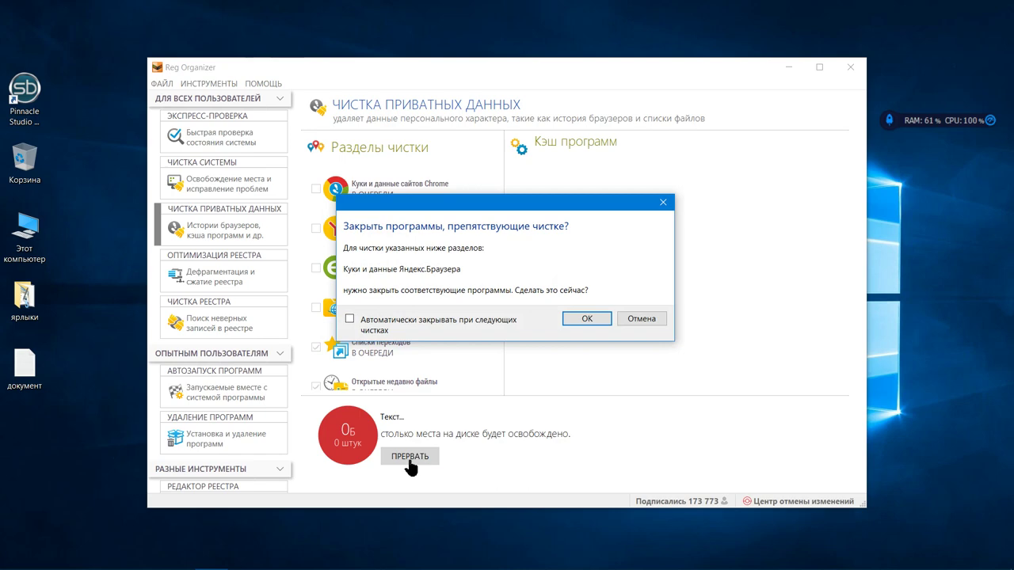
left_click(349, 319)
left_click(576, 320)
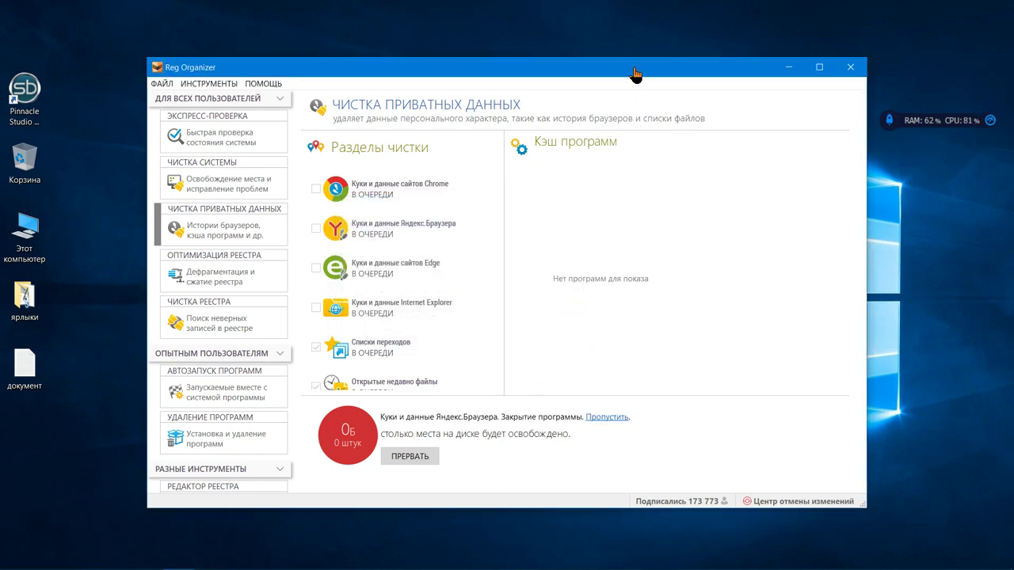
Step: Move Reg Organizer clear of the desktop performance monitor, look through its running processes and collapse the monitor
left_click_drag(631, 69, 508, 63)
left_click(990, 120)
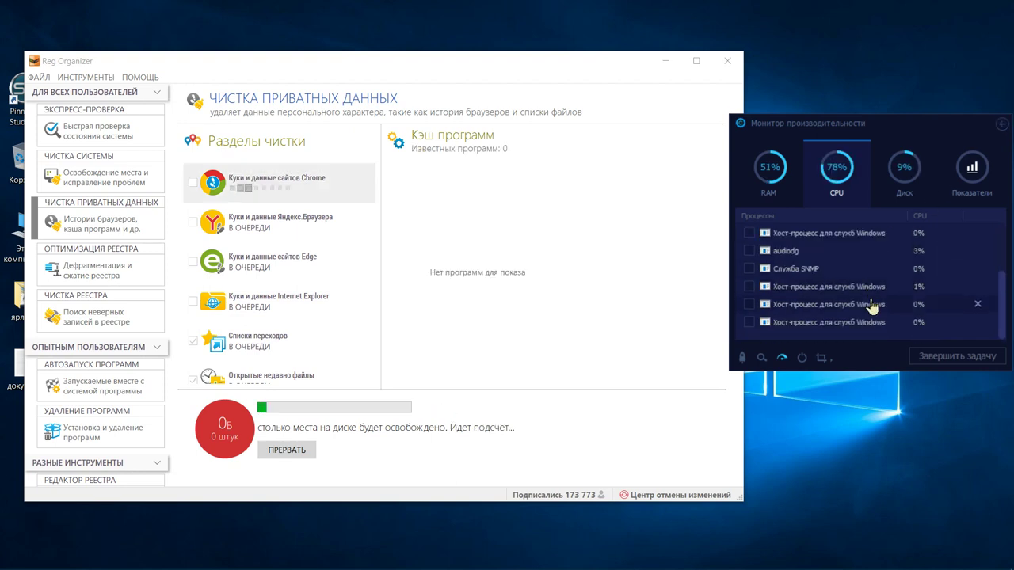
scroll(808, 249, "down", 3)
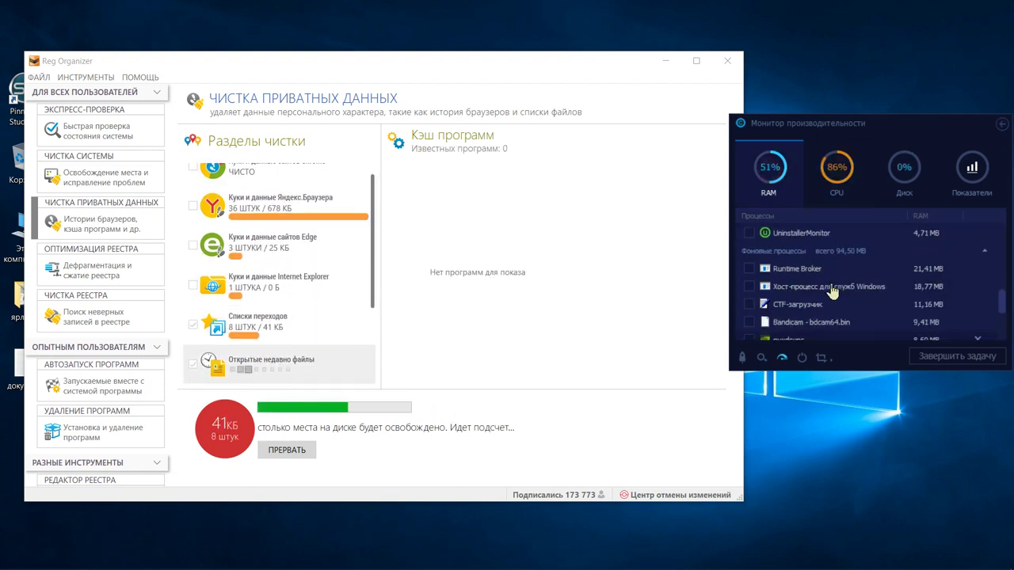
scroll(831, 289, "down", 2)
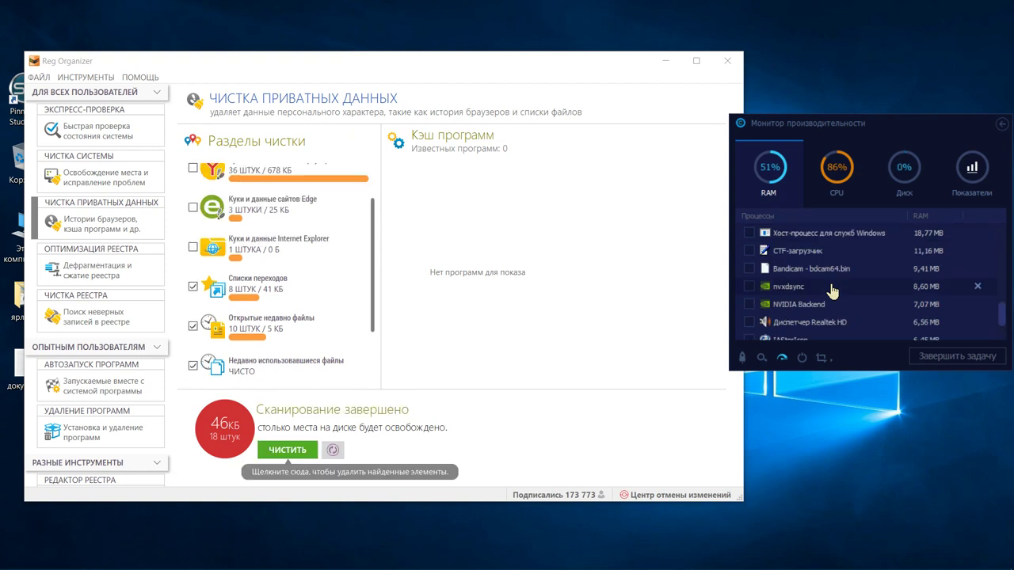
left_click(1001, 124)
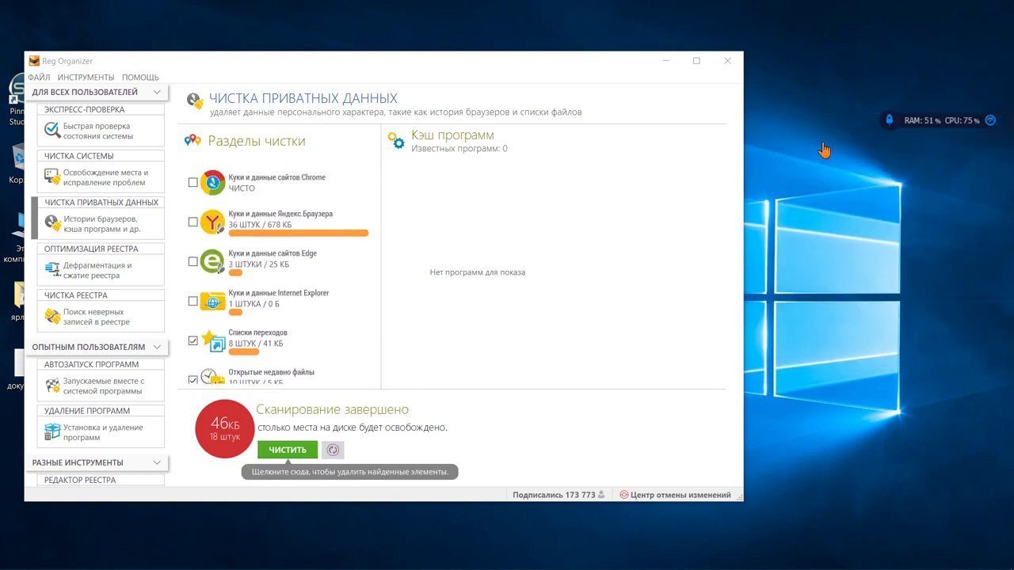
Step: Clean the private data found by the scan, recenter the Reg Organizer window, and dismiss the cleaning report
left_click(294, 447)
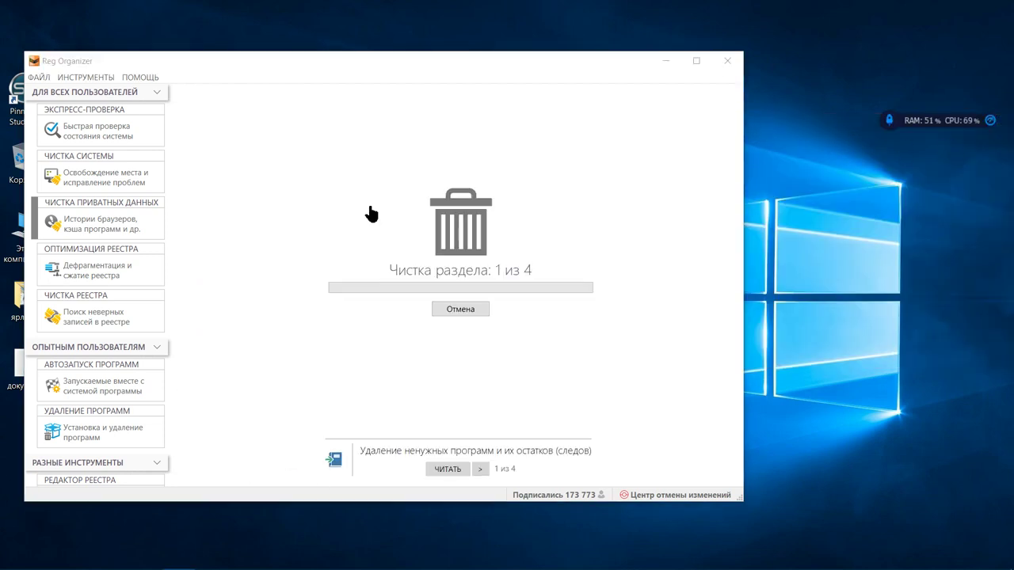
left_click_drag(344, 63, 441, 65)
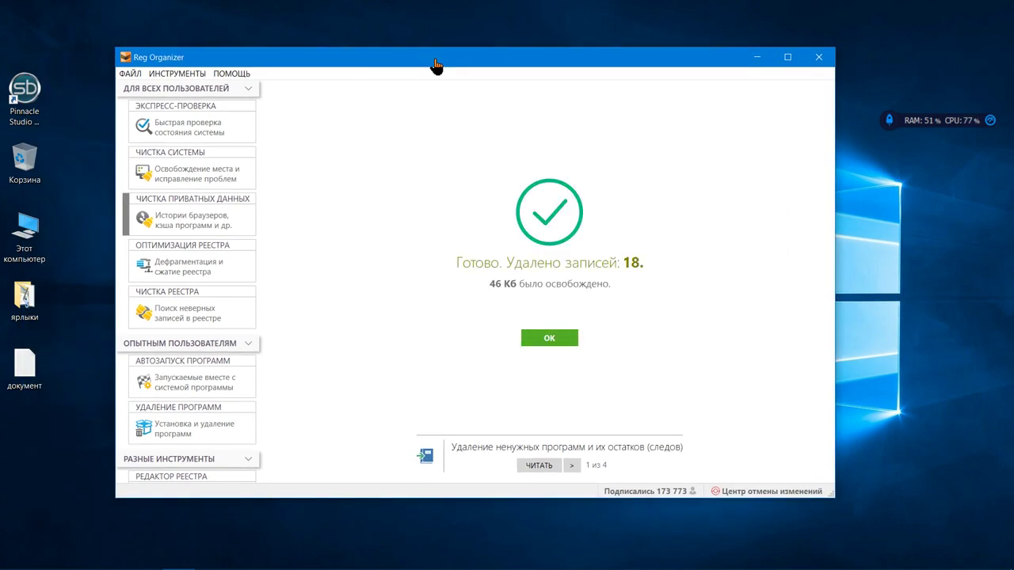
left_click(538, 339)
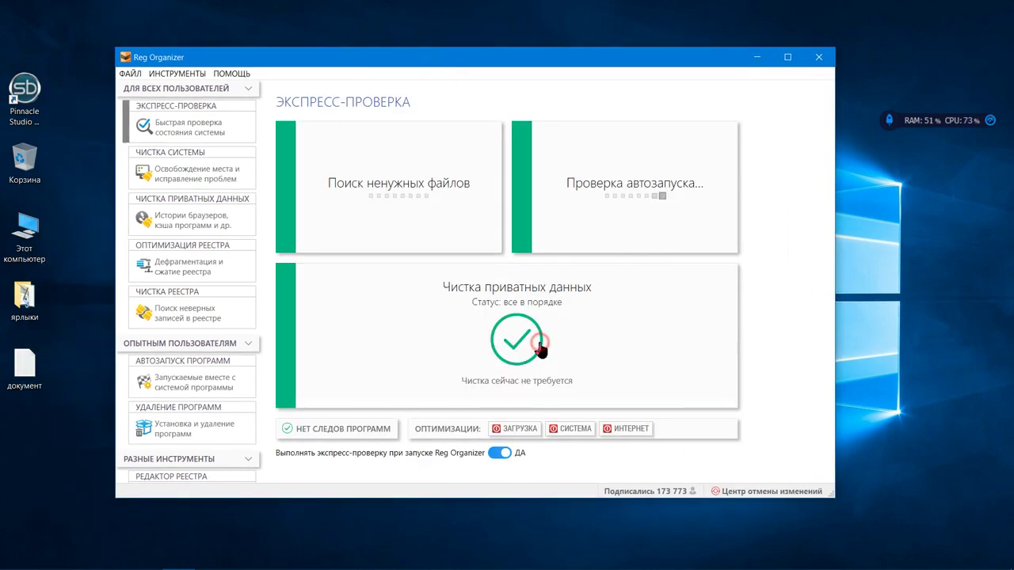
Step: Review the full list of autostart programs and delete the CCleaner entry from it
left_click(242, 385)
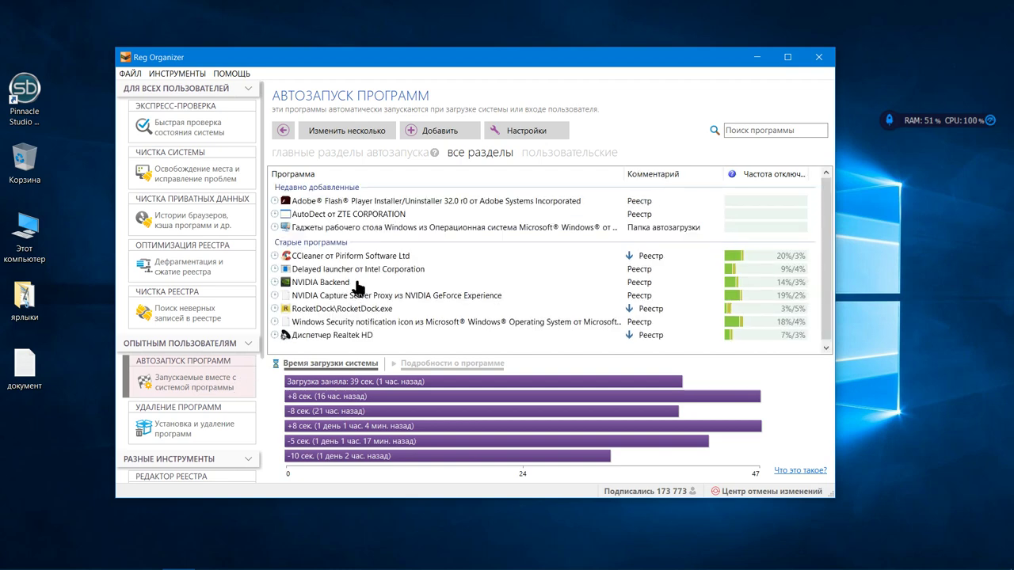
scroll(354, 287, "down", 1)
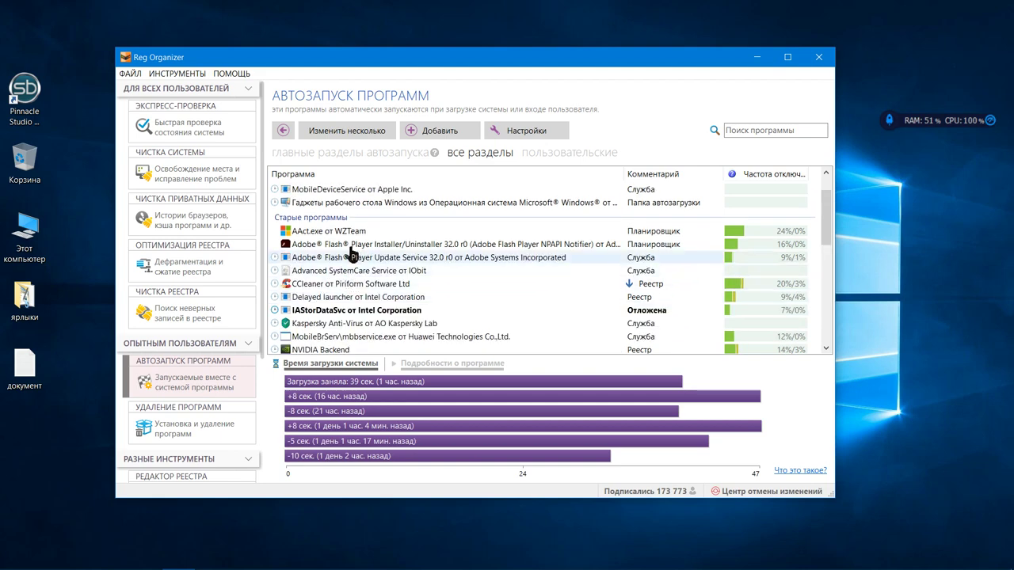
scroll(357, 198, "up", 1)
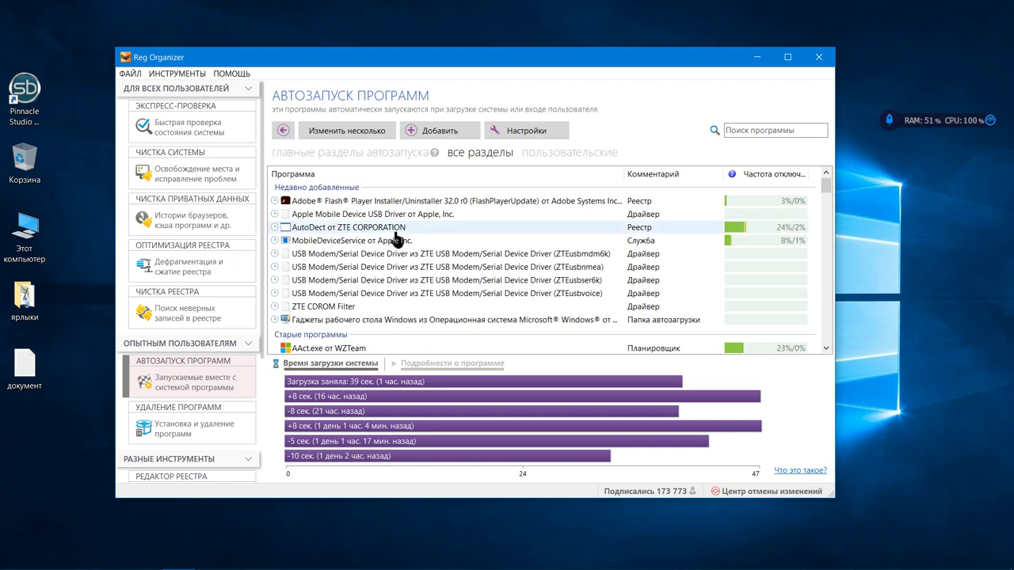
scroll(410, 207, "down", 1)
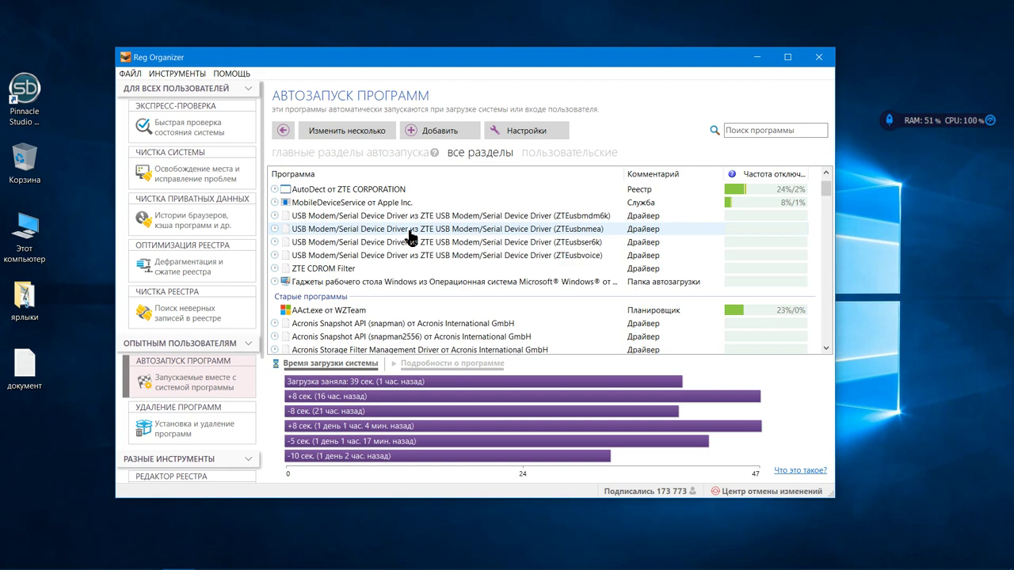
scroll(410, 238, "down", 3)
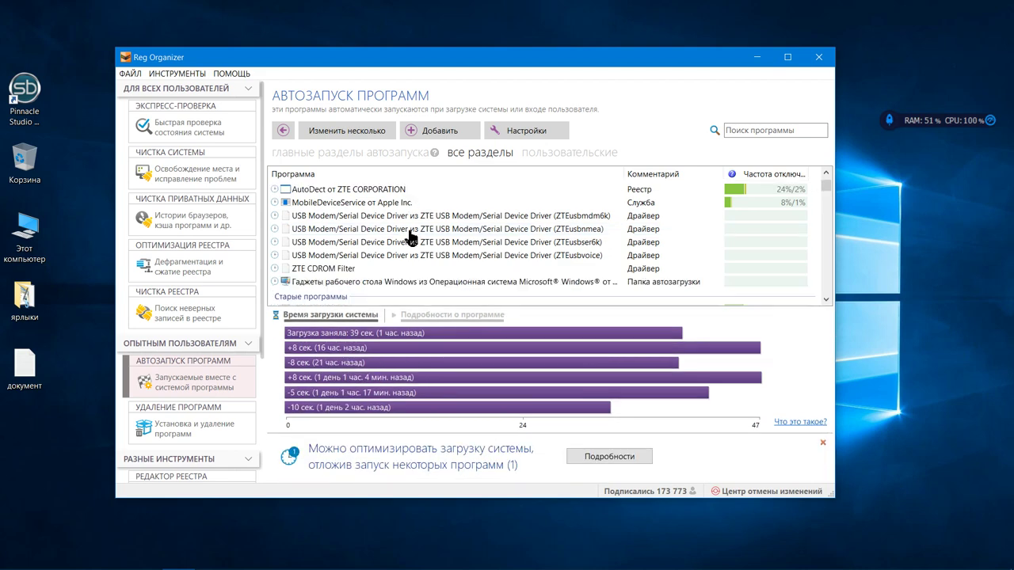
scroll(409, 237, "down", 1)
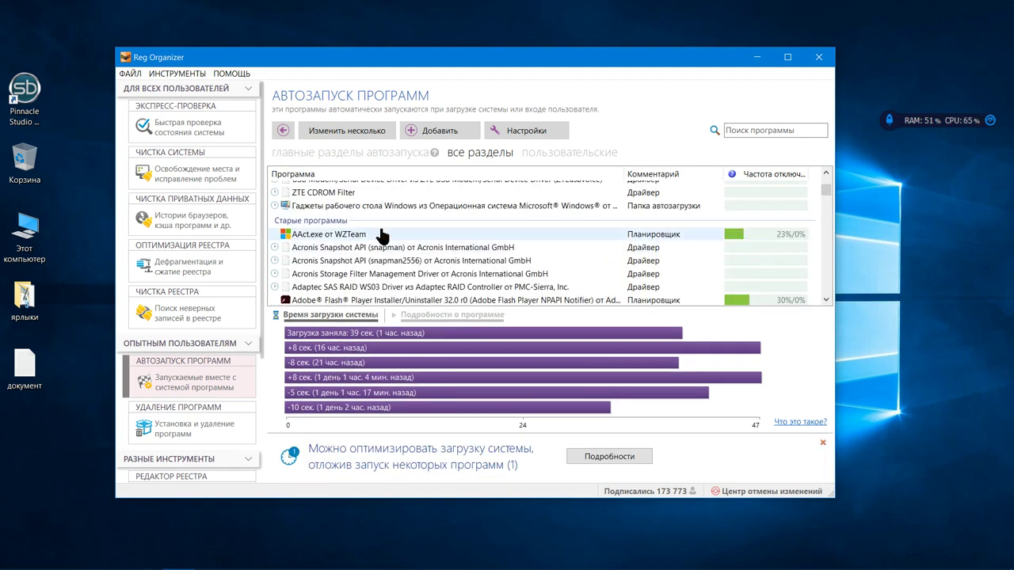
scroll(418, 240, "down", 2)
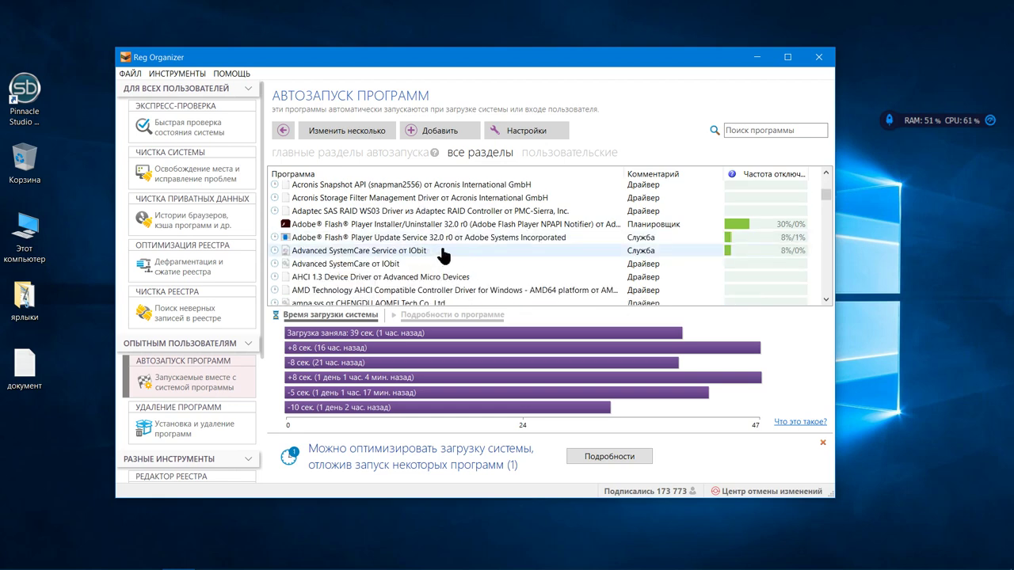
scroll(442, 255, "down", 2)
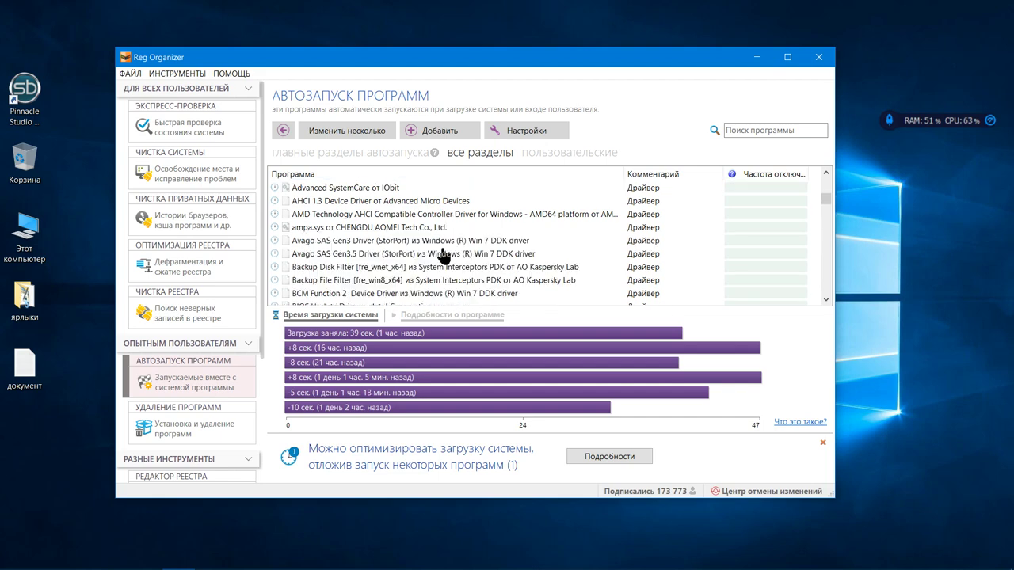
scroll(443, 255, "down", 3)
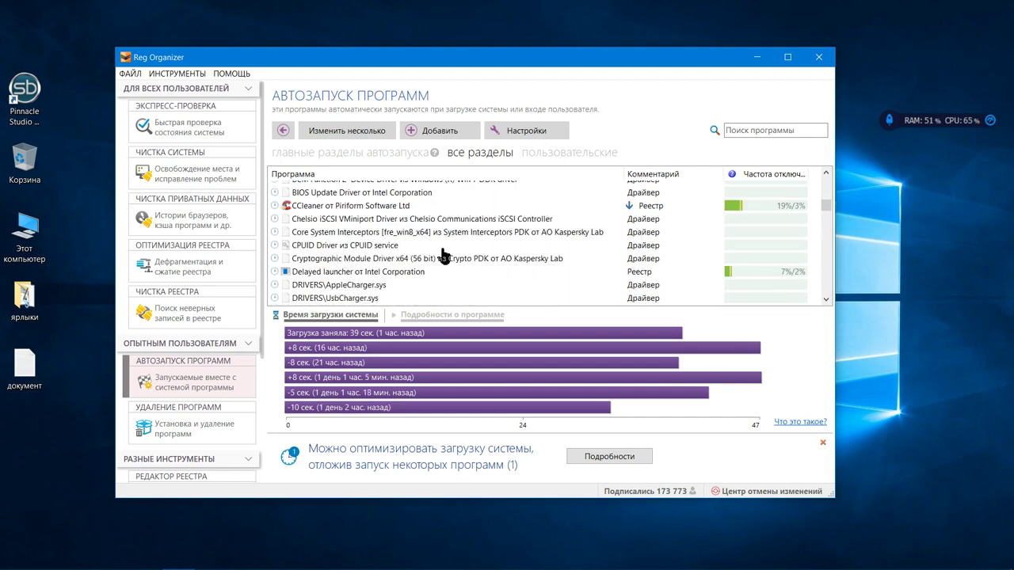
left_click(435, 206)
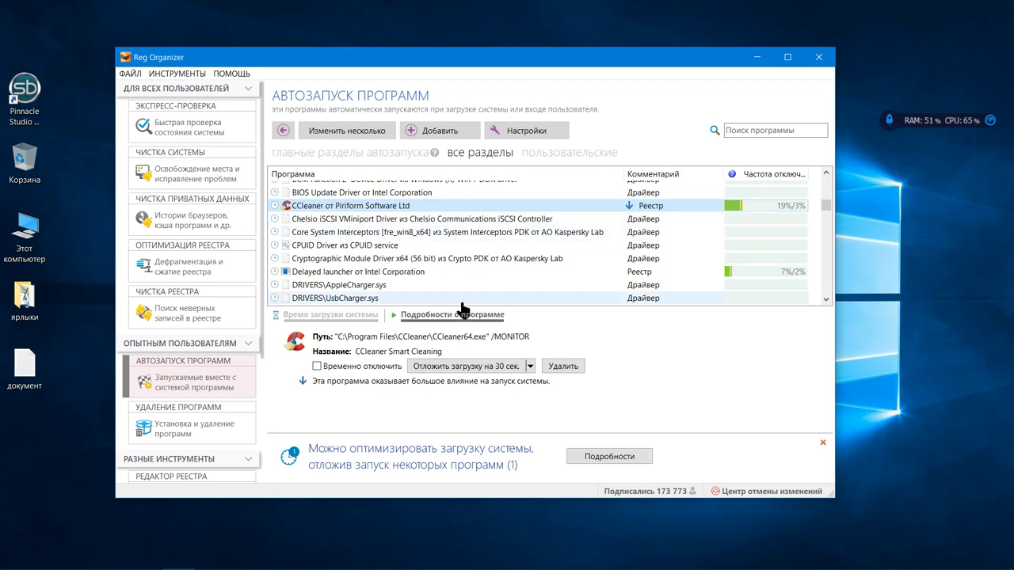
left_click(573, 368)
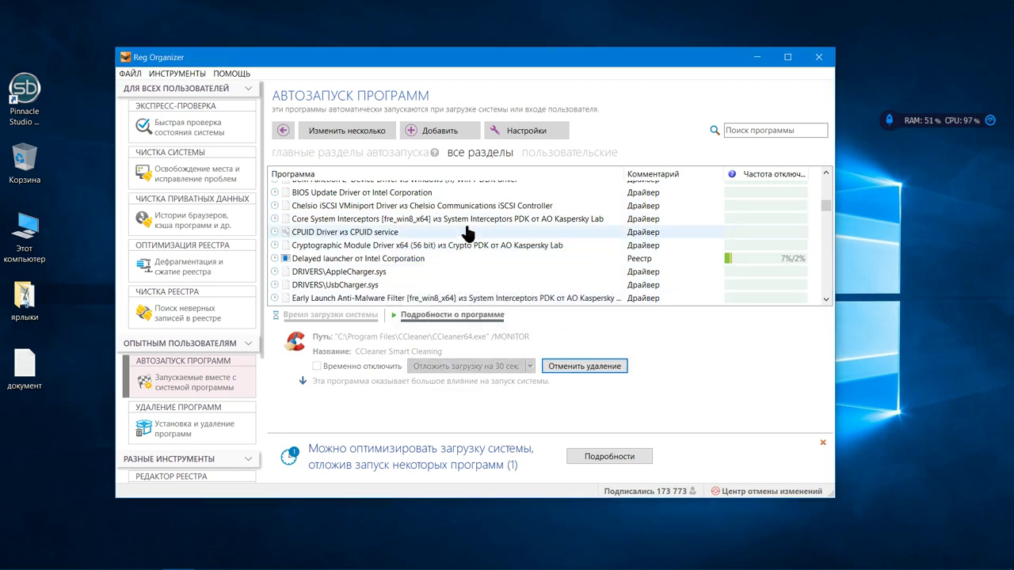
Step: Examine the remaining autostart programs, services and drivers, including the details of the Reg Organizer StartupCheckingService.exe entry
scroll(467, 232, "down", 4)
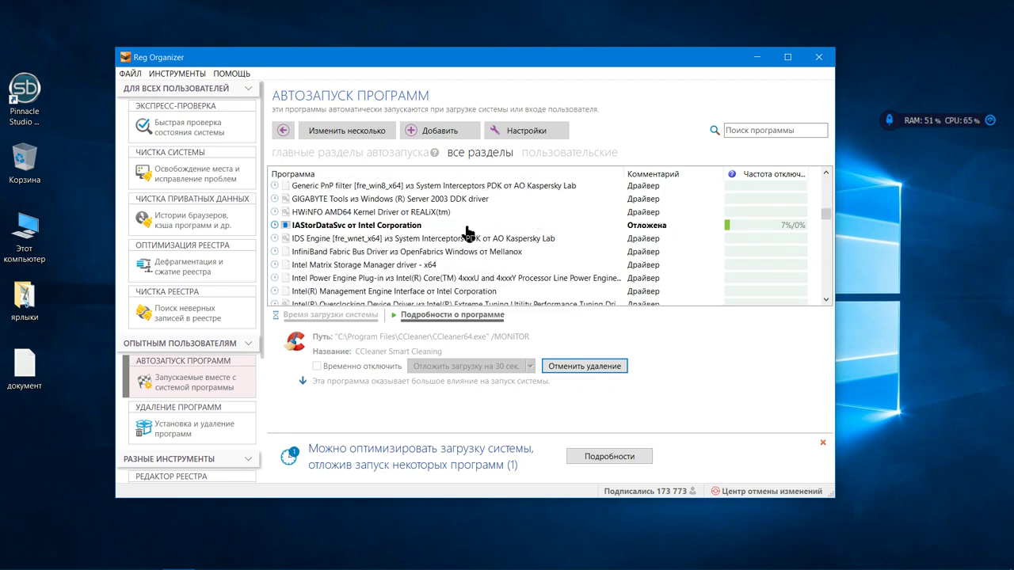
scroll(468, 232, "down", 6)
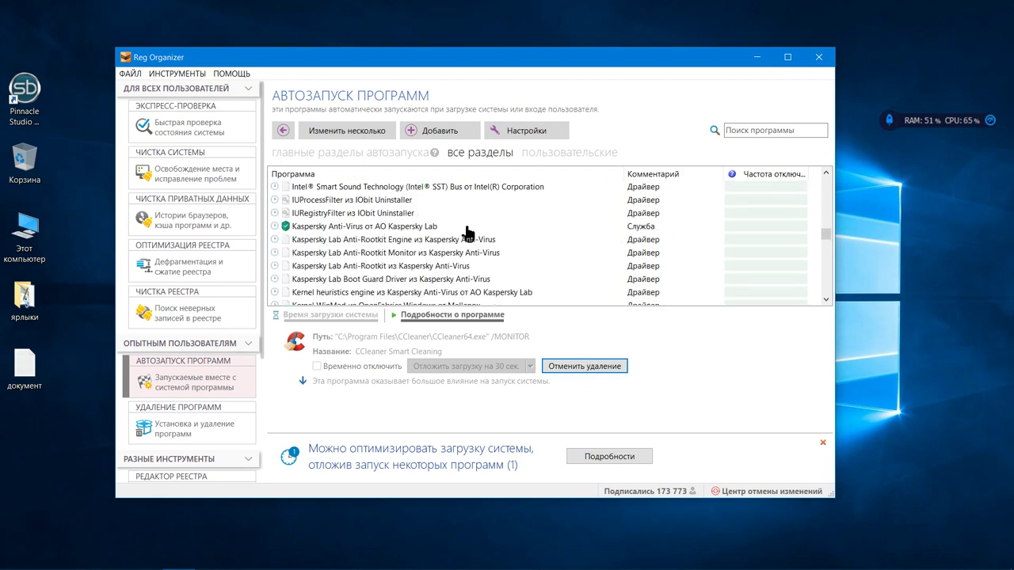
scroll(468, 232, "down", 8)
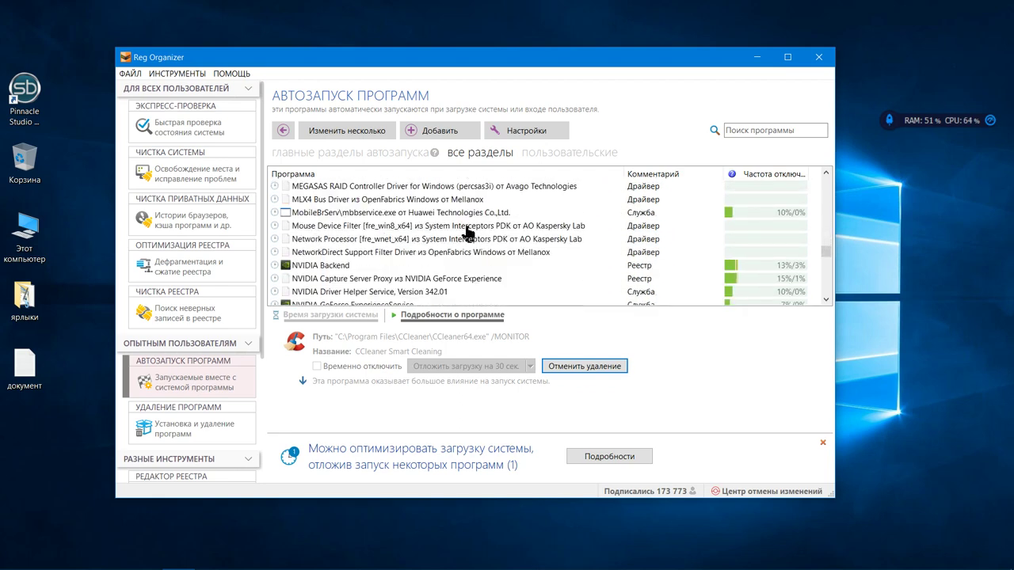
scroll(467, 232, "down", 5)
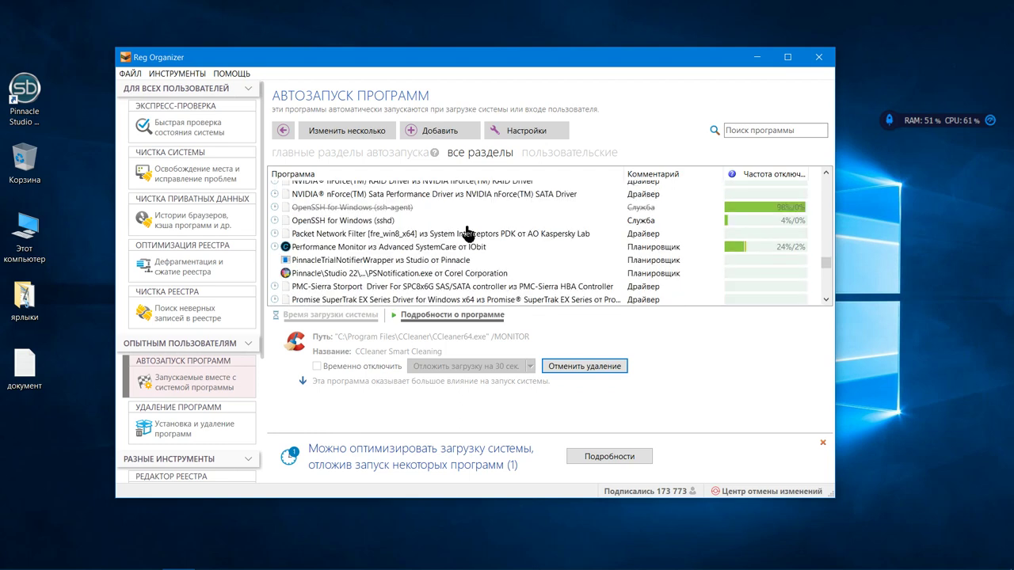
scroll(467, 232, "down", 3)
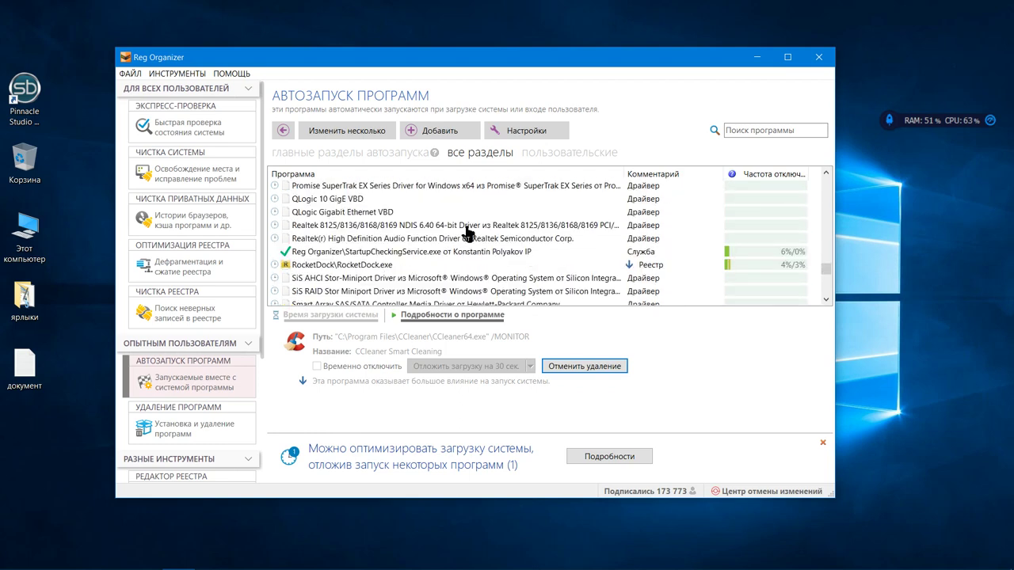
left_click(458, 254)
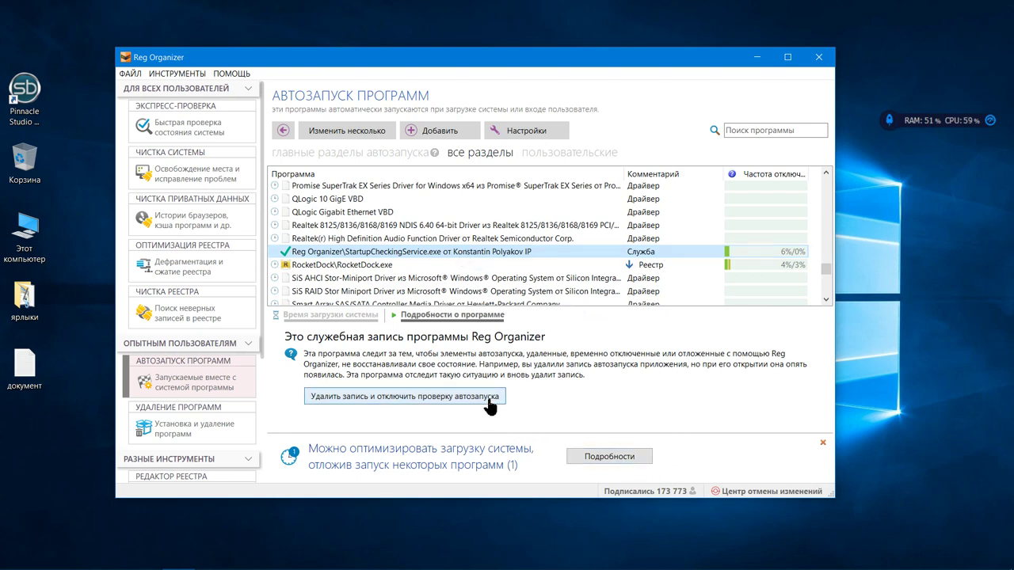
scroll(513, 267, "down", 5)
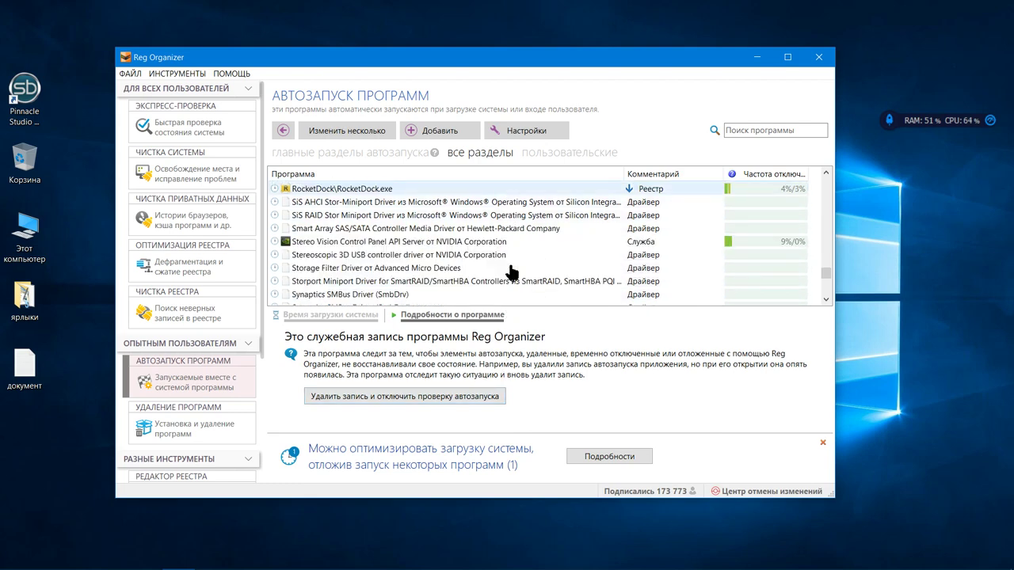
scroll(511, 272, "down", 1)
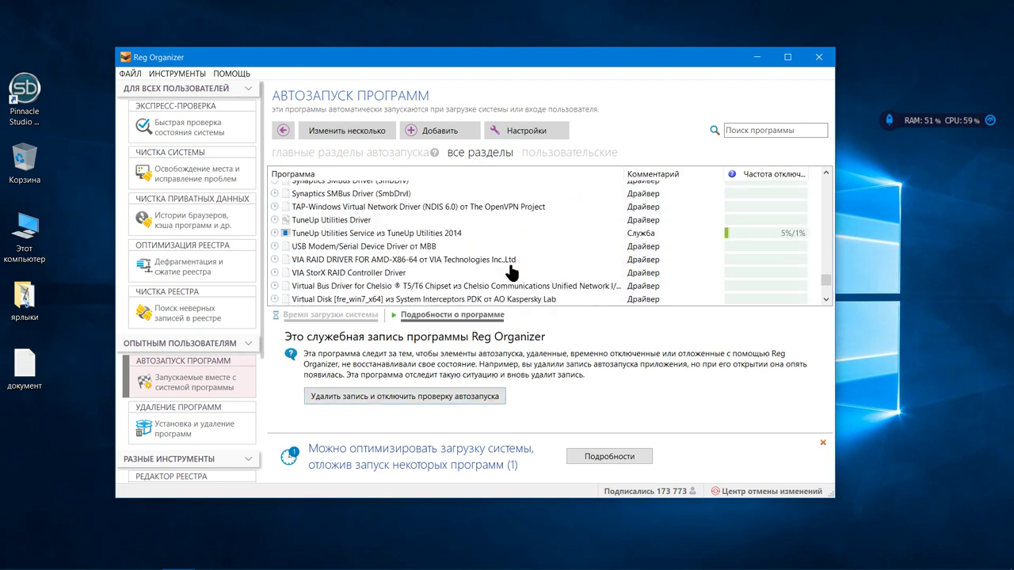
left_click(479, 233)
scroll(455, 238, "down", 1)
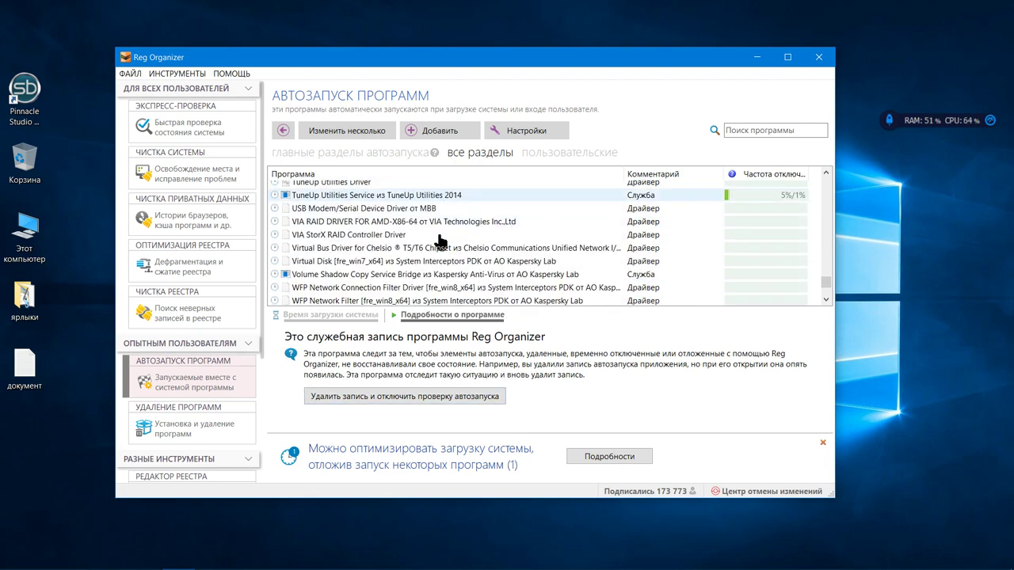
scroll(441, 241, "up", 1)
scroll(440, 241, "down", 4)
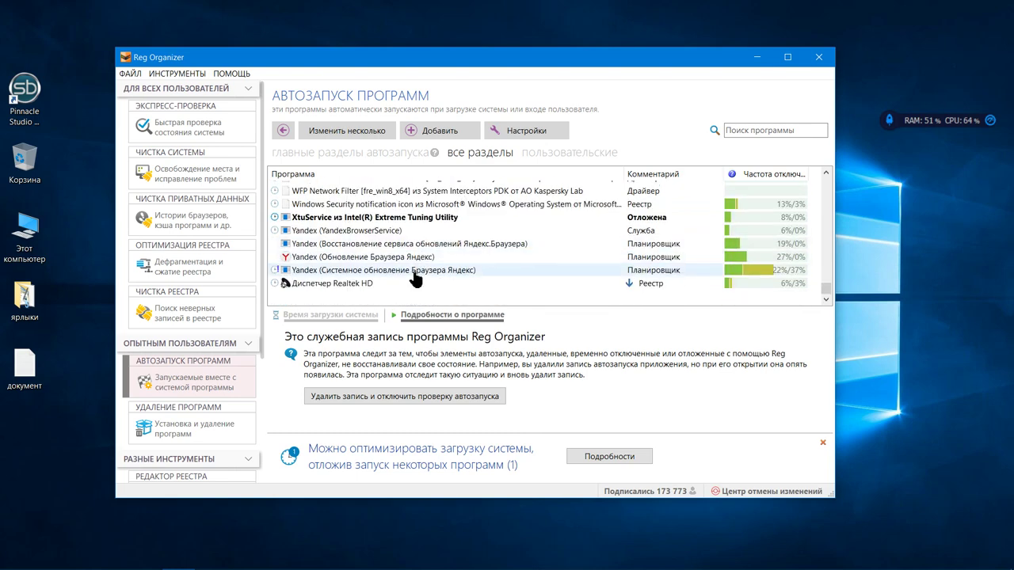
Step: Delete the Yandex (Системное обновление Браузера Яндекс) entry from the autostart programs
left_click(440, 270)
left_click(564, 367)
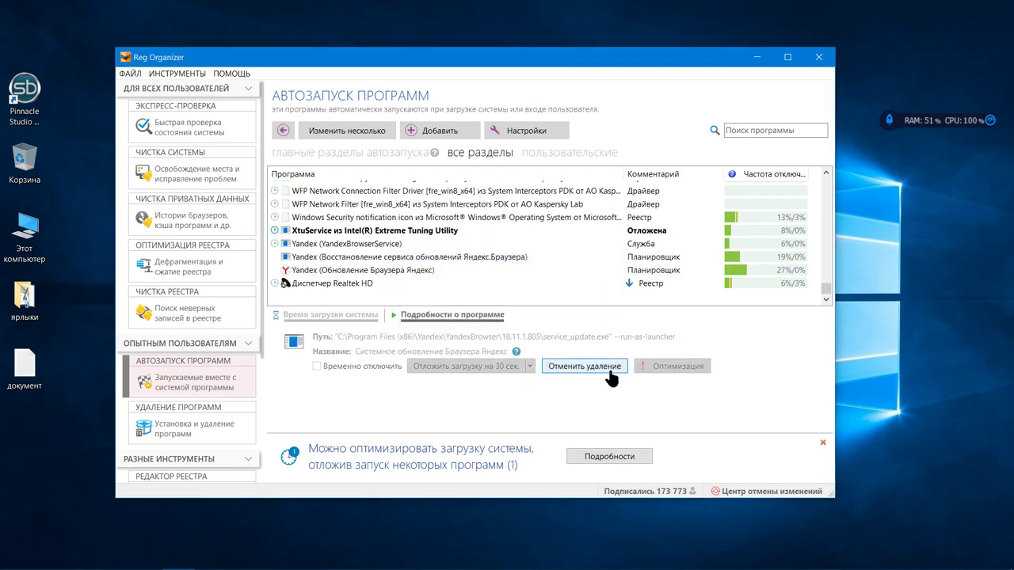
left_click(658, 364)
Step: Return to the express check and delete the Углубленный поиск неверных путей в реестре and Неверные объекты реестра records from Центр отмены изменений
left_click(225, 117)
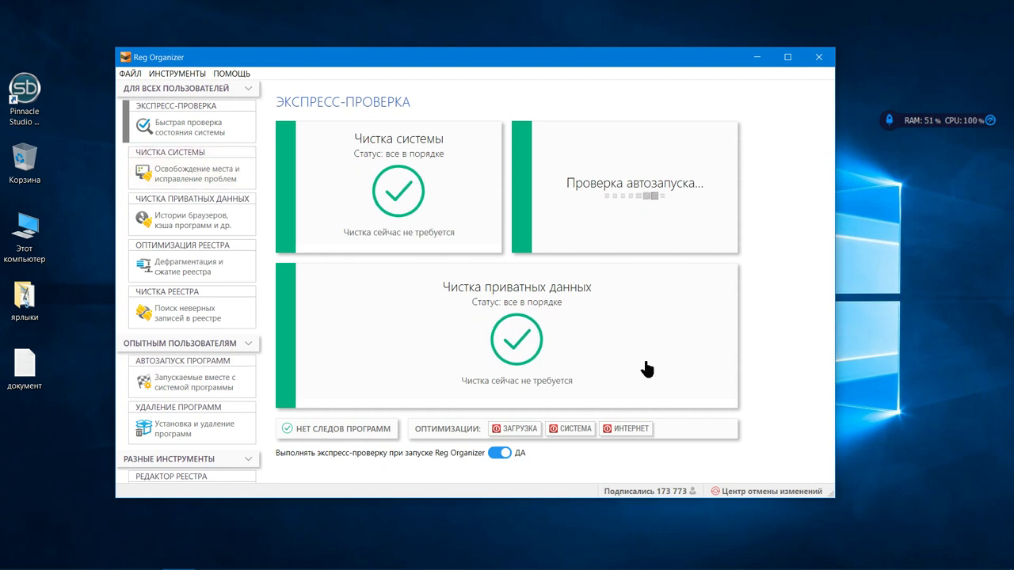
left_click(804, 492)
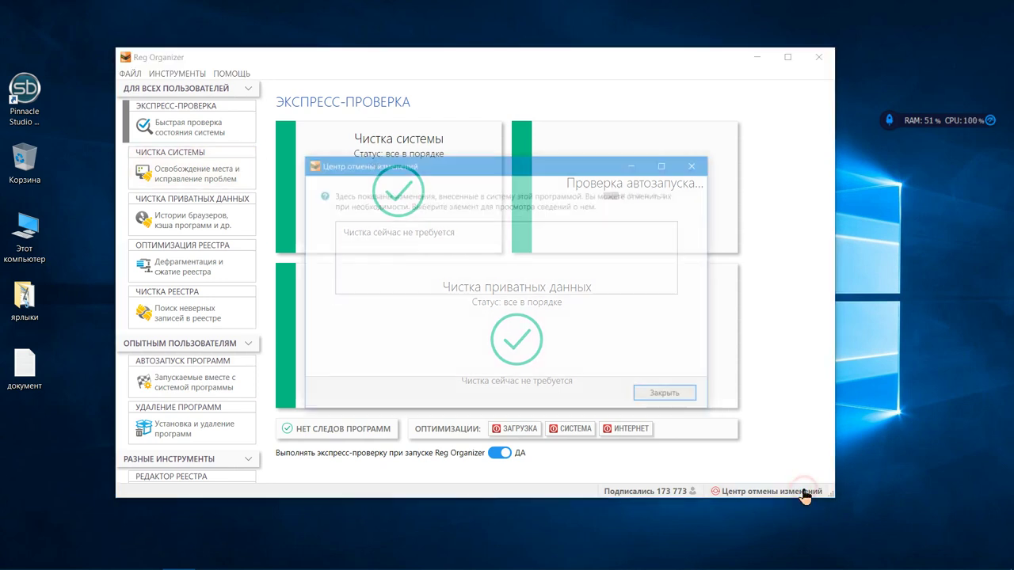
scroll(465, 252, "down", 1)
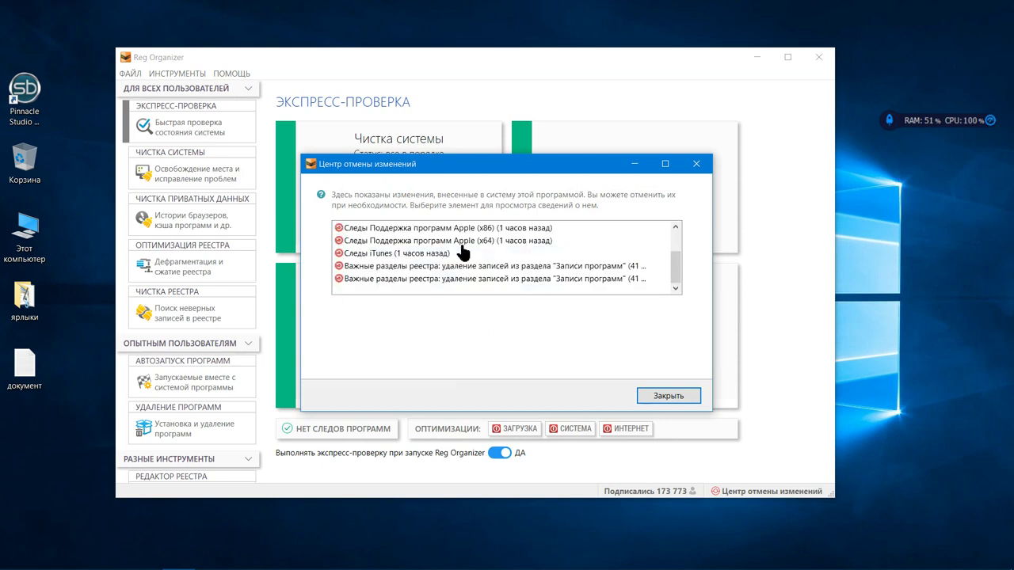
scroll(467, 246, "up", 1)
left_click(471, 229)
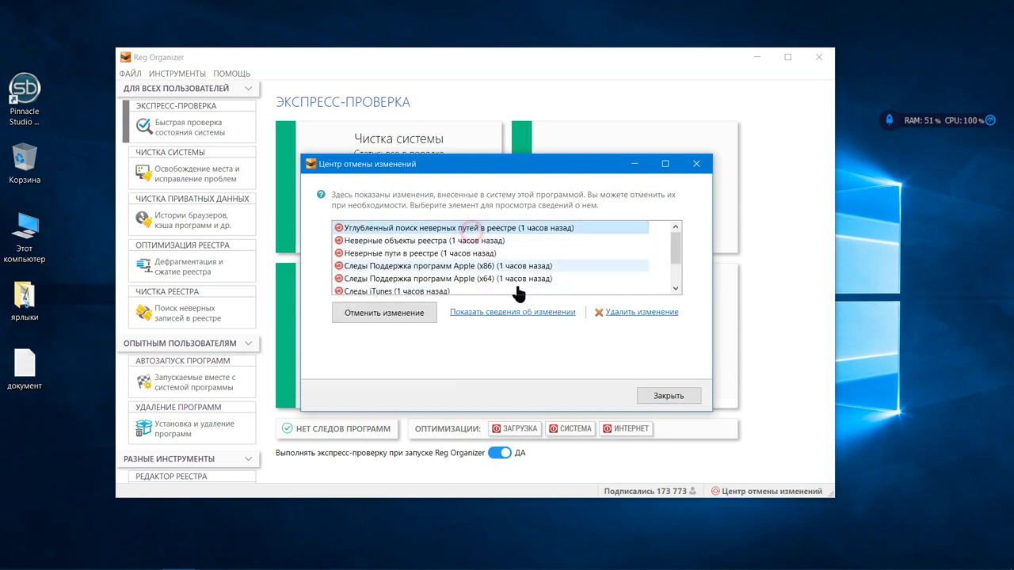
left_click(608, 312)
left_click(544, 339)
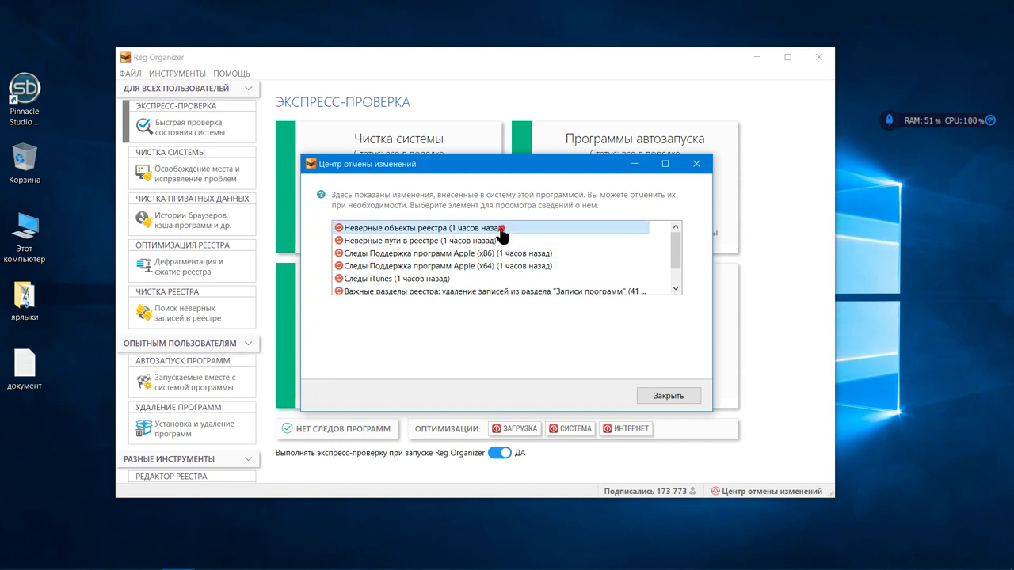
left_click(502, 228)
left_click(617, 312)
left_click(544, 338)
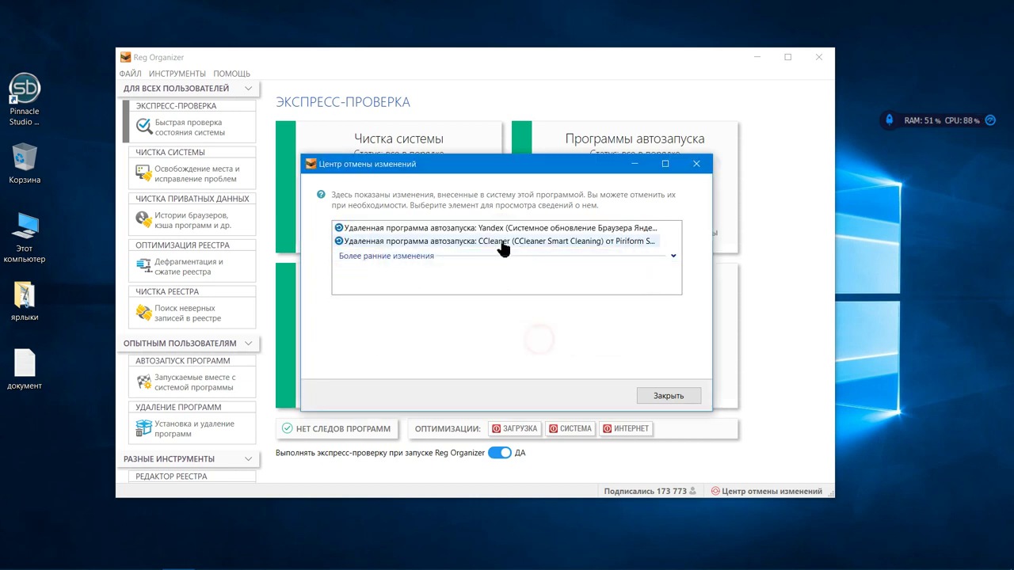
Step: Delete the undo records for the removed CCleaner and Yandex autostart programs, confirming each deletion
left_click(502, 242)
left_click(640, 312)
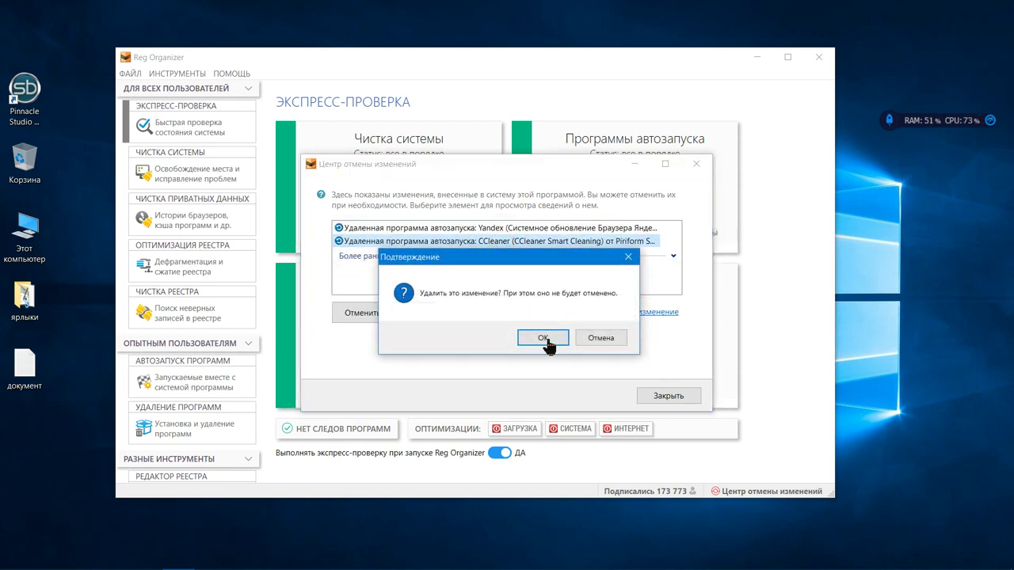
left_click(543, 338)
left_click(532, 228)
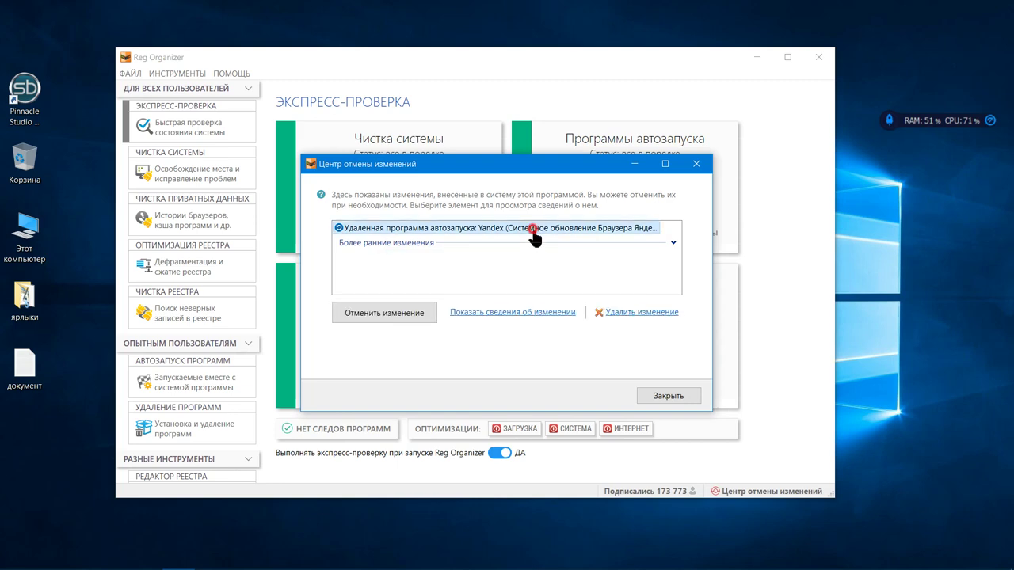
left_click(623, 313)
left_click(555, 340)
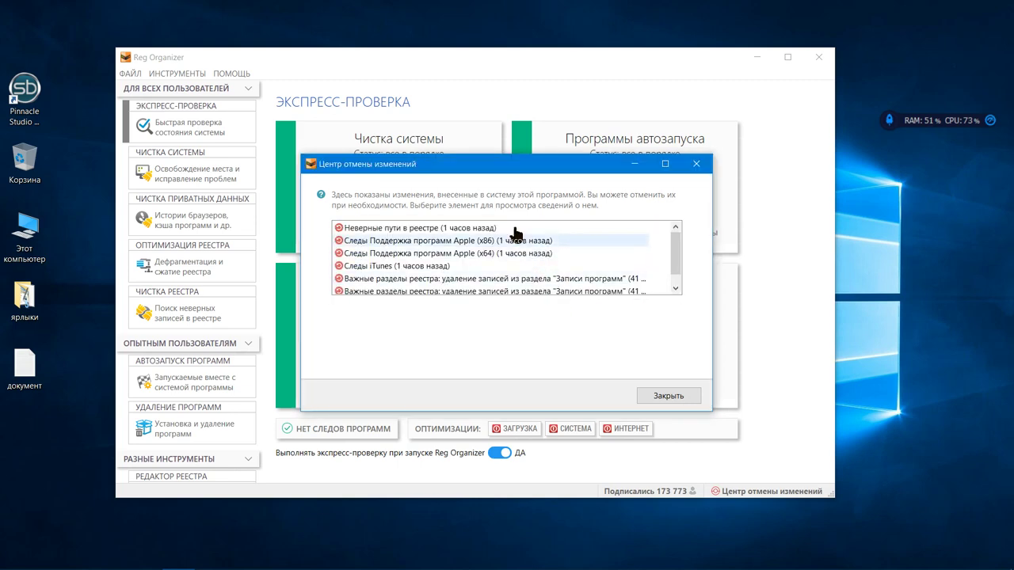
Step: Delete the Неверные пути в реестре undo record and confirm the deletion
left_click(516, 229)
left_click(633, 312)
left_click(546, 335)
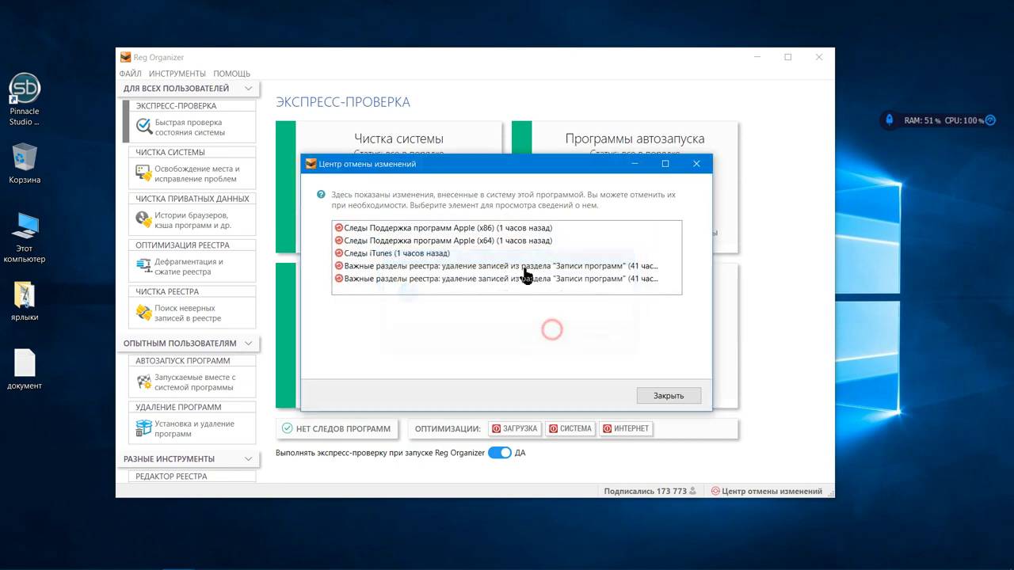
Step: Delete the undo records Следы Поддержка программ Apple (x86), Следы Поддержка программ Apple (x64) and Следы iTunes, confirming each deletion
left_click(523, 228)
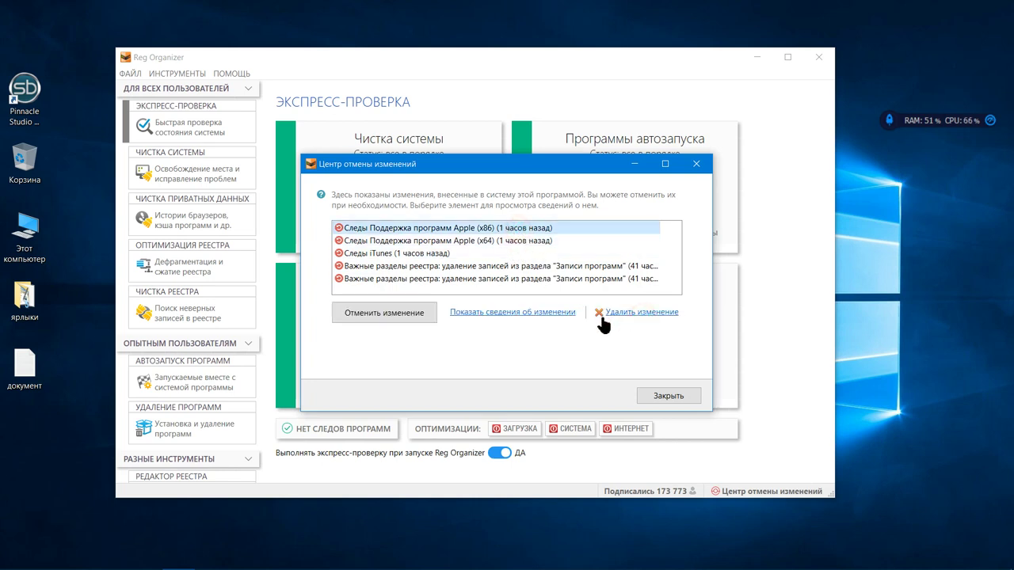
left_click(639, 312)
left_click(556, 336)
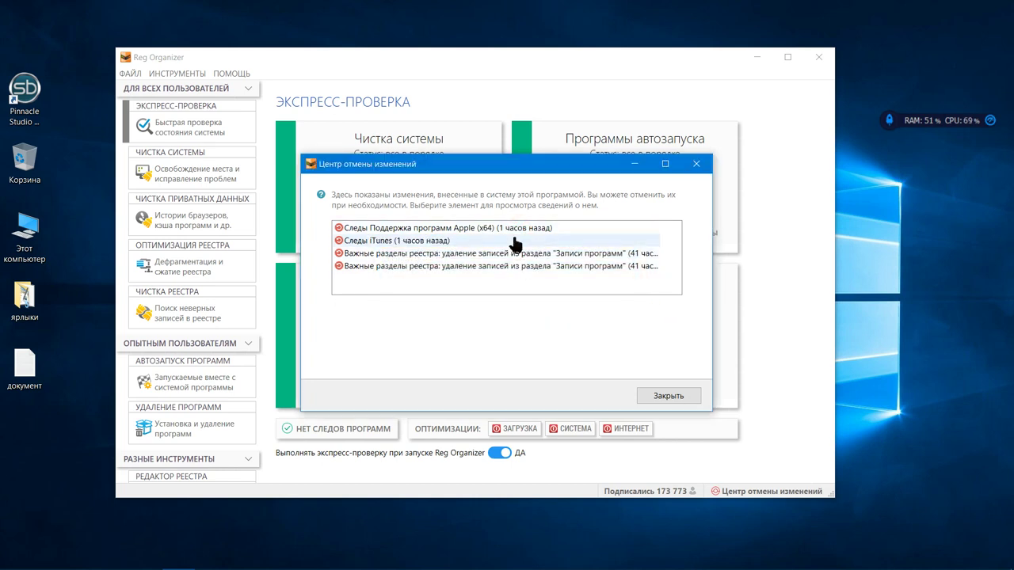
left_click(514, 229)
left_click(631, 313)
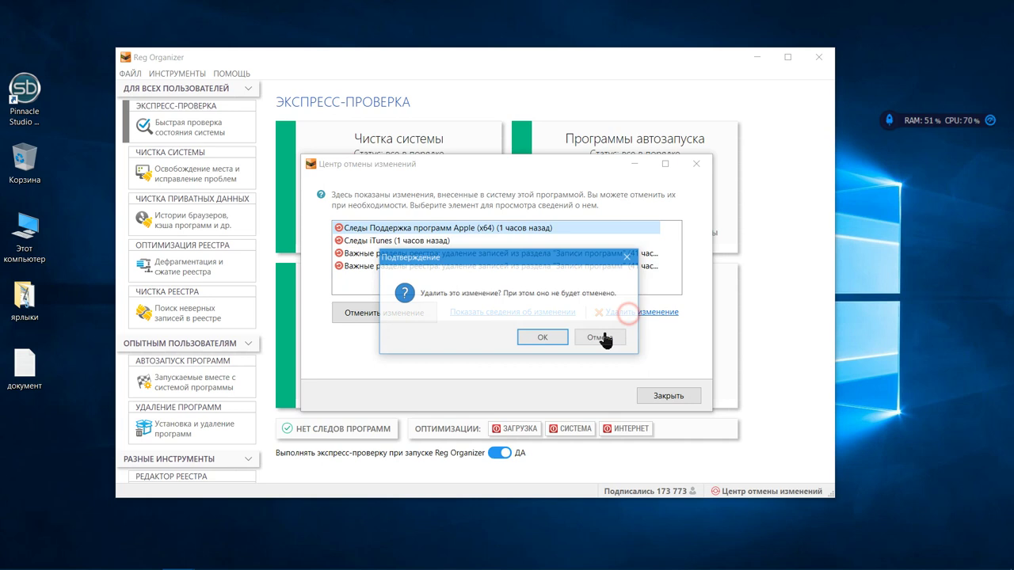
left_click(552, 337)
left_click(507, 229)
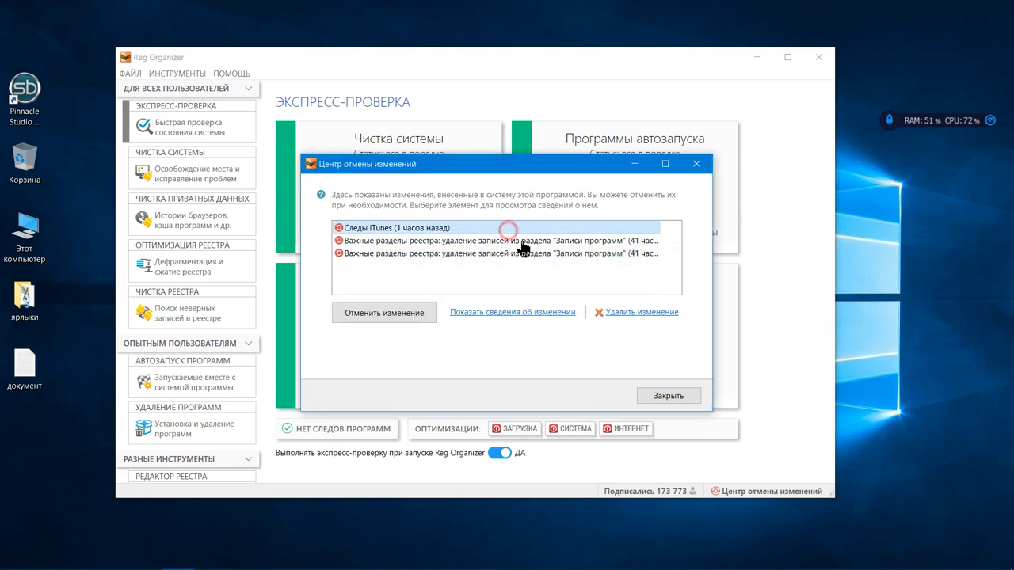
left_click(608, 312)
left_click(557, 337)
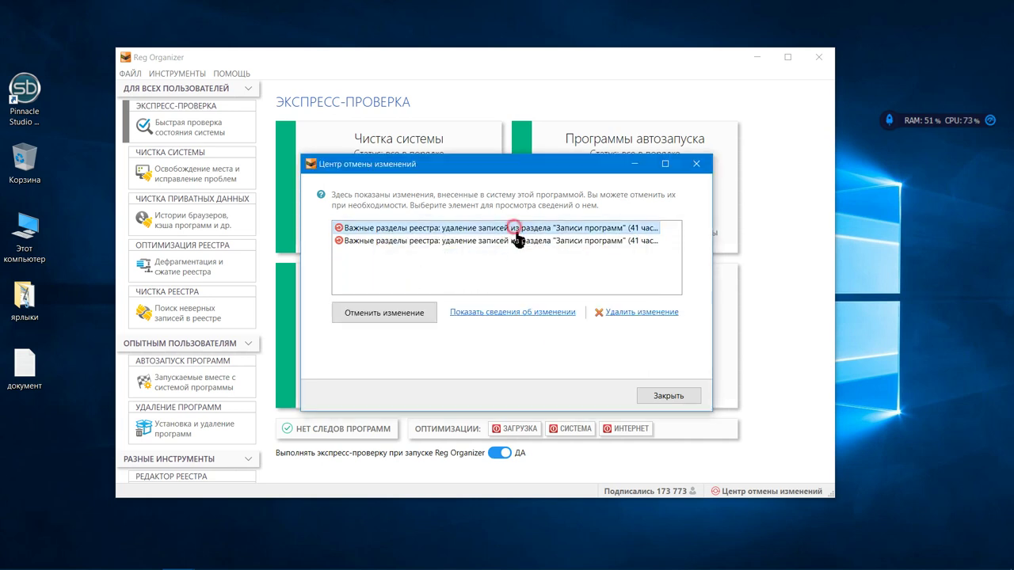
Step: Delete both Важные разделы реестра undo records with confirmation, and close Центр отмены изменений and Reg Organizer
left_click(515, 229)
left_click(628, 312)
left_click(557, 339)
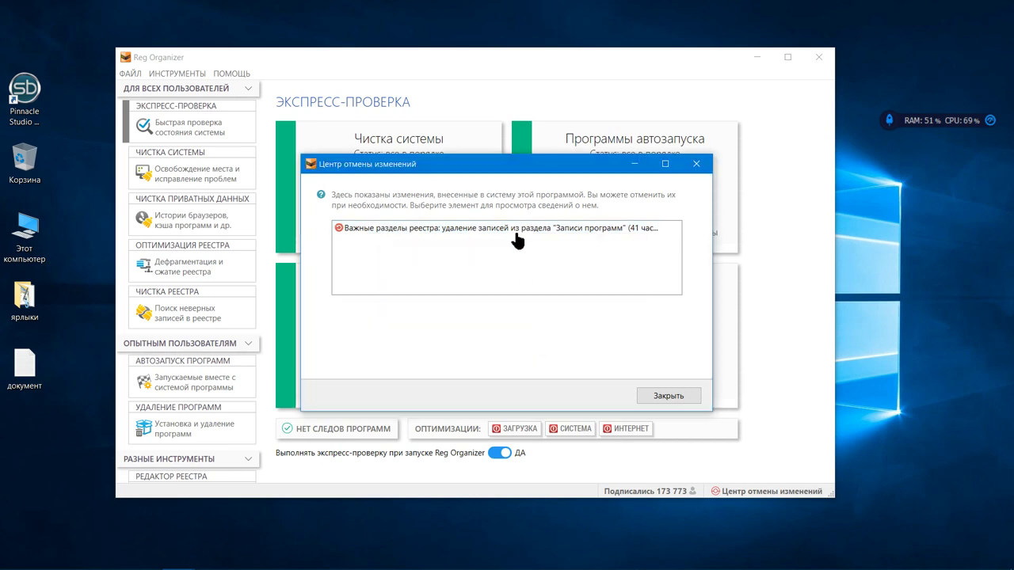
left_click(514, 231)
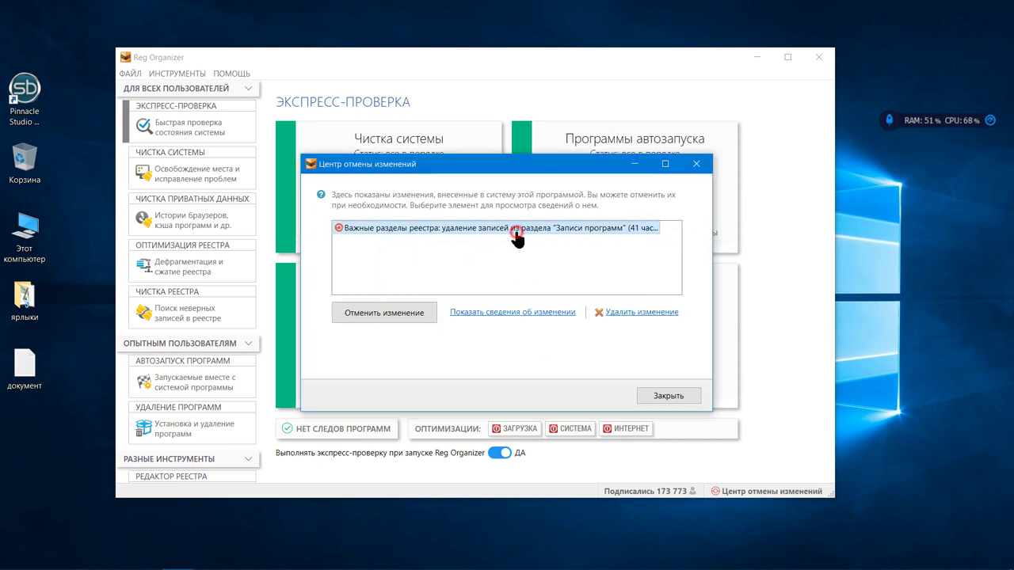
left_click(622, 313)
left_click(553, 339)
left_click(668, 396)
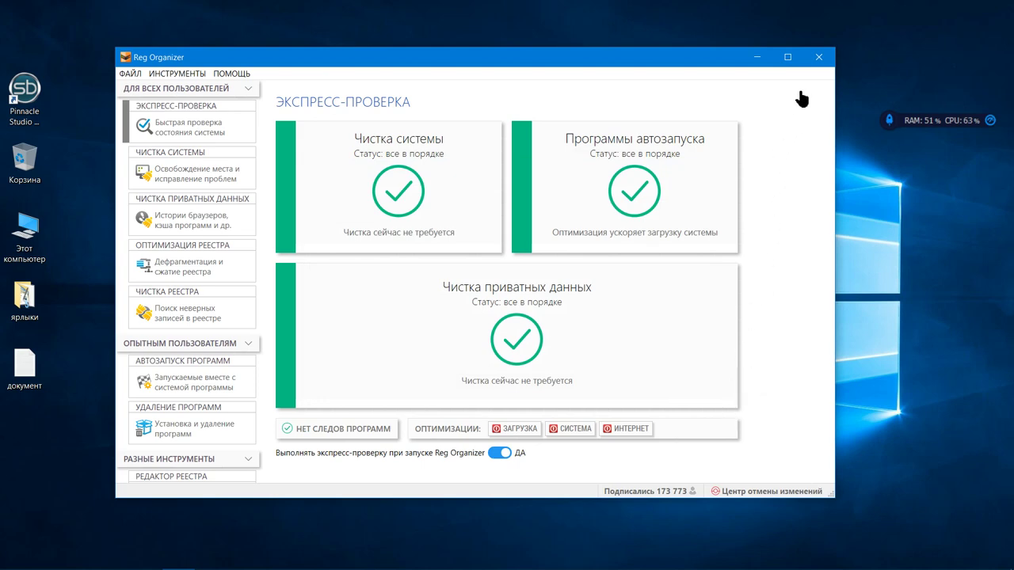
left_click(817, 58)
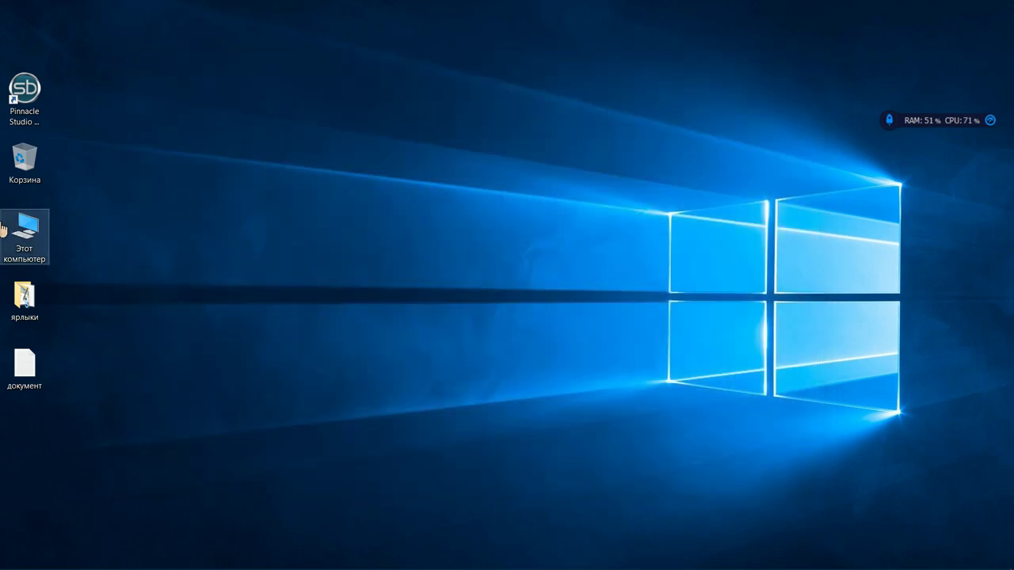
Step: Open Этот компьютер in File Explorer and turn off the display of hidden items (Скрытые элементы)
double_click(16, 224)
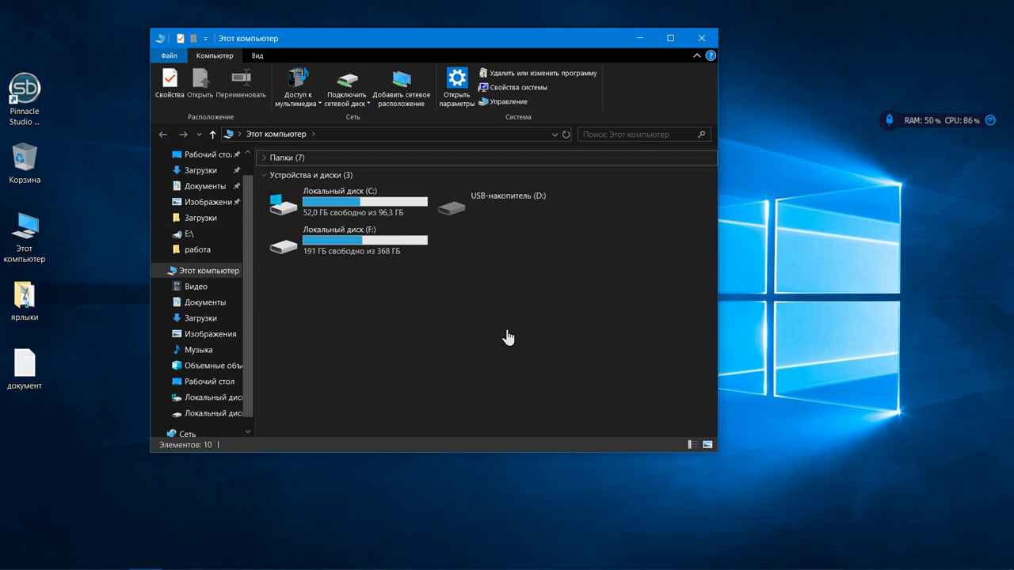
left_click(257, 56)
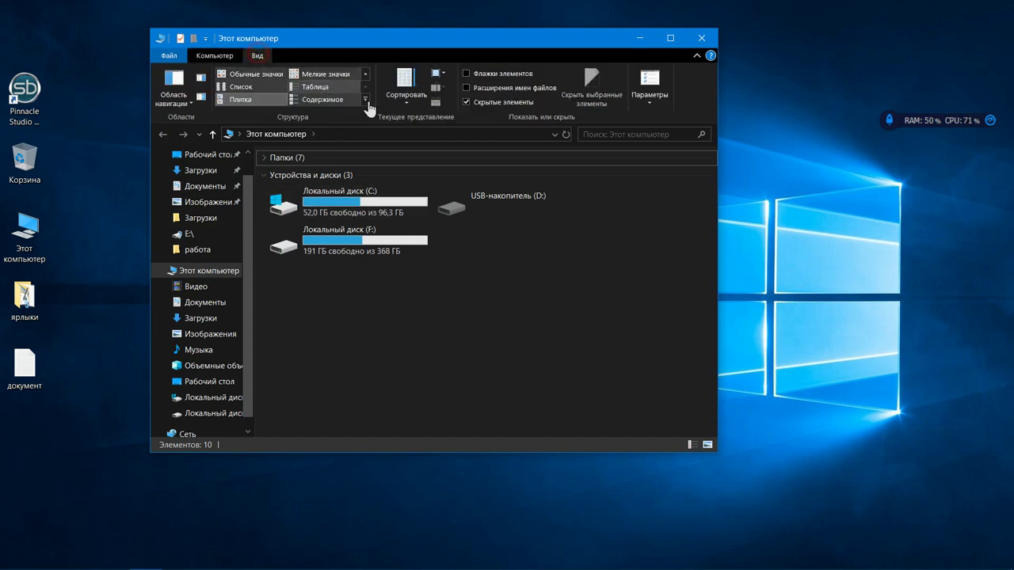
left_click(466, 102)
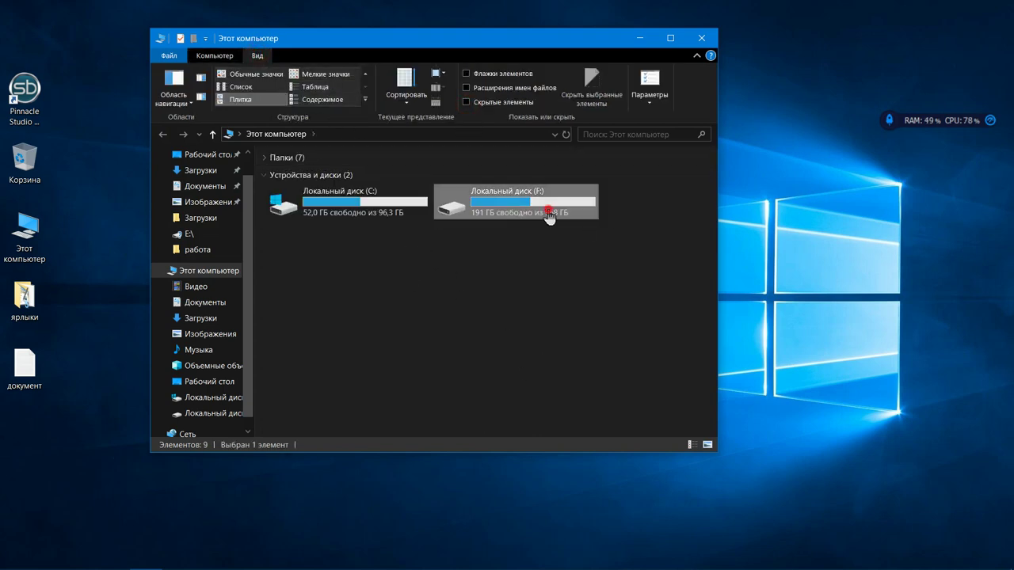
Step: Browse Локальный диск (F:), checking the торенн1 and программы folders and the Activators and WinRAR subfolders, and close File Explorer
double_click(545, 211)
double_click(491, 230)
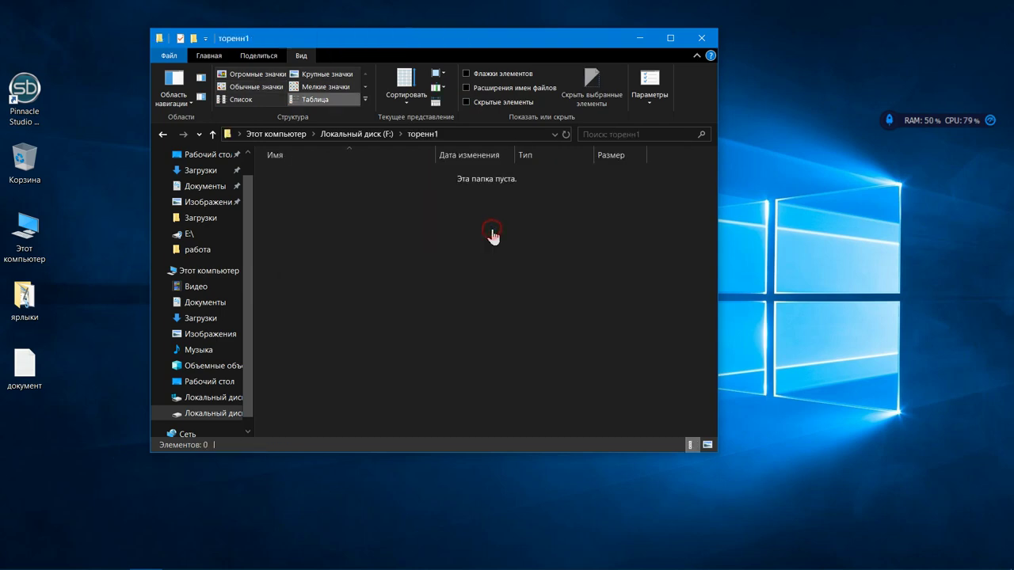
left_click(161, 140)
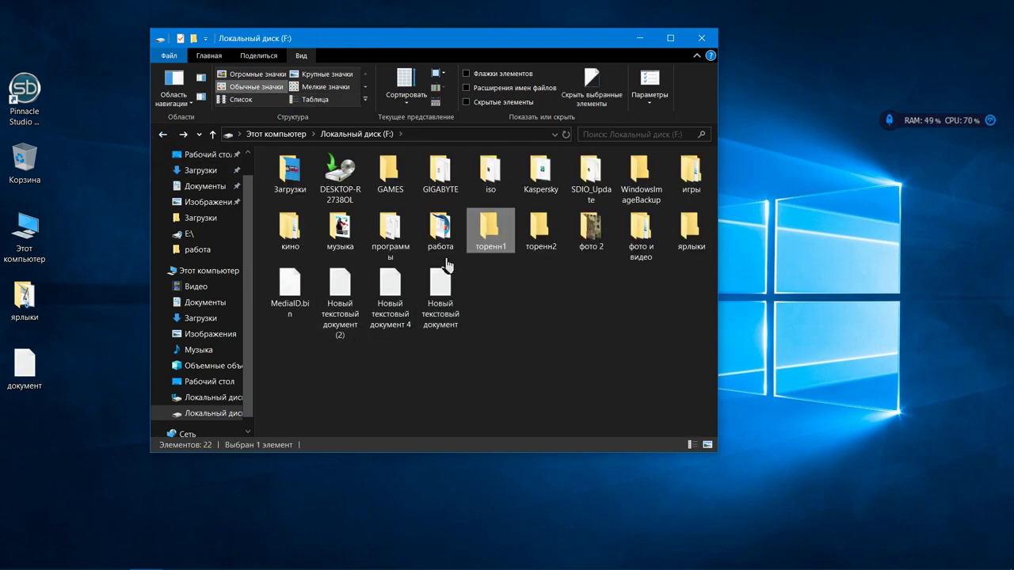
left_click(441, 229)
double_click(405, 250)
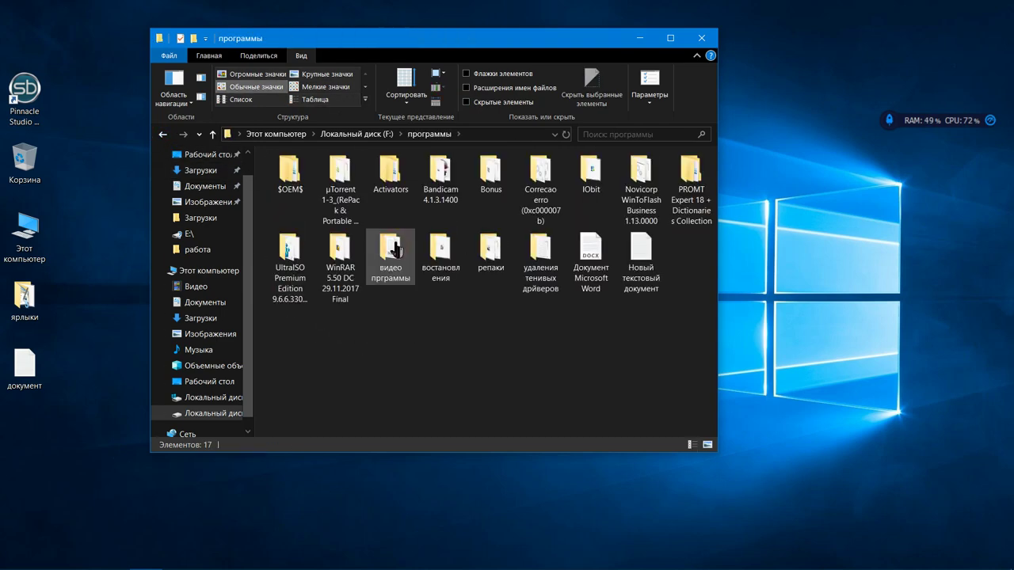
left_click(440, 203)
double_click(388, 170)
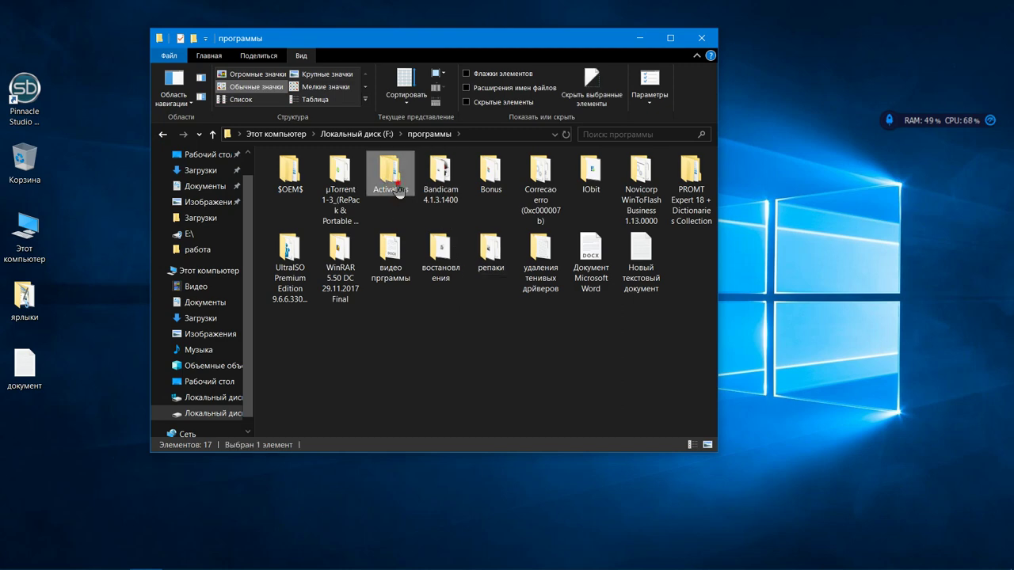
left_click(160, 138)
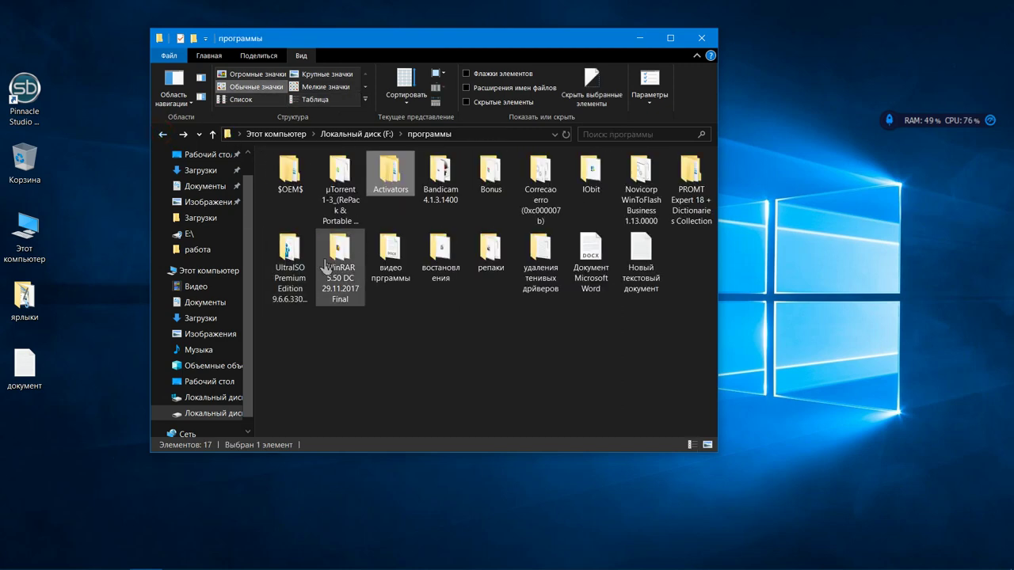
double_click(341, 270)
left_click(711, 40)
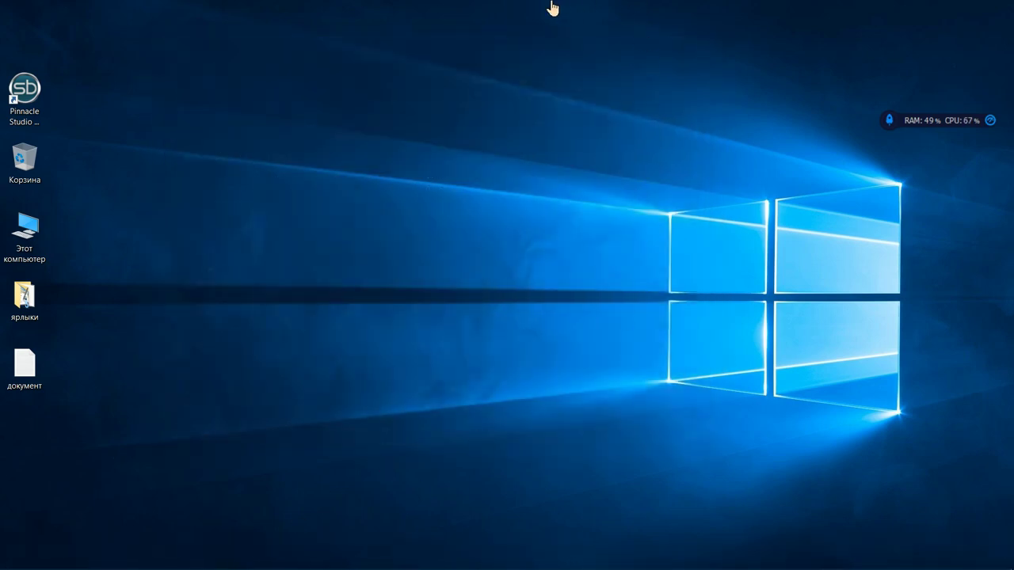
Step: Open the ярлыки desktop folder, launch the Yandex browser from its shortcut, and close the folder
left_click(32, 305)
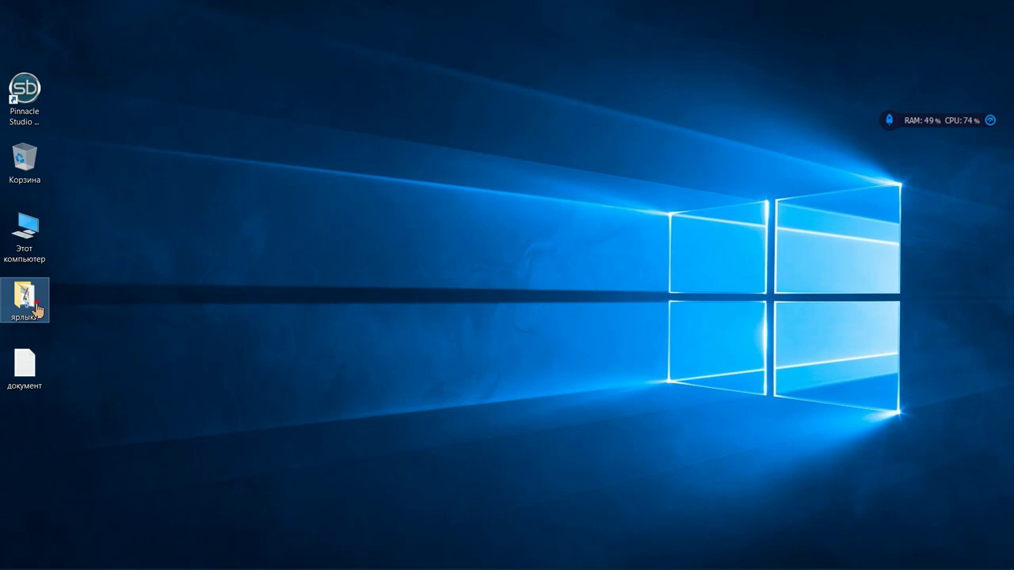
double_click(31, 305)
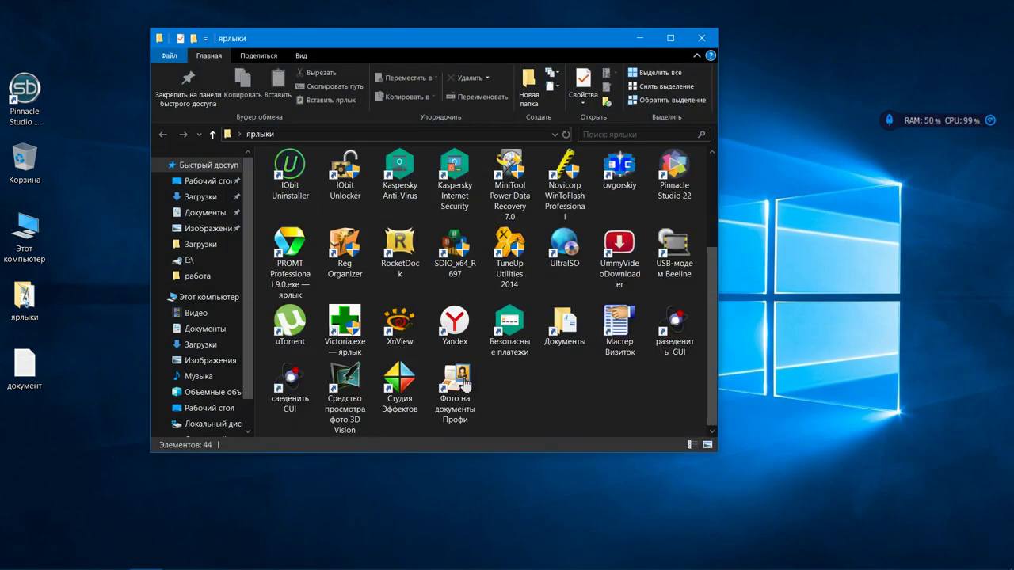
left_click(463, 339)
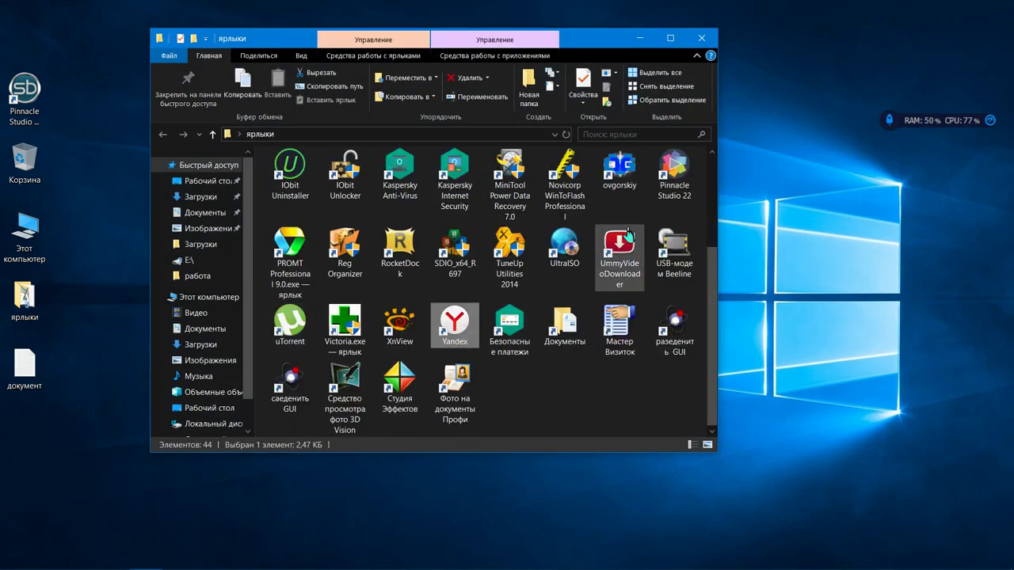
left_click(707, 35)
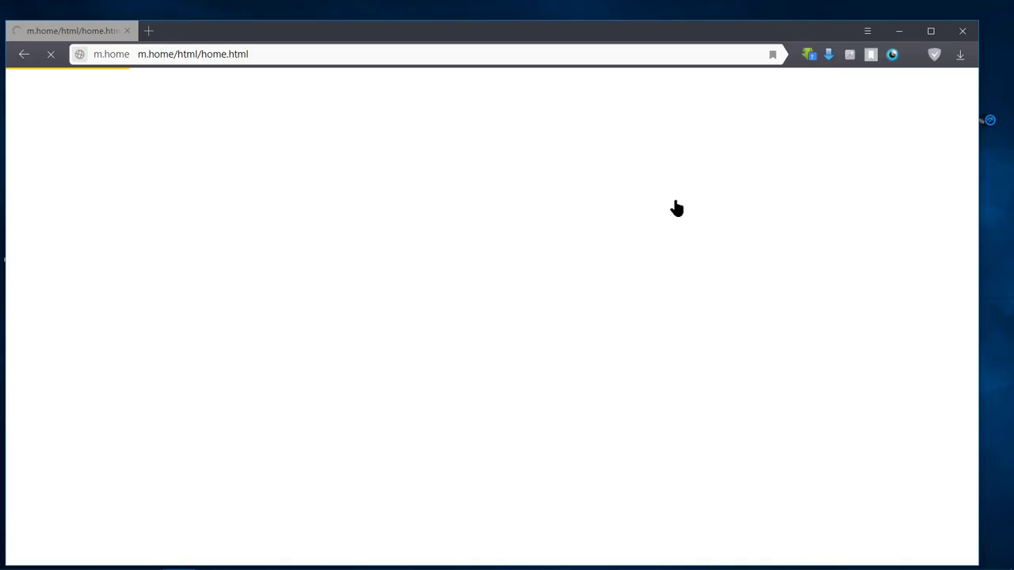
Step: Shift the Yandex browser window slightly higher on the desktop and open its main menu
left_click_drag(500, 40, 499, 29)
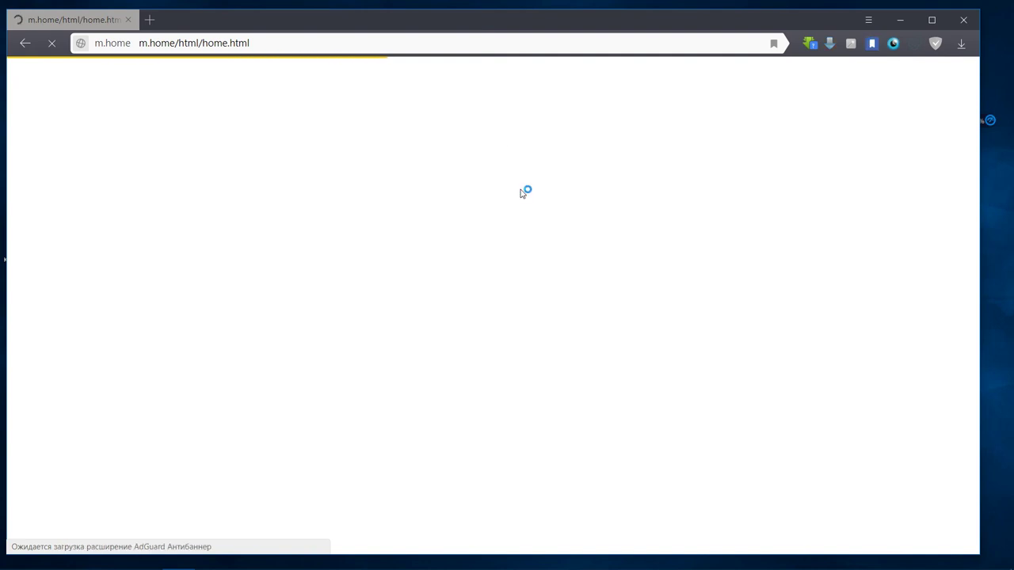
left_click(866, 21)
left_click(792, 74)
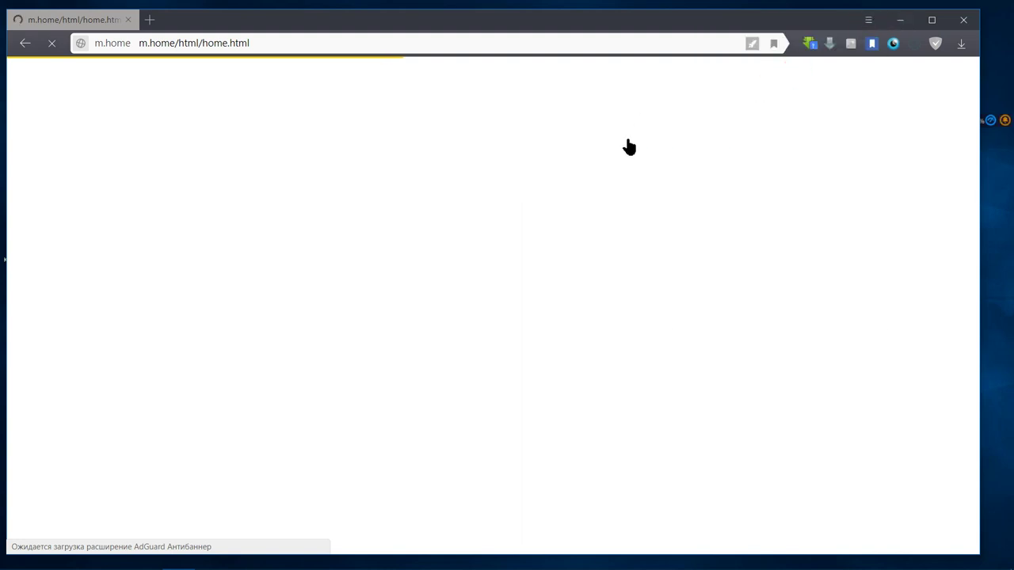